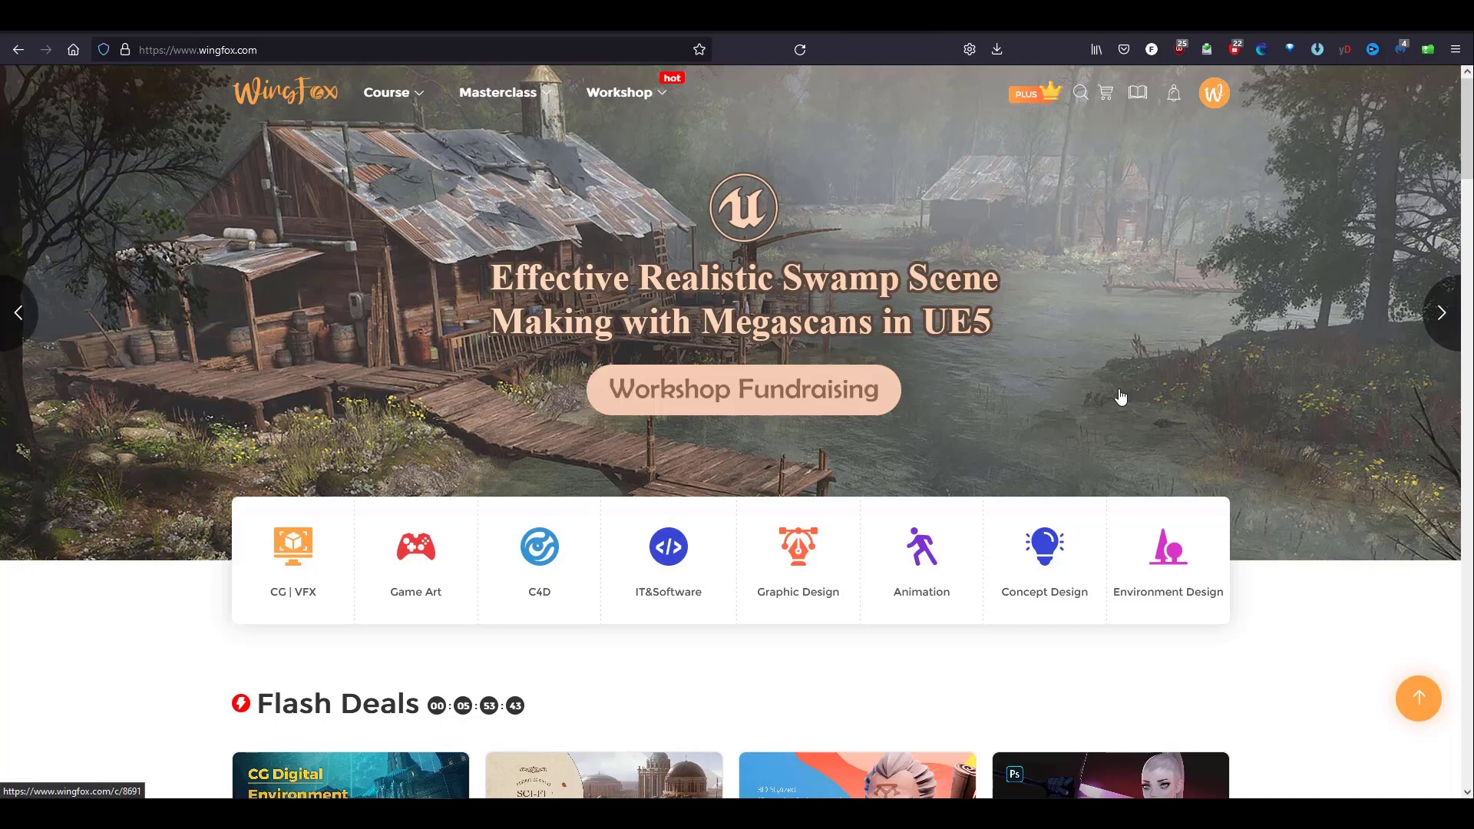
- Browse the WingFox home page's course offers, from the flash deals down to the workshops
scroll(1260, 460, down, 2)
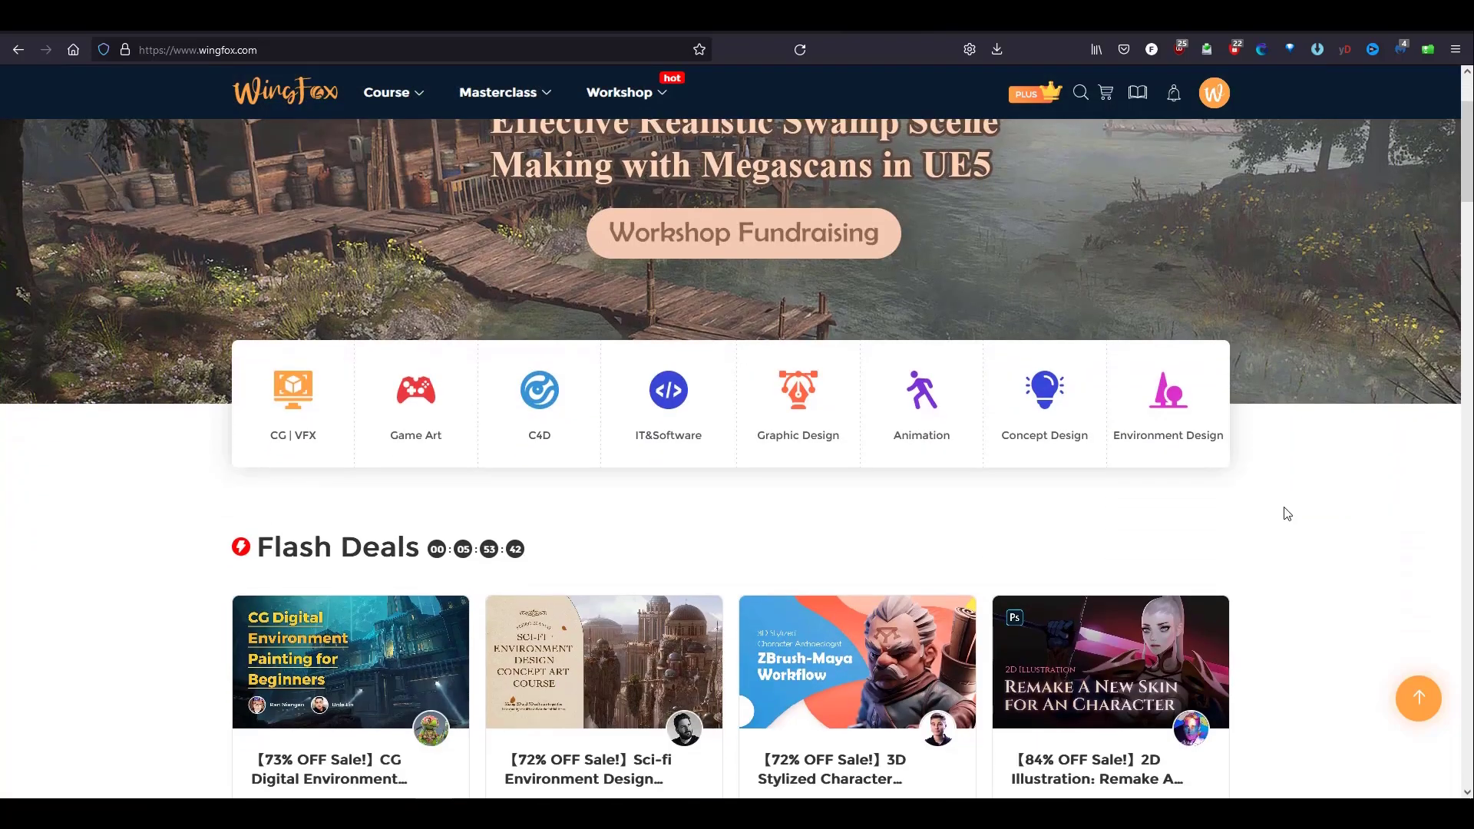
scroll(1287, 514, down, 8)
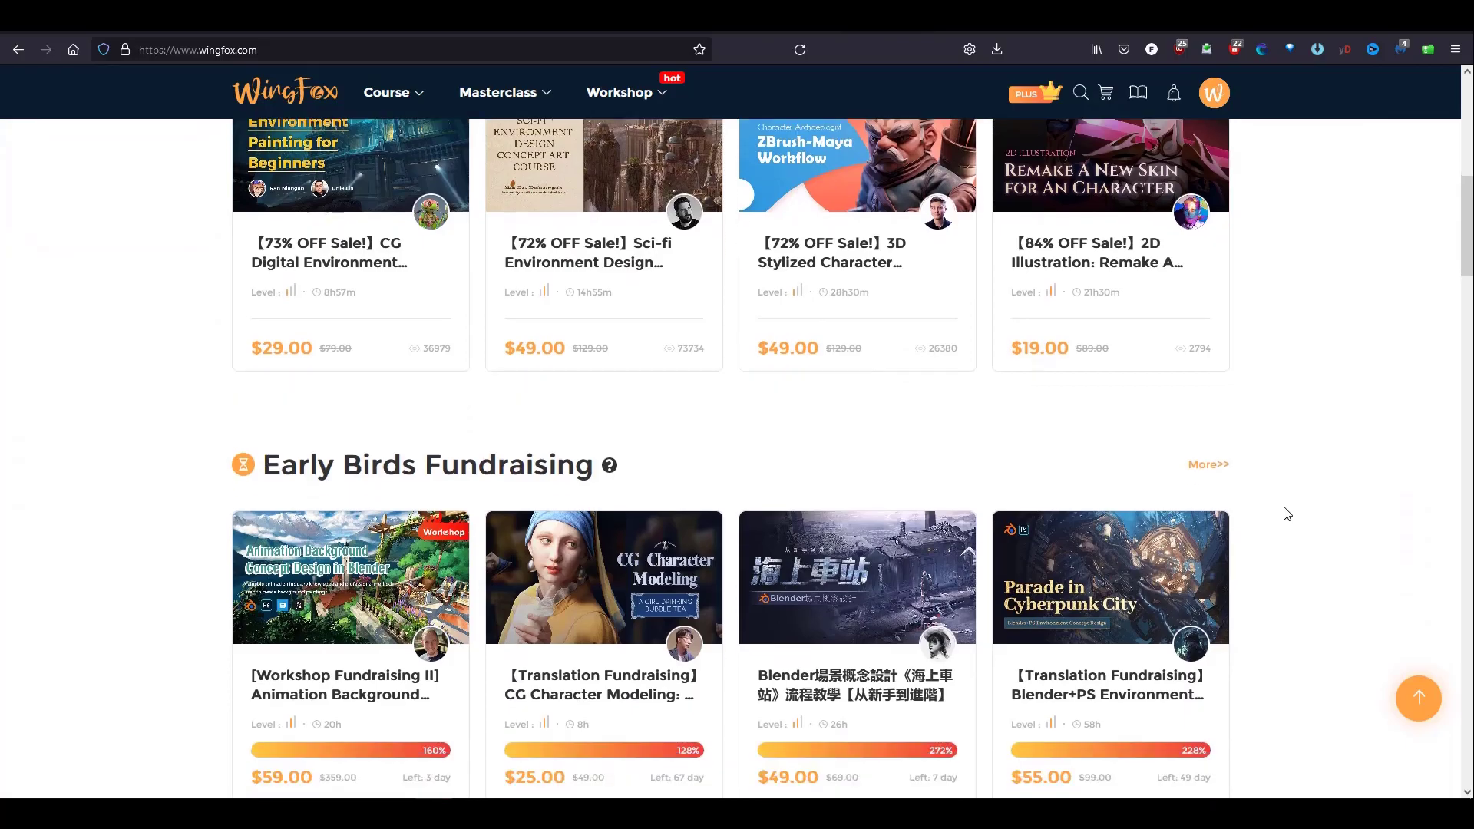
scroll(1287, 513, down, 17)
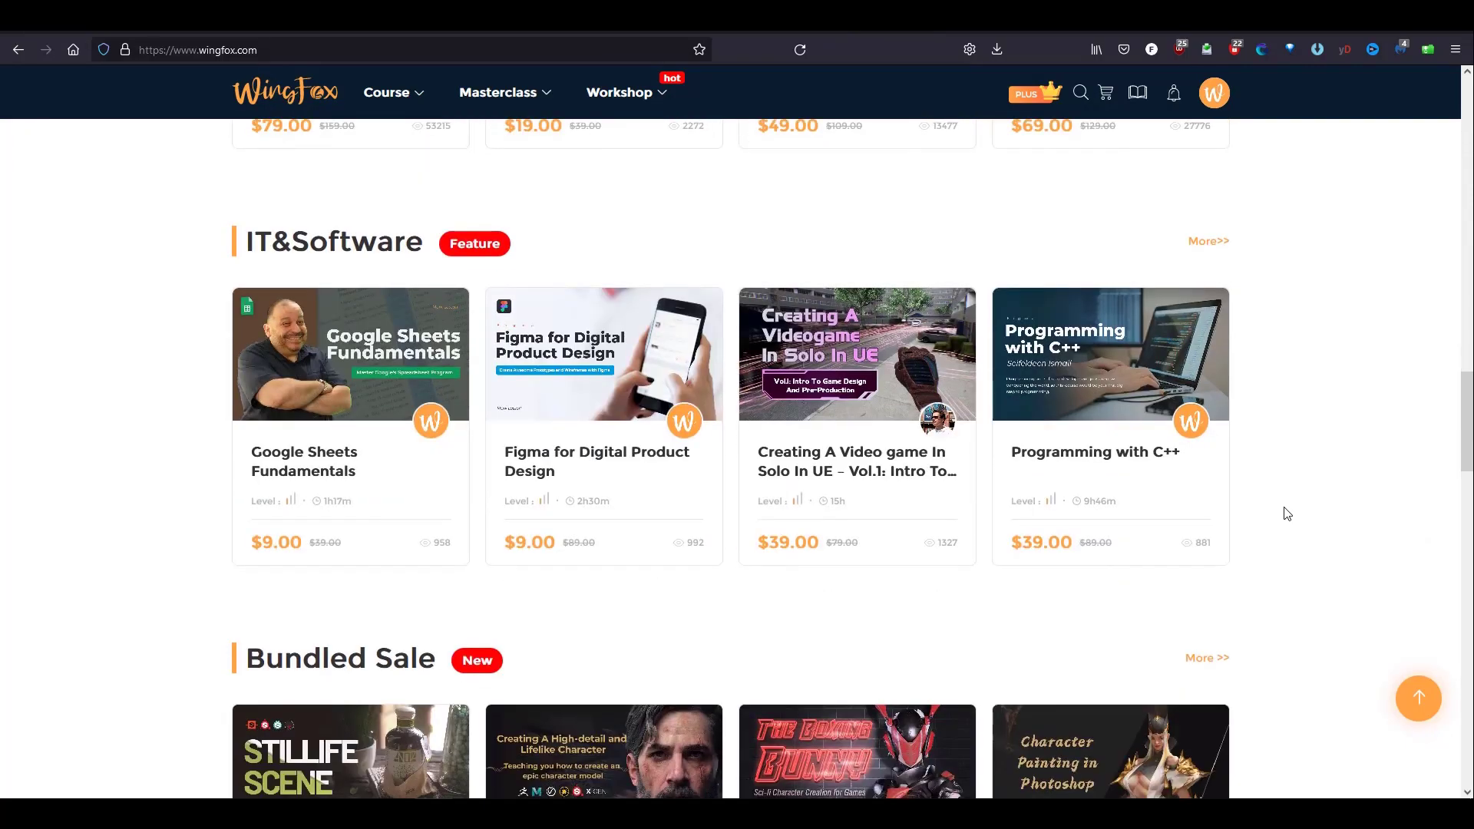
scroll(1287, 513, down, 7)
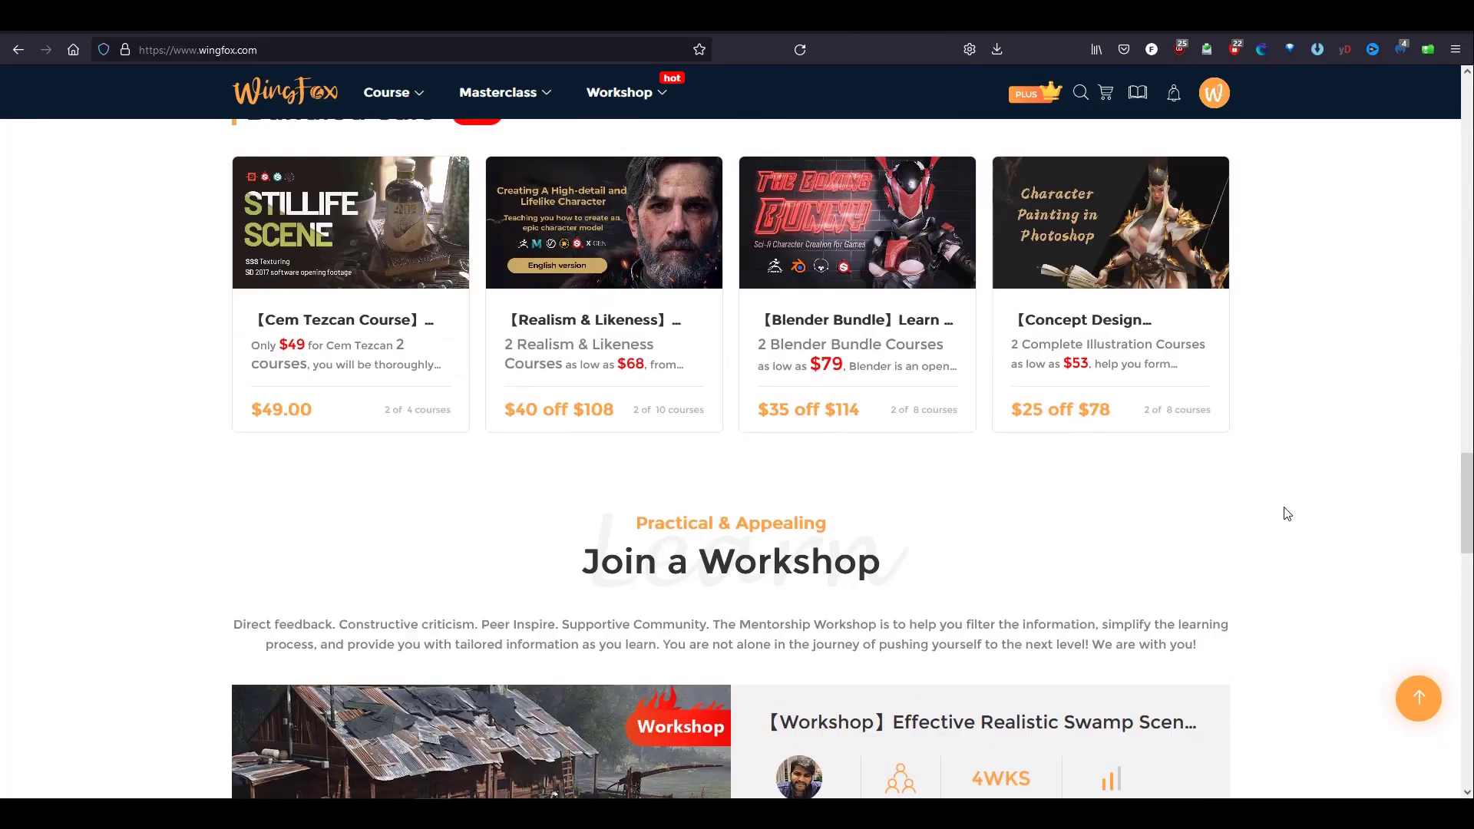
scroll(1288, 514, down, 3)
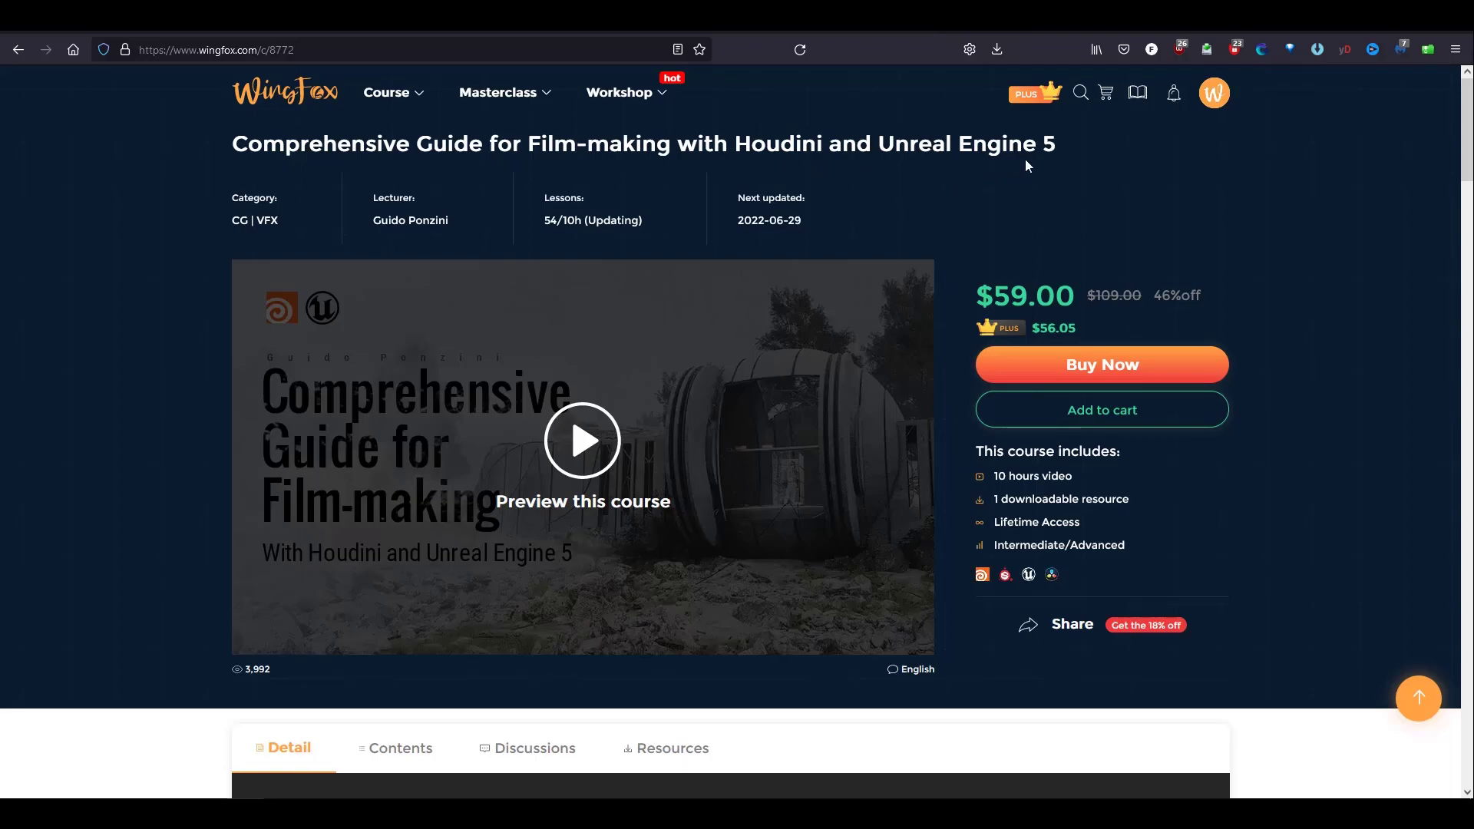
- Examine the course page for "Comprehensive Guide for Film-making with Houdini and Unreal Engine 5", highlighting parts of its title
drag(1043, 146, 546, 165)
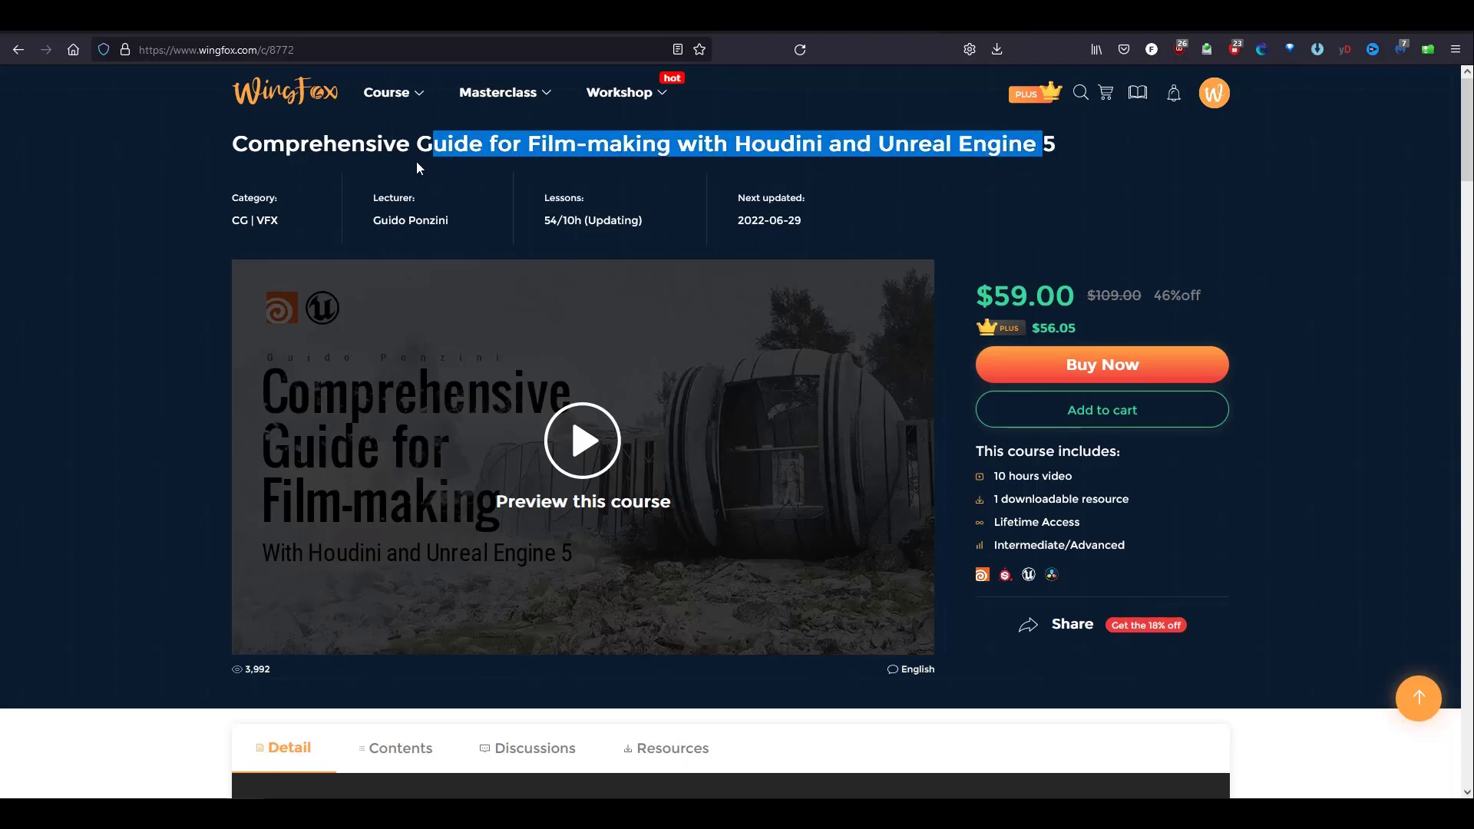
drag(413, 169, 398, 168)
click(1046, 146)
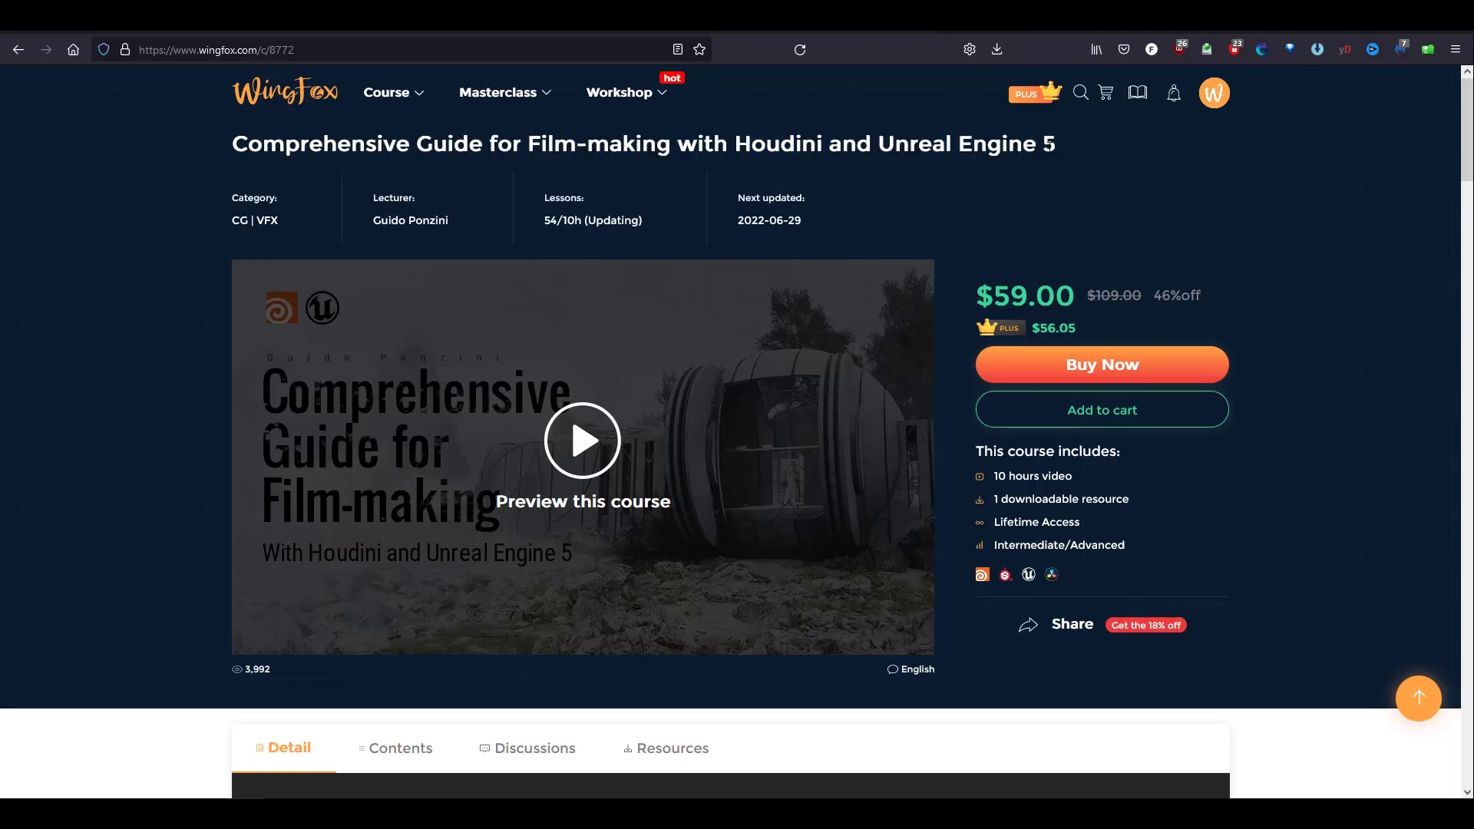
drag(942, 146, 932, 148)
drag(736, 146, 813, 147)
click(1083, 181)
click(1330, 343)
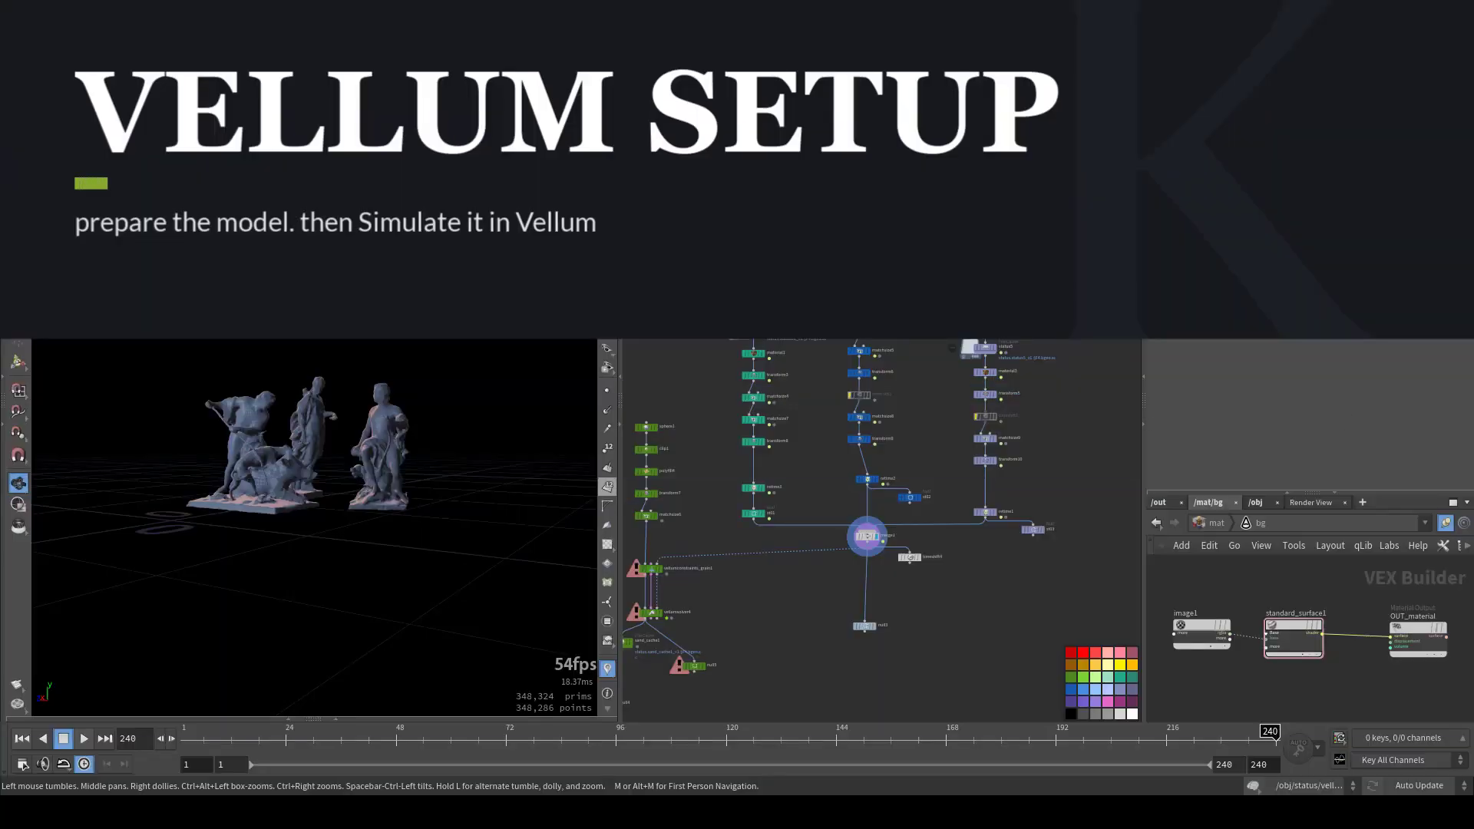
- Display the file1 node that loads MELEAGRE.obj in Houdini's status network and inspect the imported statue
middle_drag(698, 256, 811, 449)
middle_drag(714, 173, 682, 323)
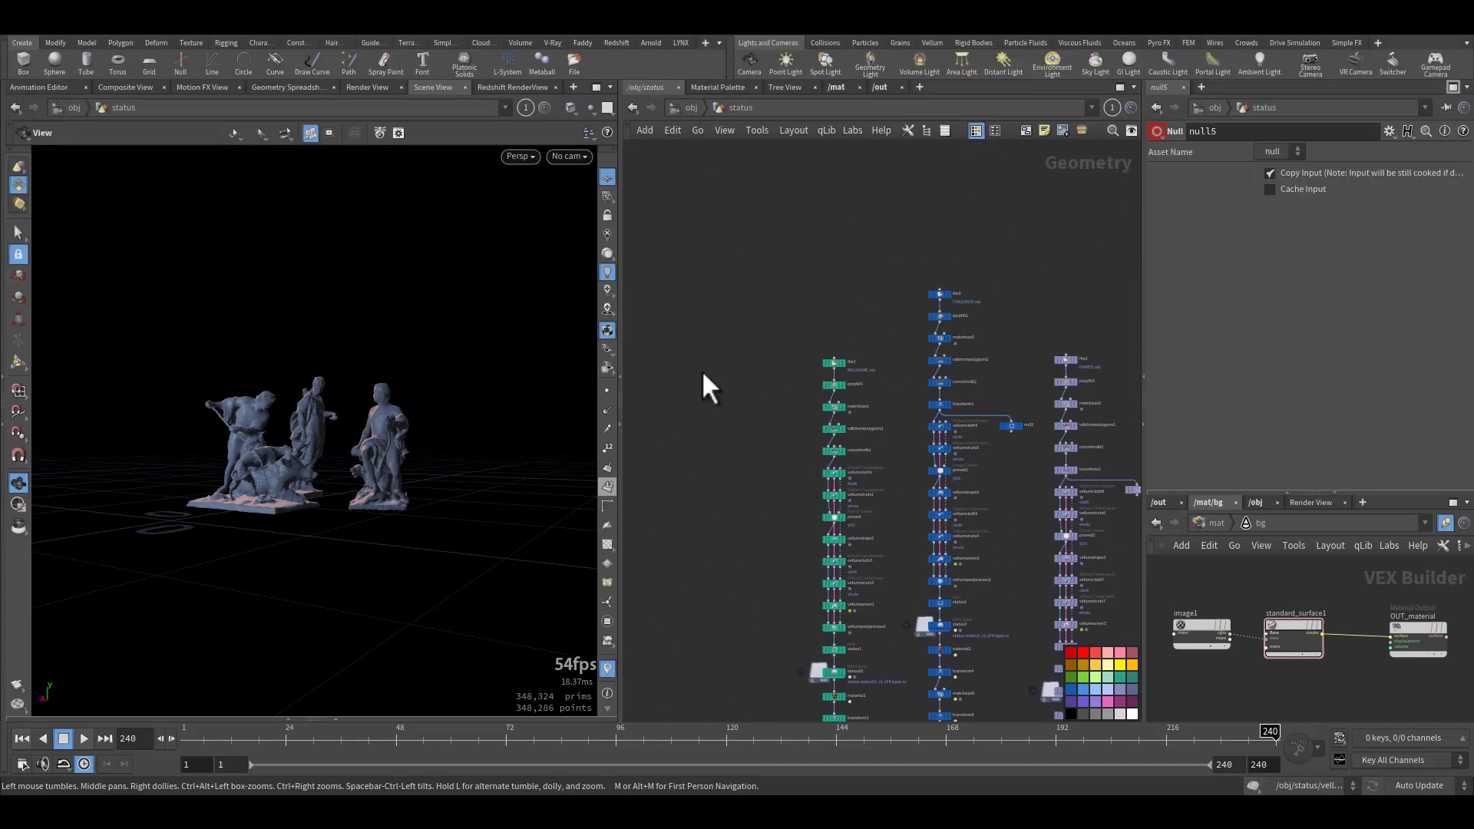
scroll(783, 312, up, 3)
middle_drag(823, 295, 697, 234)
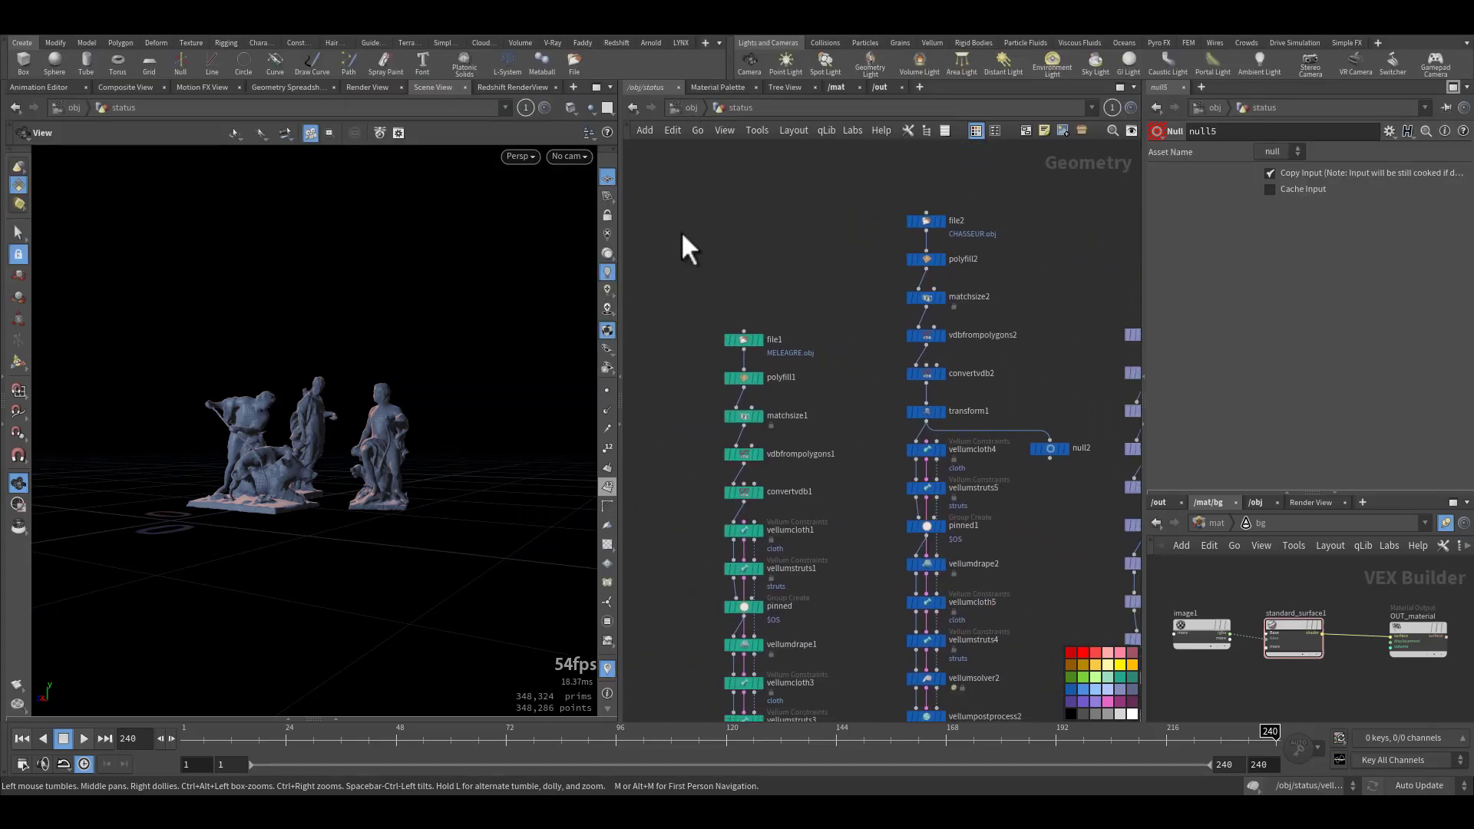
scroll(748, 276, up, 4)
middle_drag(770, 333, 836, 284)
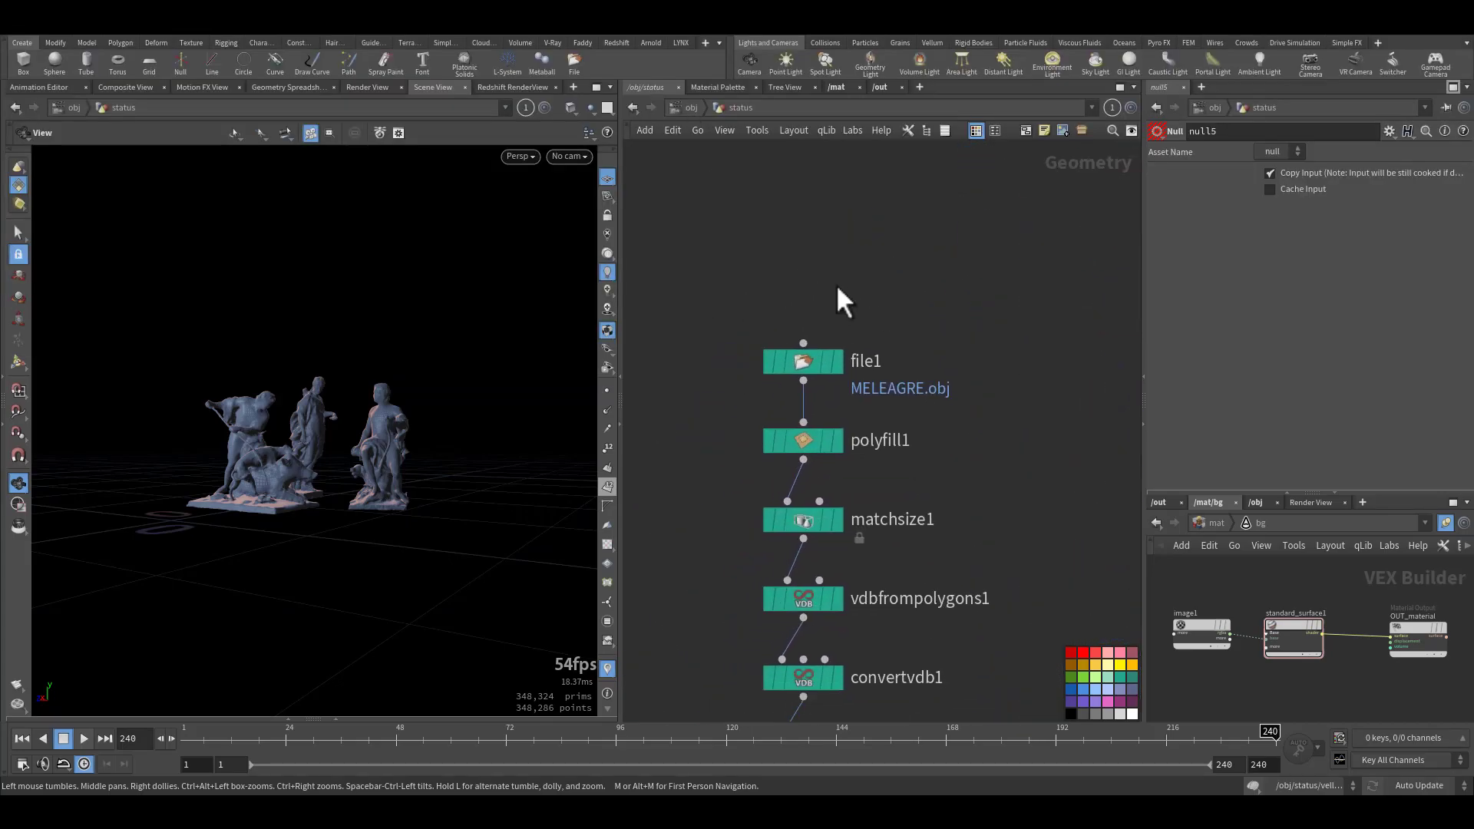
key(r)
click(812, 364)
right_drag(383, 359, 227, 426)
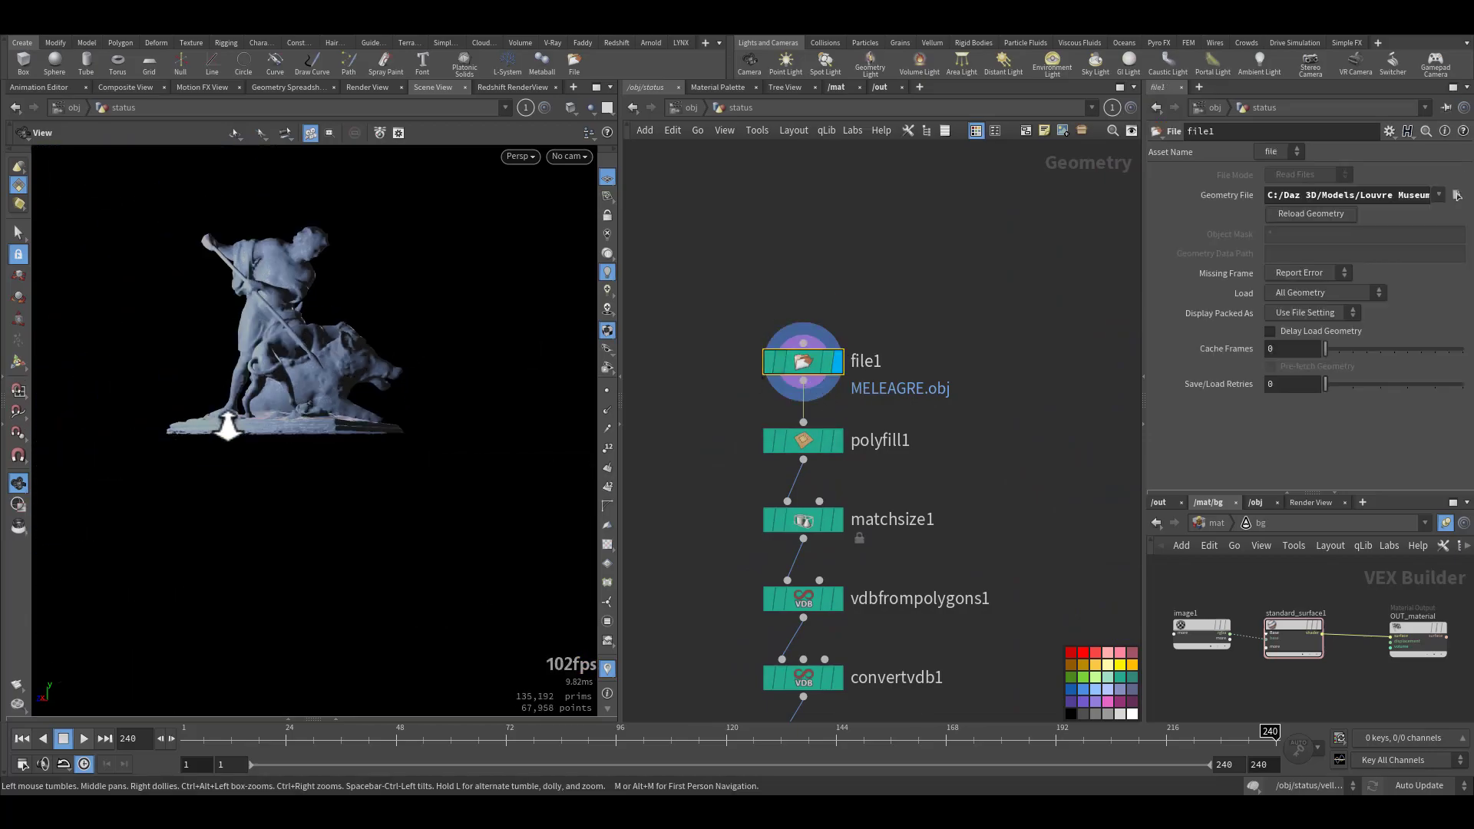
drag(269, 360, 276, 445)
right_drag(276, 444, 450, 408)
drag(451, 408, 668, 427)
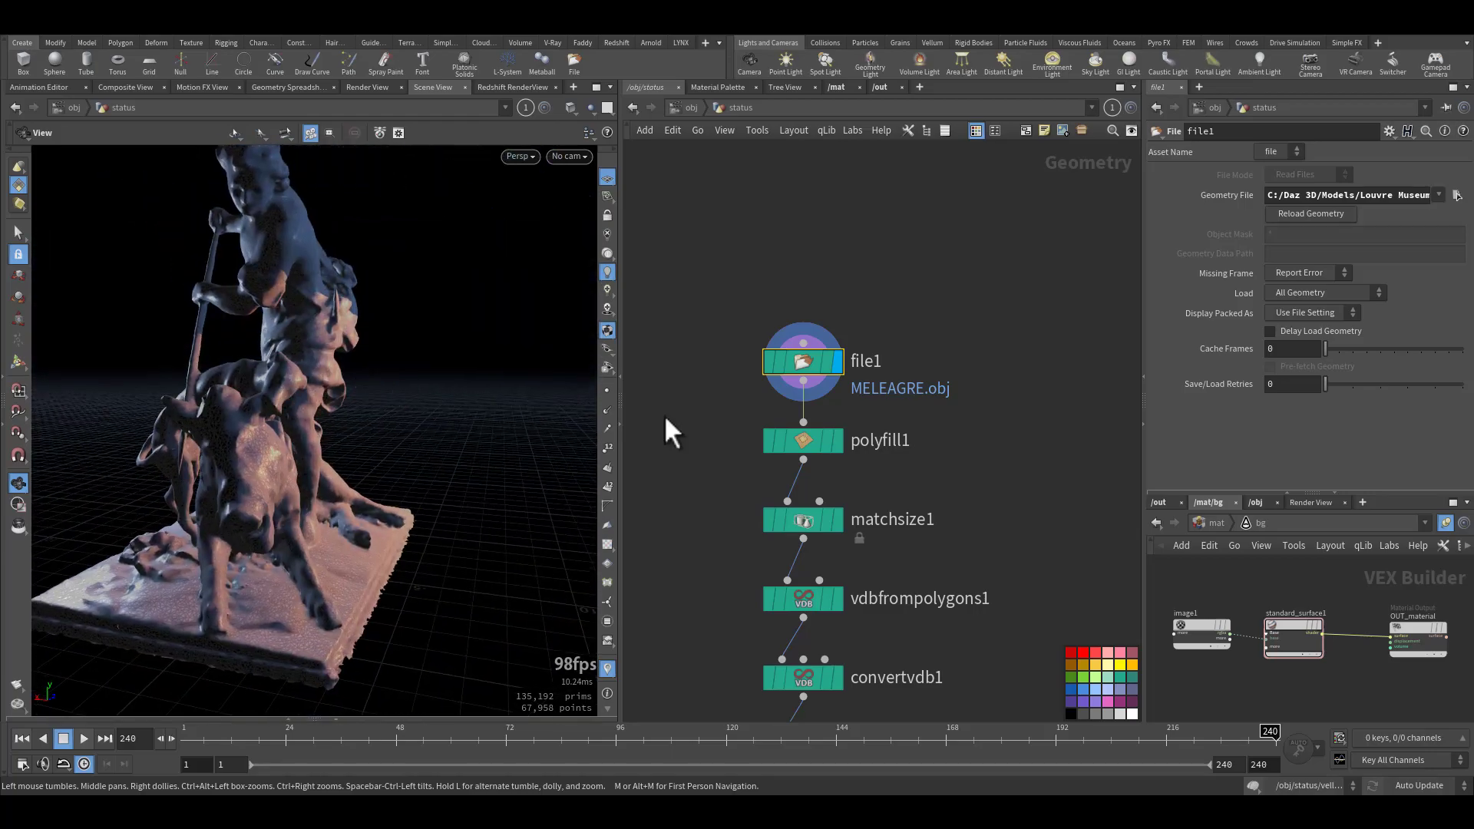
- Switch the viewport to headlight-only lighting and hide the reference grid while viewing the statue's underside
click(607, 252)
mouse_move(454, 333)
mouse_down()
mouse_move(477, 368)
mouse_move(526, 372)
mouse_up()
mouse_move(842, 438)
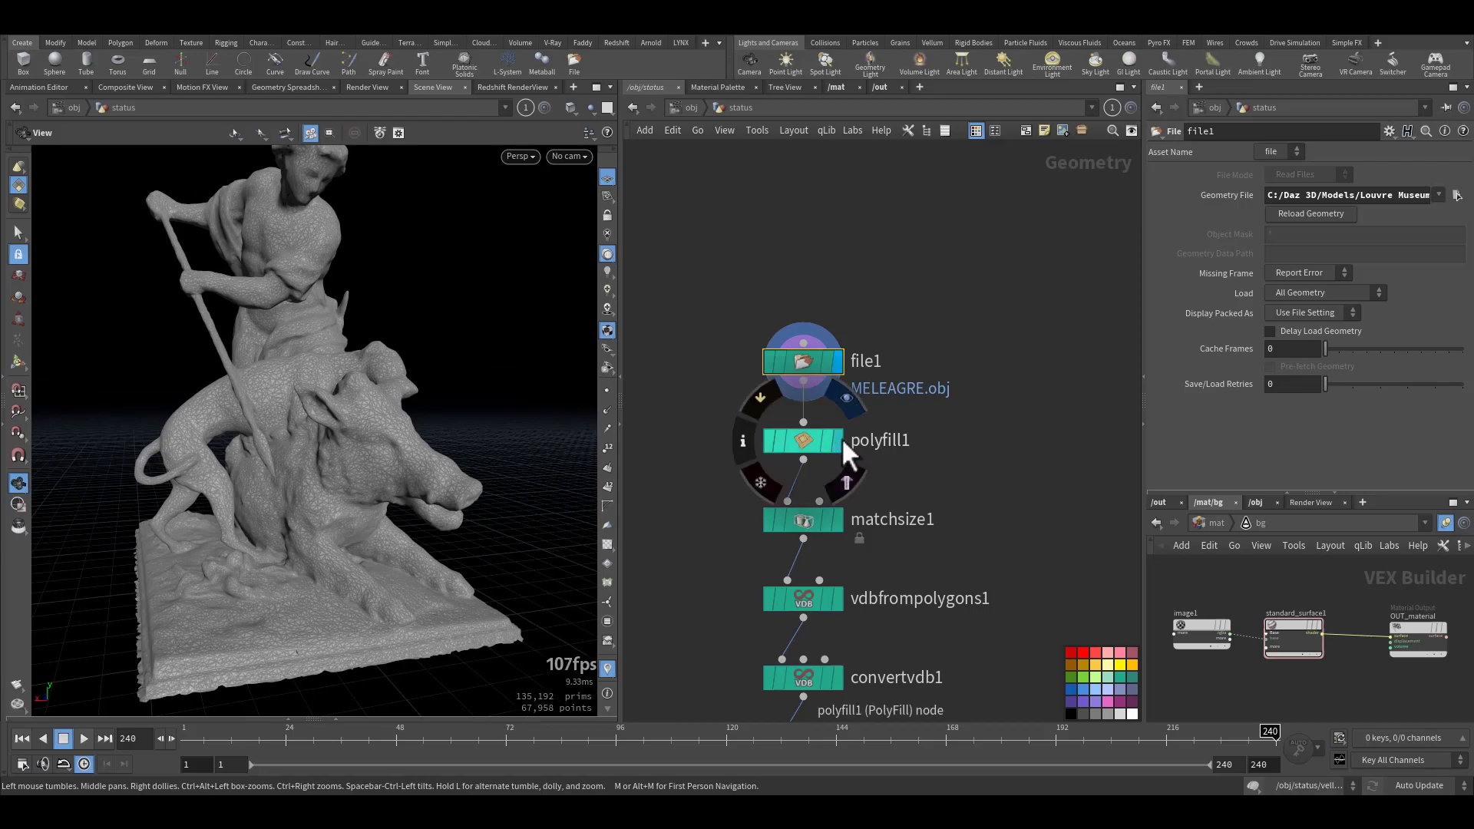
drag(403, 618, 393, 505)
middle_drag(383, 454, 420, 336)
drag(421, 335, 580, 214)
click(606, 178)
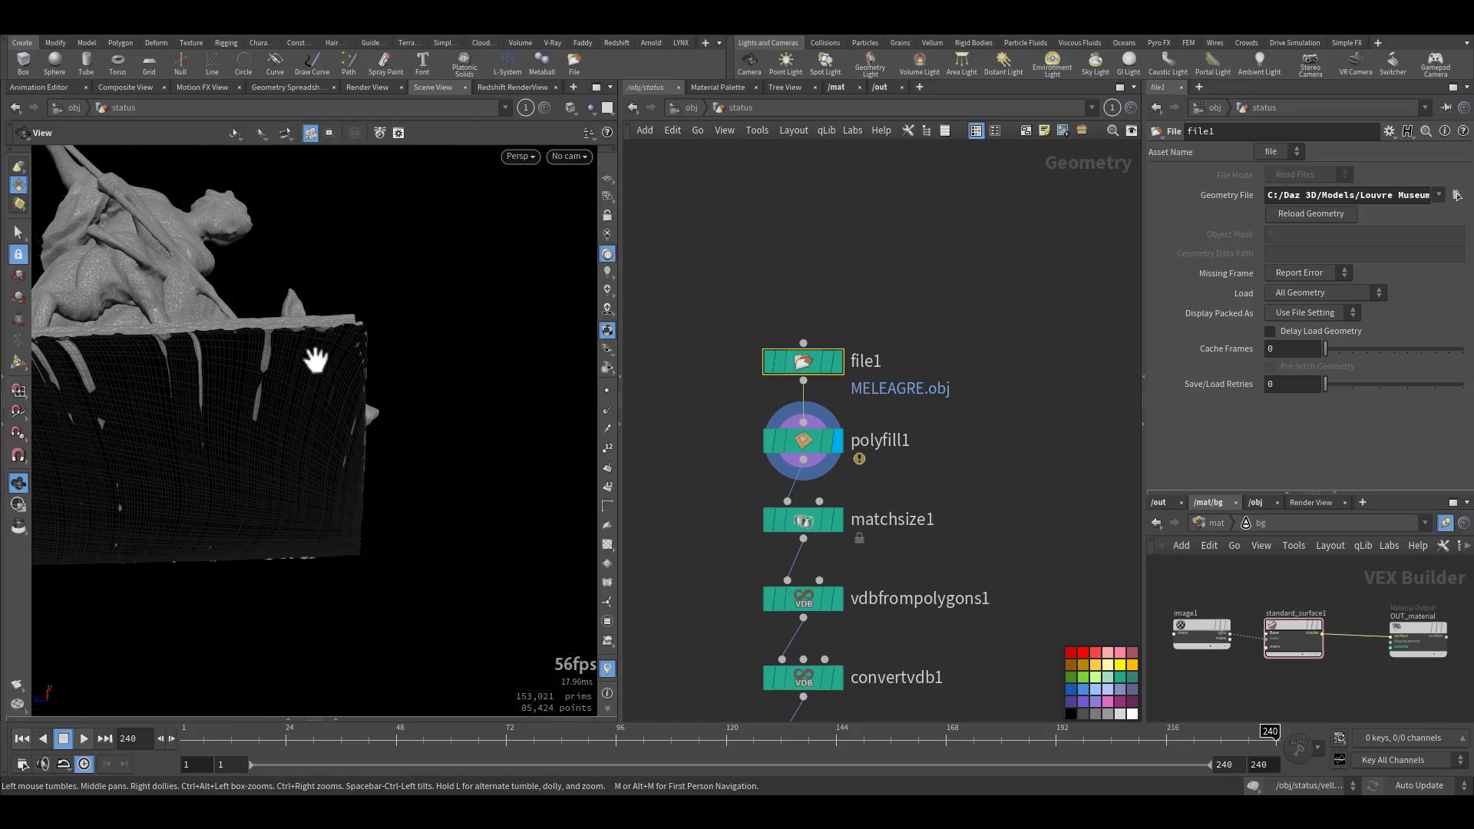
- Display file1 to check the statue's base, and display matchsize1 to examine the filled model and its matching settings
click(840, 354)
drag(277, 421, 335, 434)
click(835, 521)
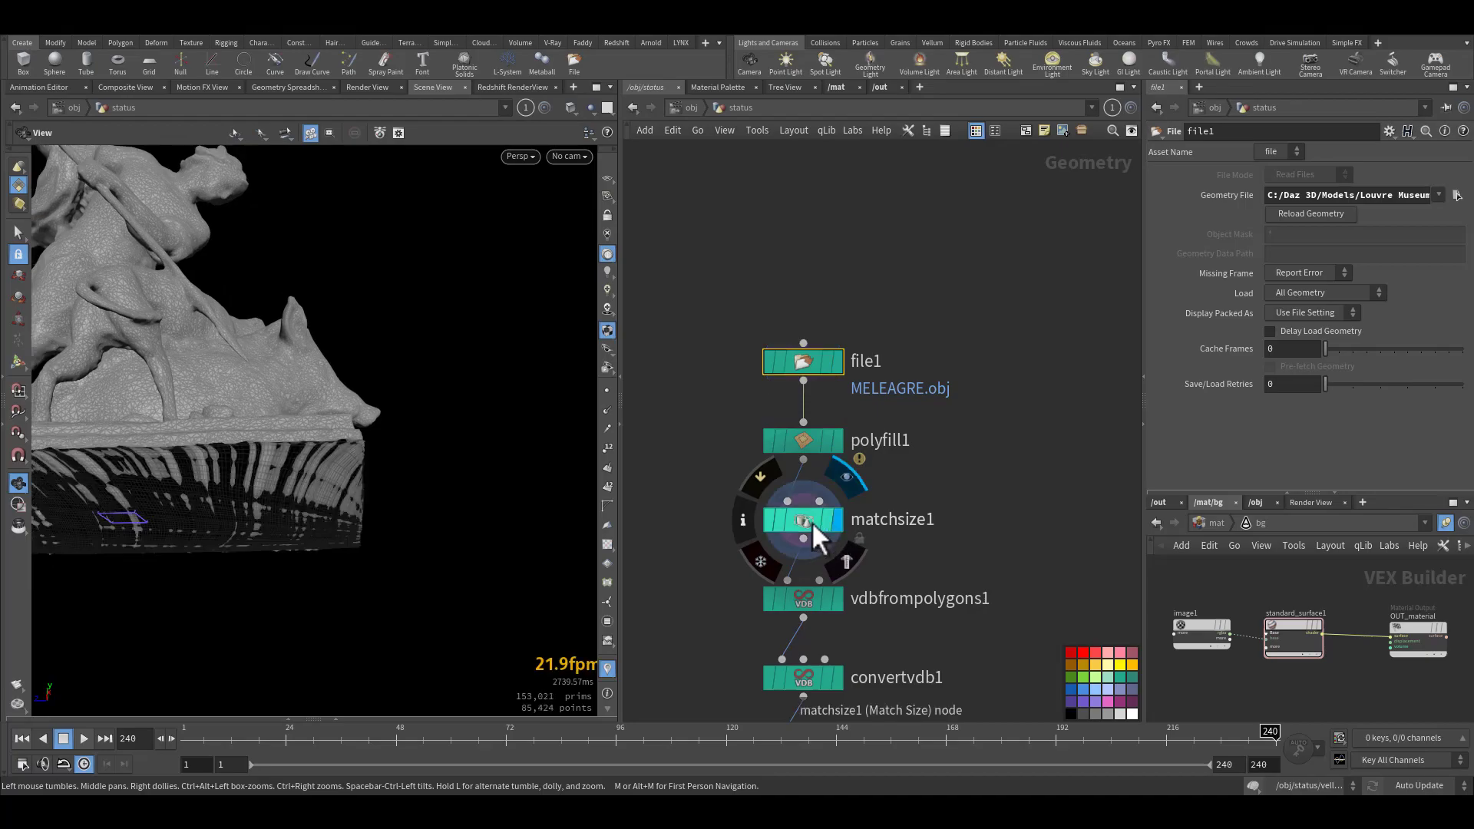
drag(370, 480, 258, 547)
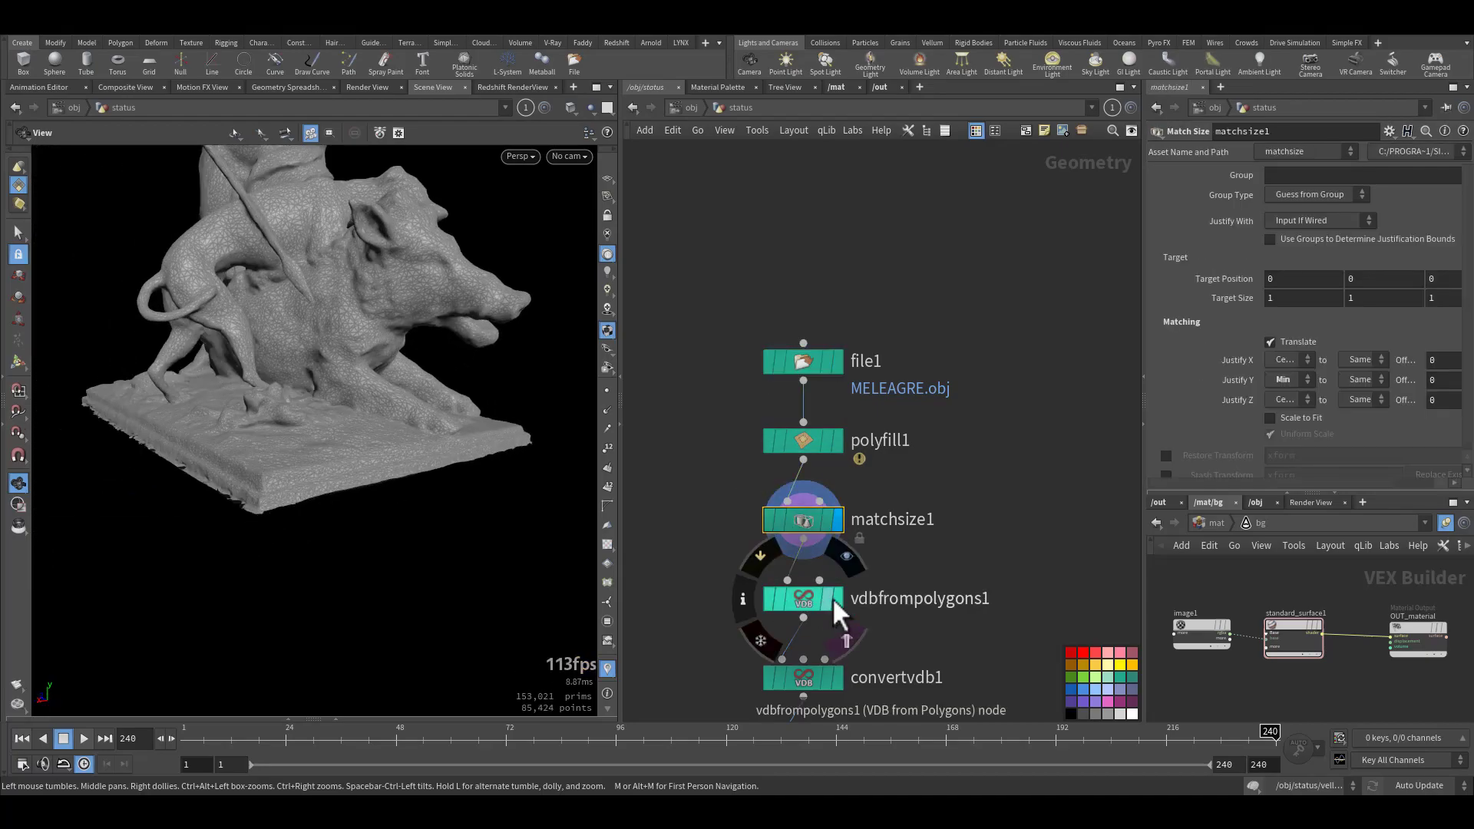
middle_drag(376, 408, 381, 496)
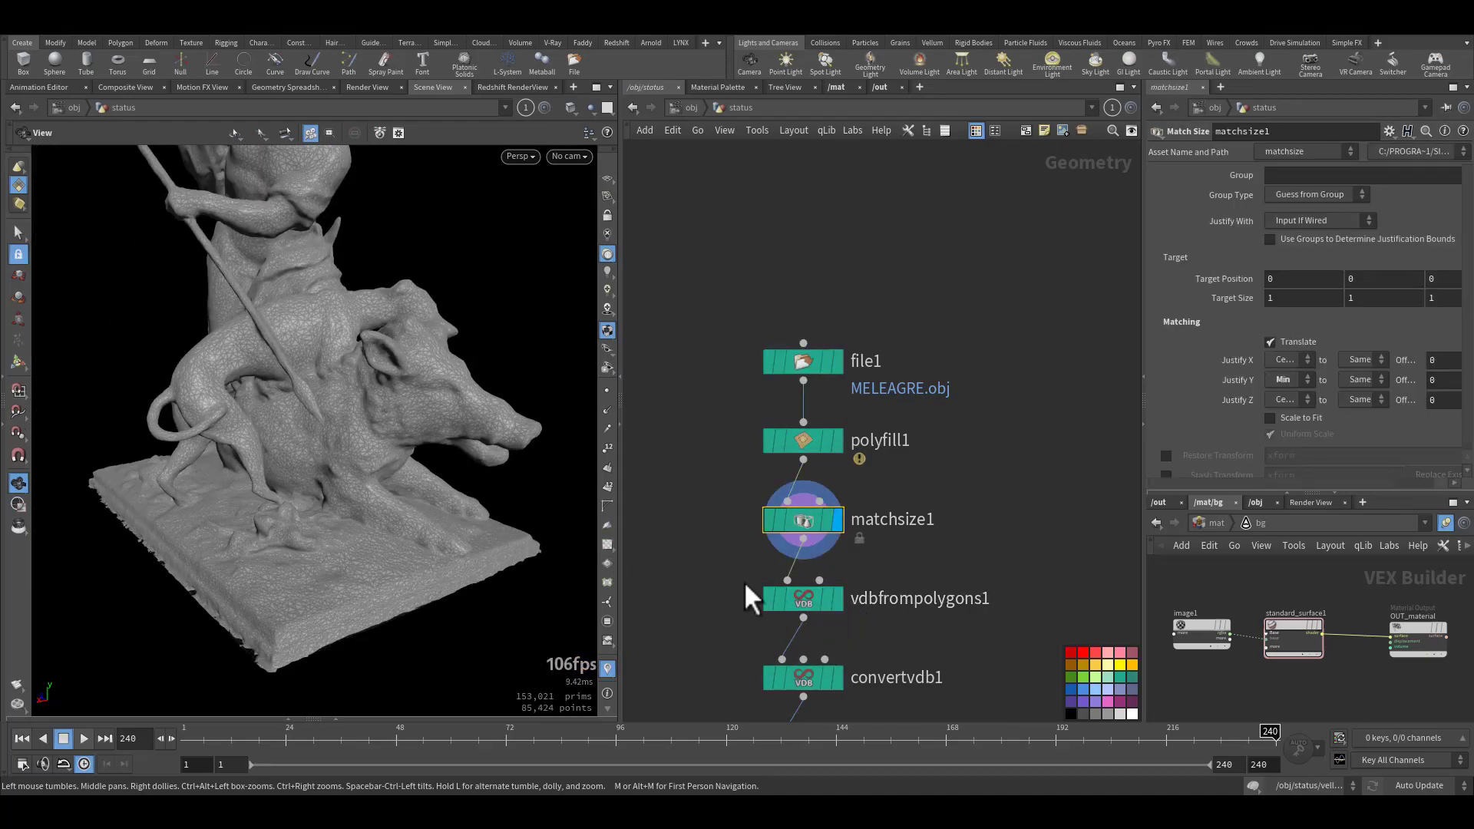
middle_click(808, 519)
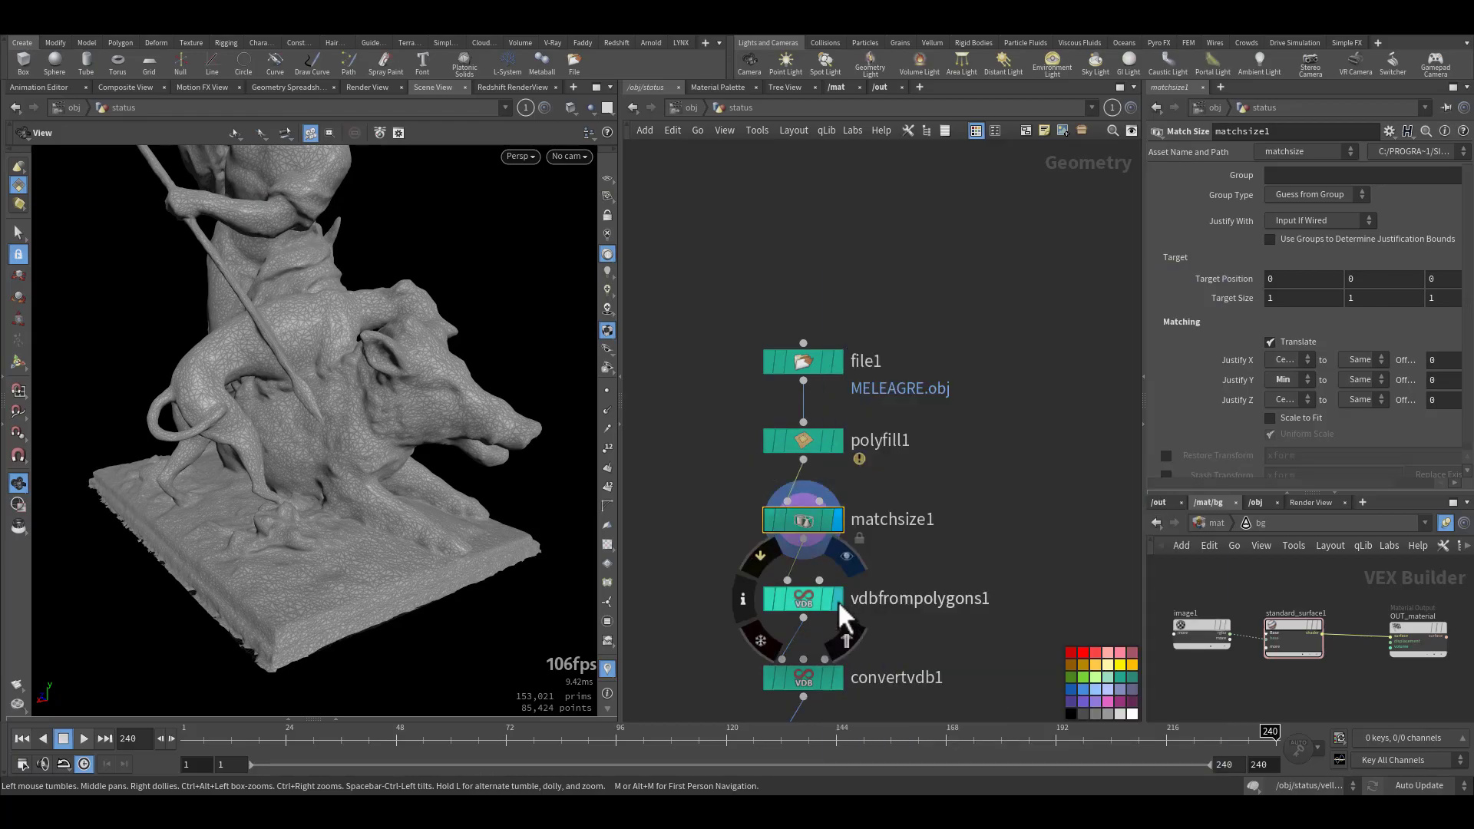
- Display and select vdbfrompolygons1 to examine the statue's VDB surface and conversion settings
click(835, 599)
click(804, 597)
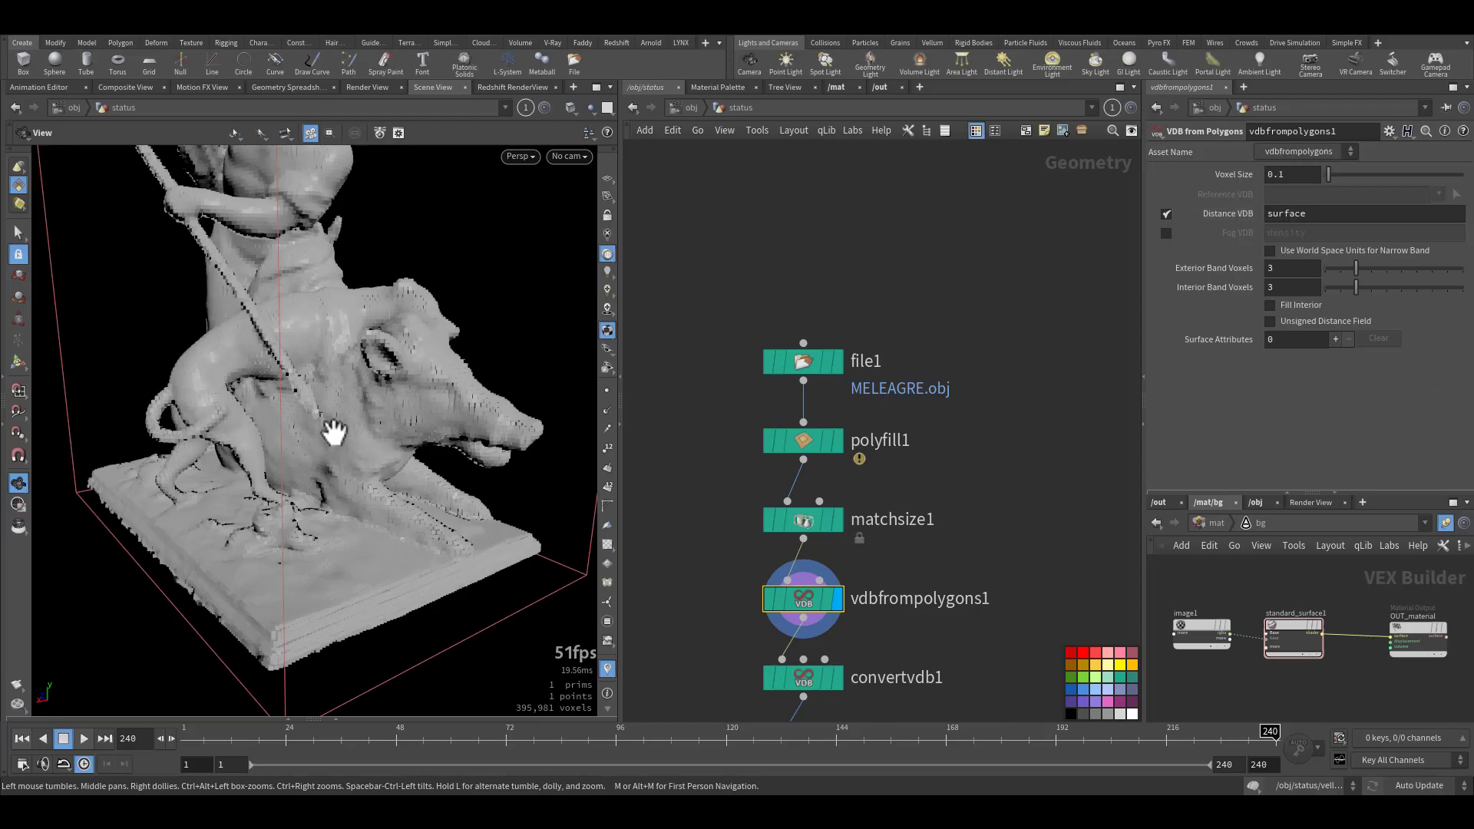
drag(326, 429, 412, 467)
- Display and select convertvdb1 to examine the statue's polygon mesh and conversion settings
middle_drag(693, 555, 725, 359)
click(870, 485)
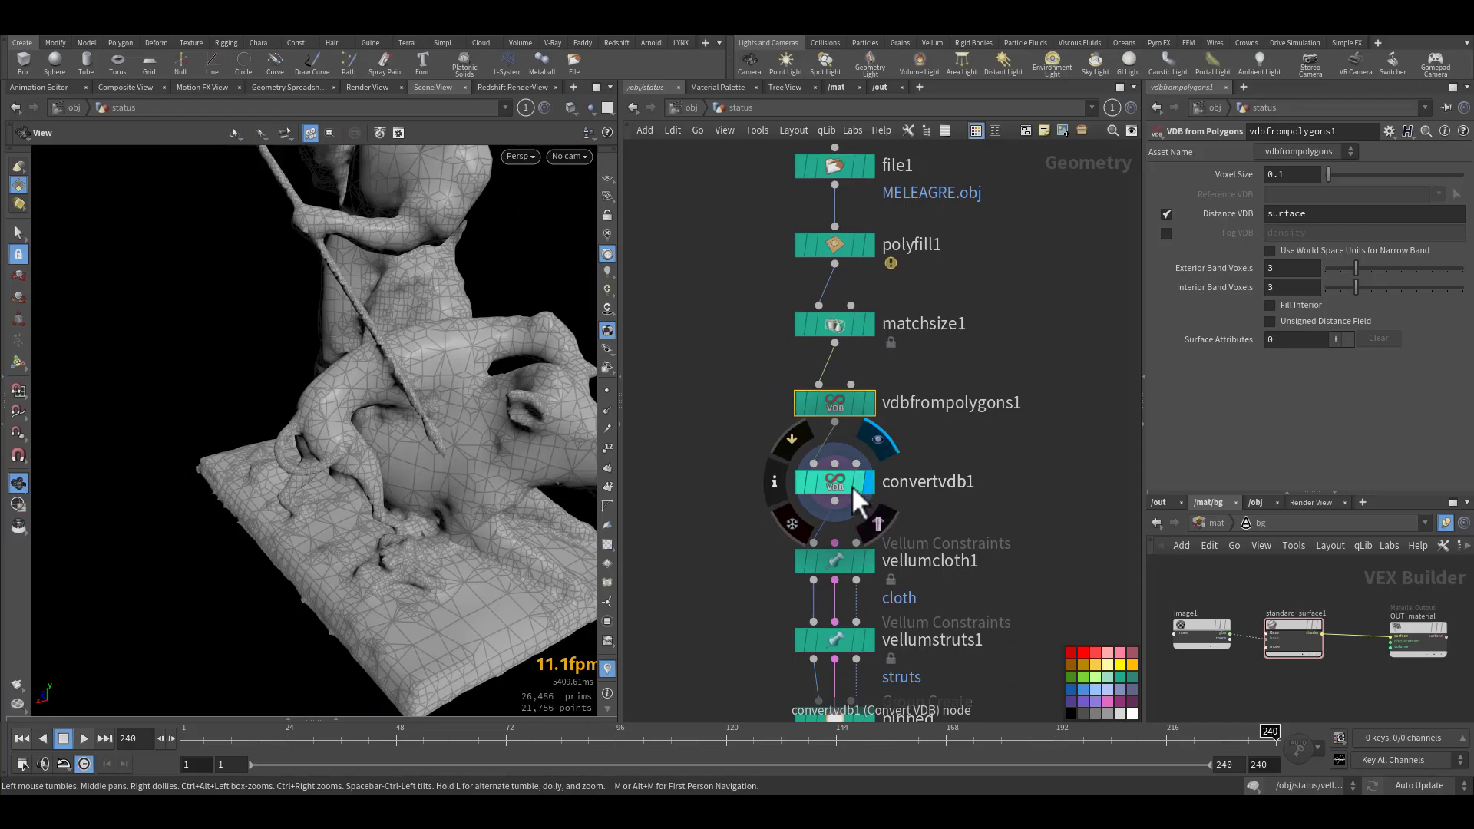
click(848, 482)
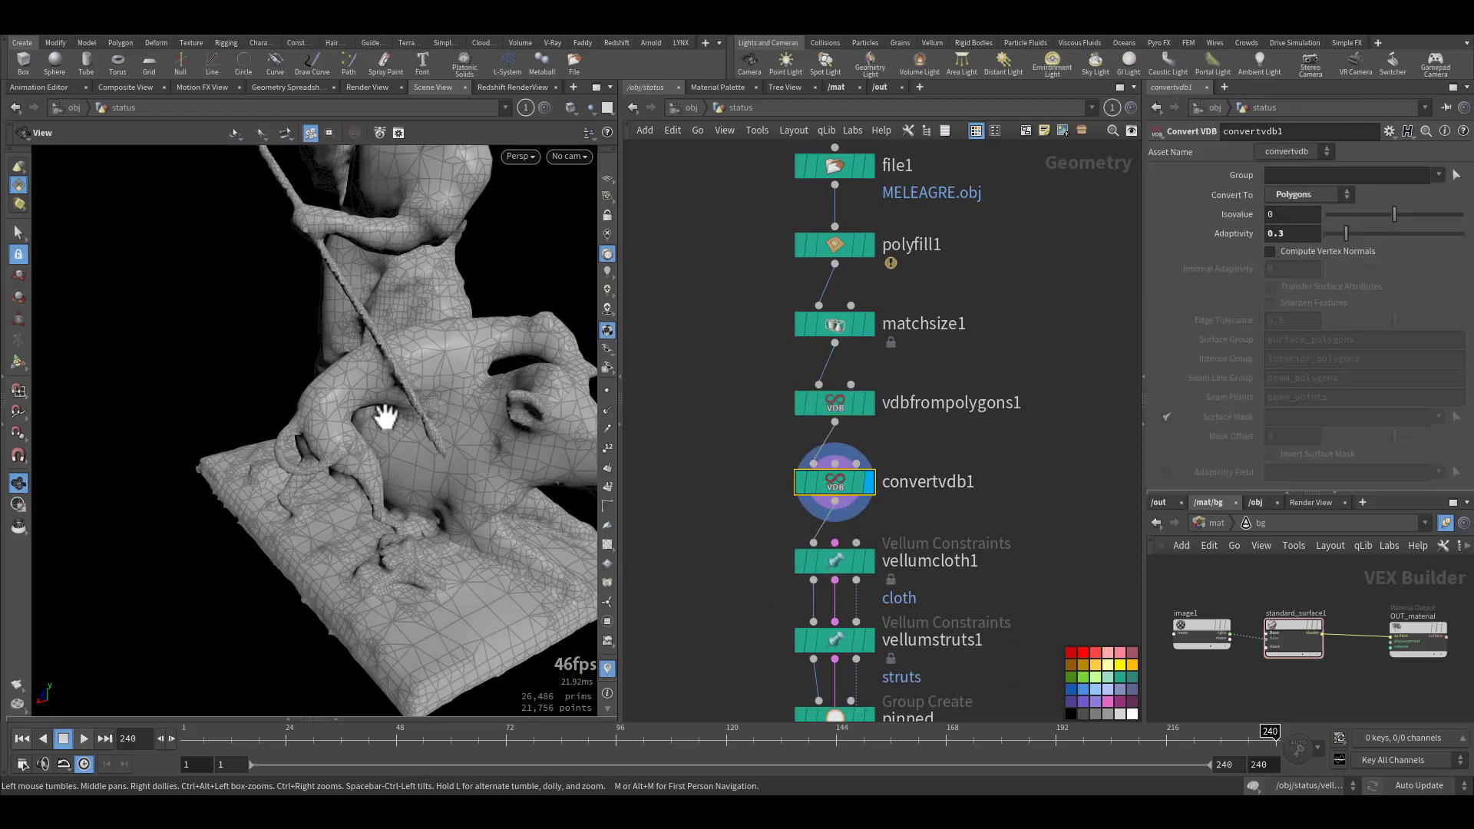
scroll(380, 459, down, 5)
drag(356, 471, 362, 421)
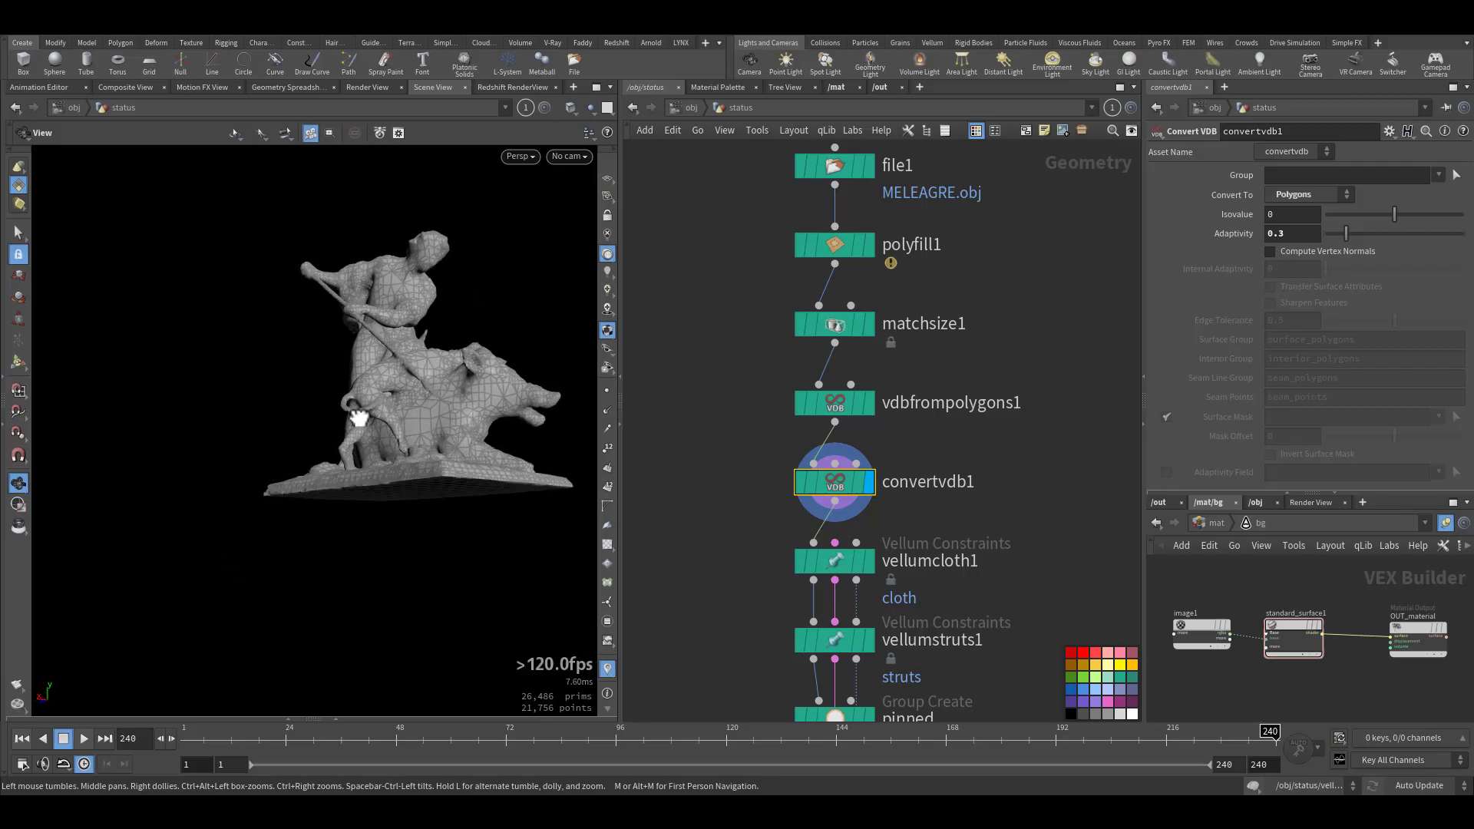
drag(495, 421, 392, 509)
right_drag(392, 510, 462, 485)
middle_drag(668, 504, 693, 430)
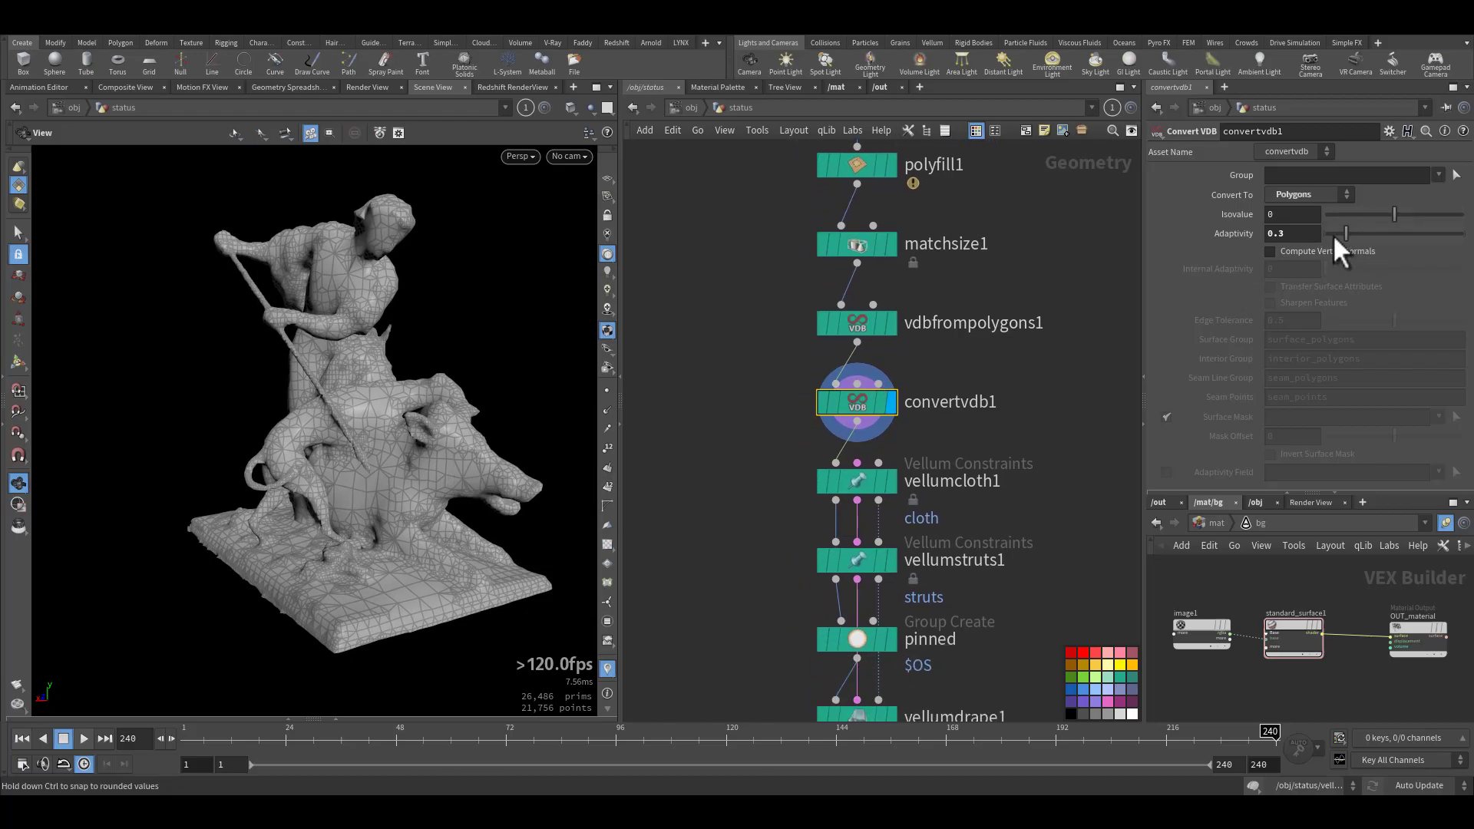
- Try resetting convertvdb1's Adaptivity to its default of 0, inspect the mesh, and undo the reset
ctrl+middle_click(1245, 239)
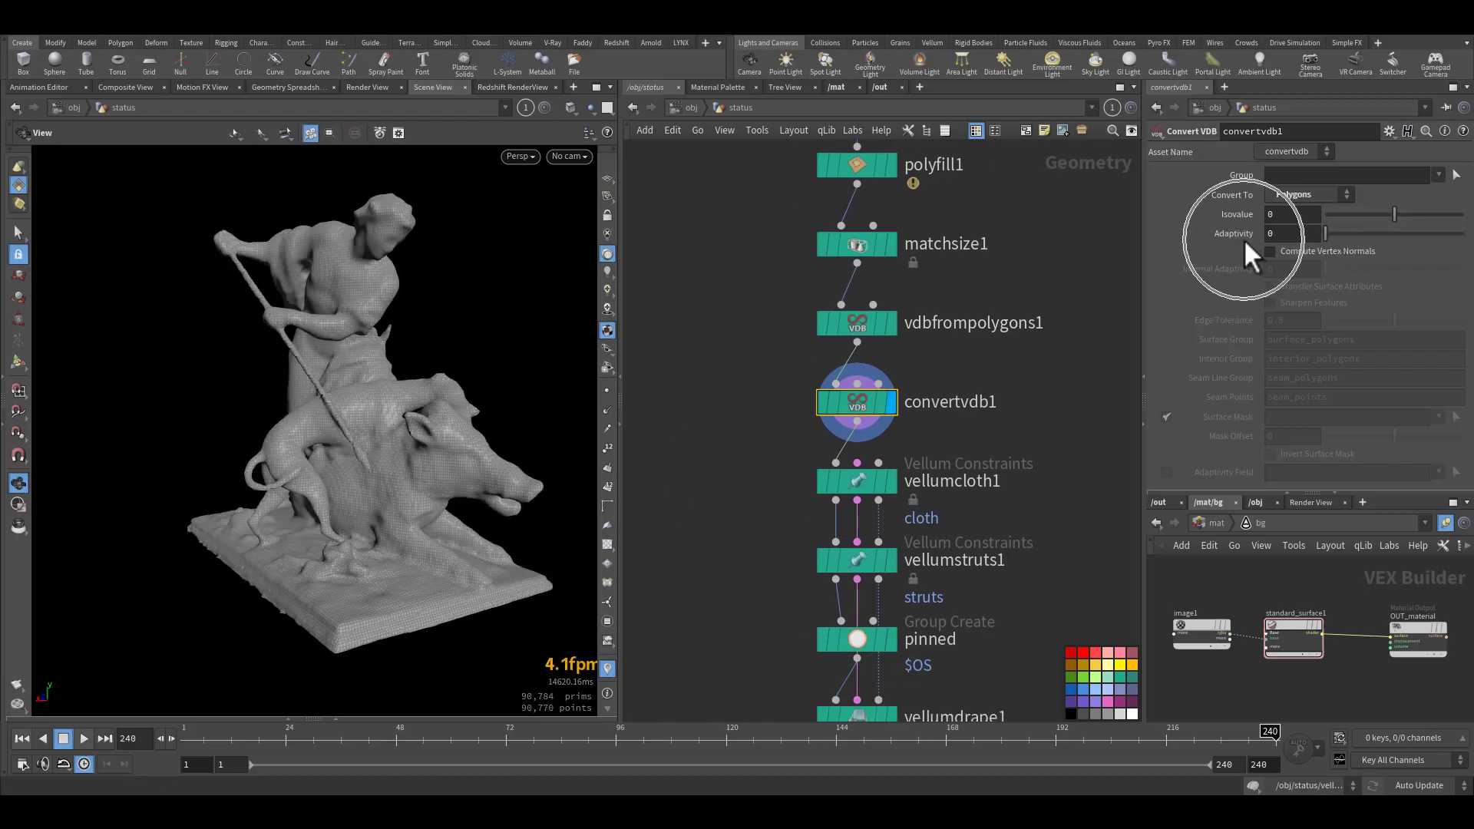
right_drag(417, 482, 628, 435)
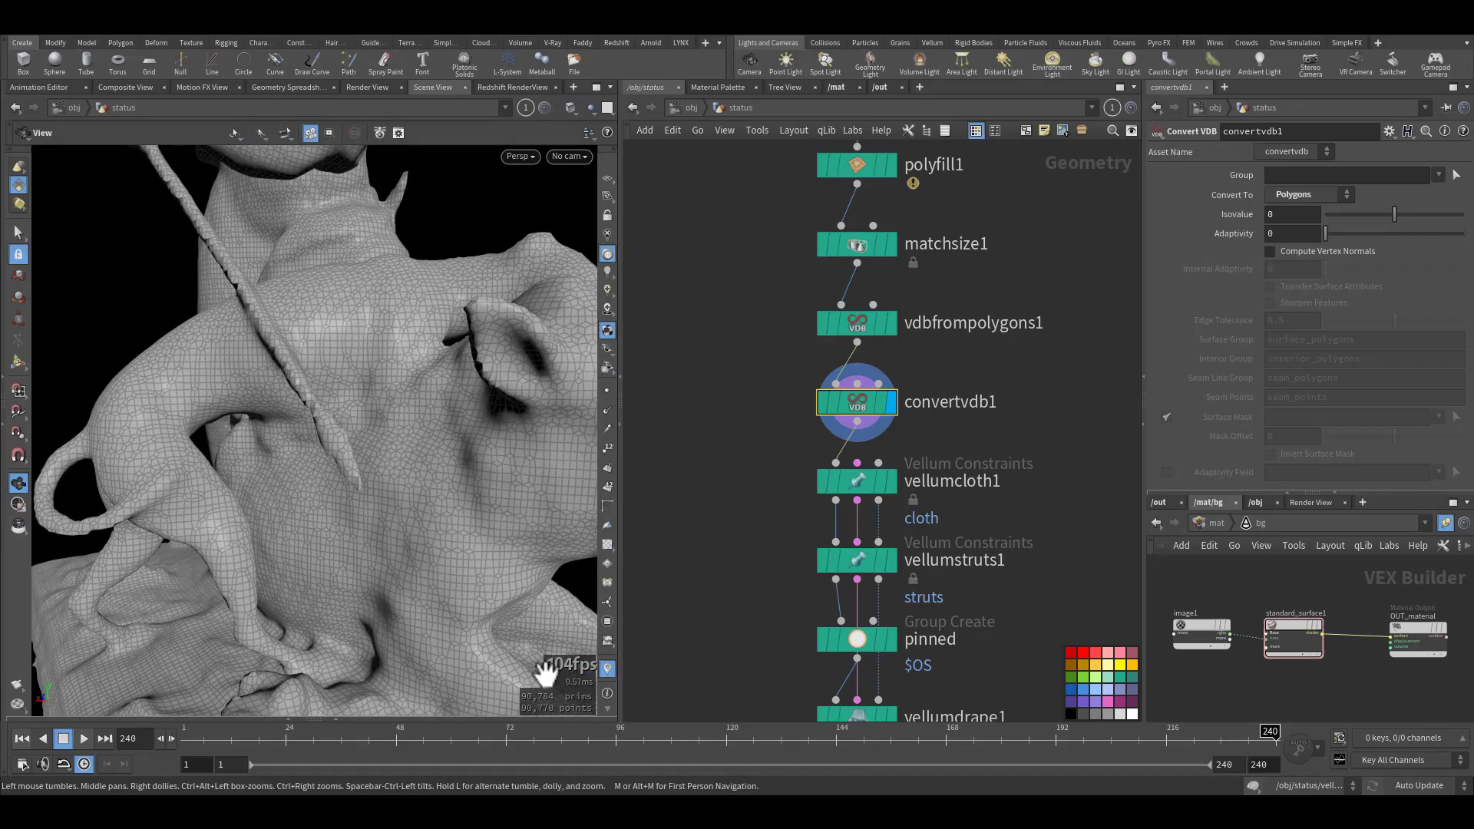
middle_click(861, 407)
key(ctrl+z)
- Check convertvdb1's geometry information and inspect the statue's mesh from below and all around
middle_click(858, 403)
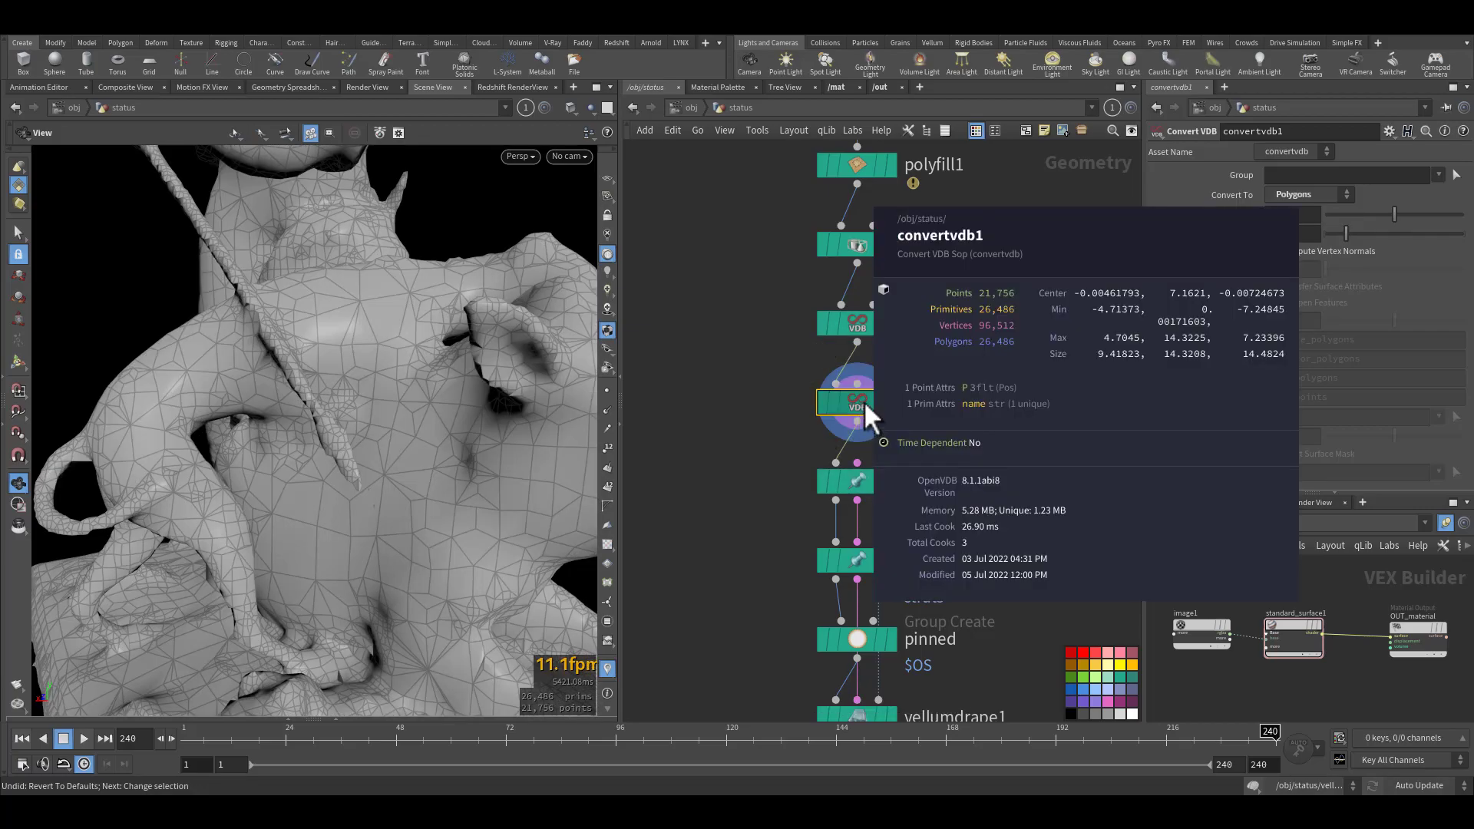
right_drag(433, 459, 277, 531)
drag(229, 564, 407, 467)
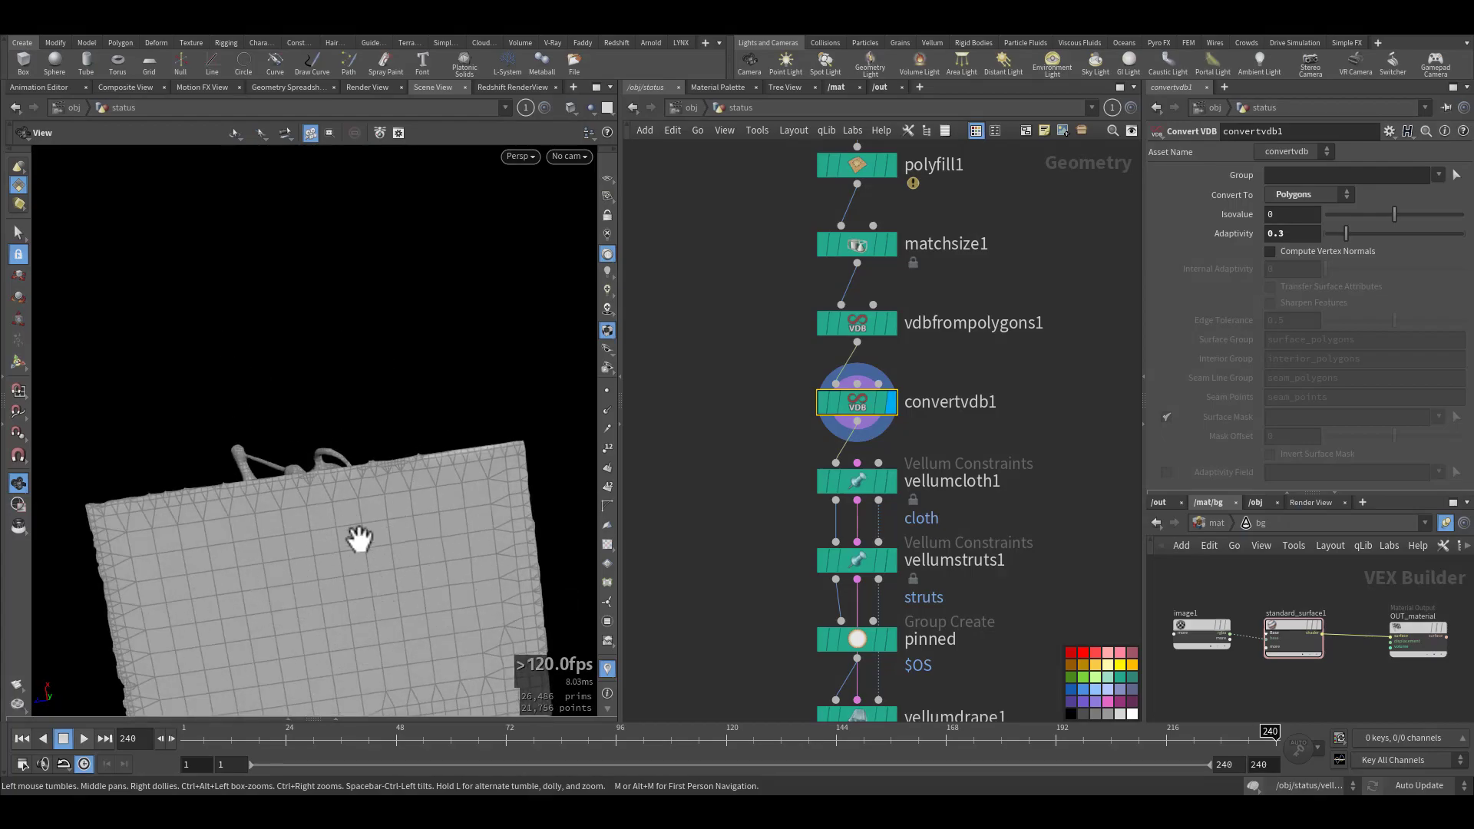
drag(372, 560, 331, 651)
drag(360, 430, 292, 556)
right_drag(378, 461, 319, 491)
middle_drag(353, 448, 342, 486)
- Display and select the vellumcloth1 constraints node and inspect the cloth constraints on the statue
middle_drag(682, 446, 694, 369)
click(890, 395)
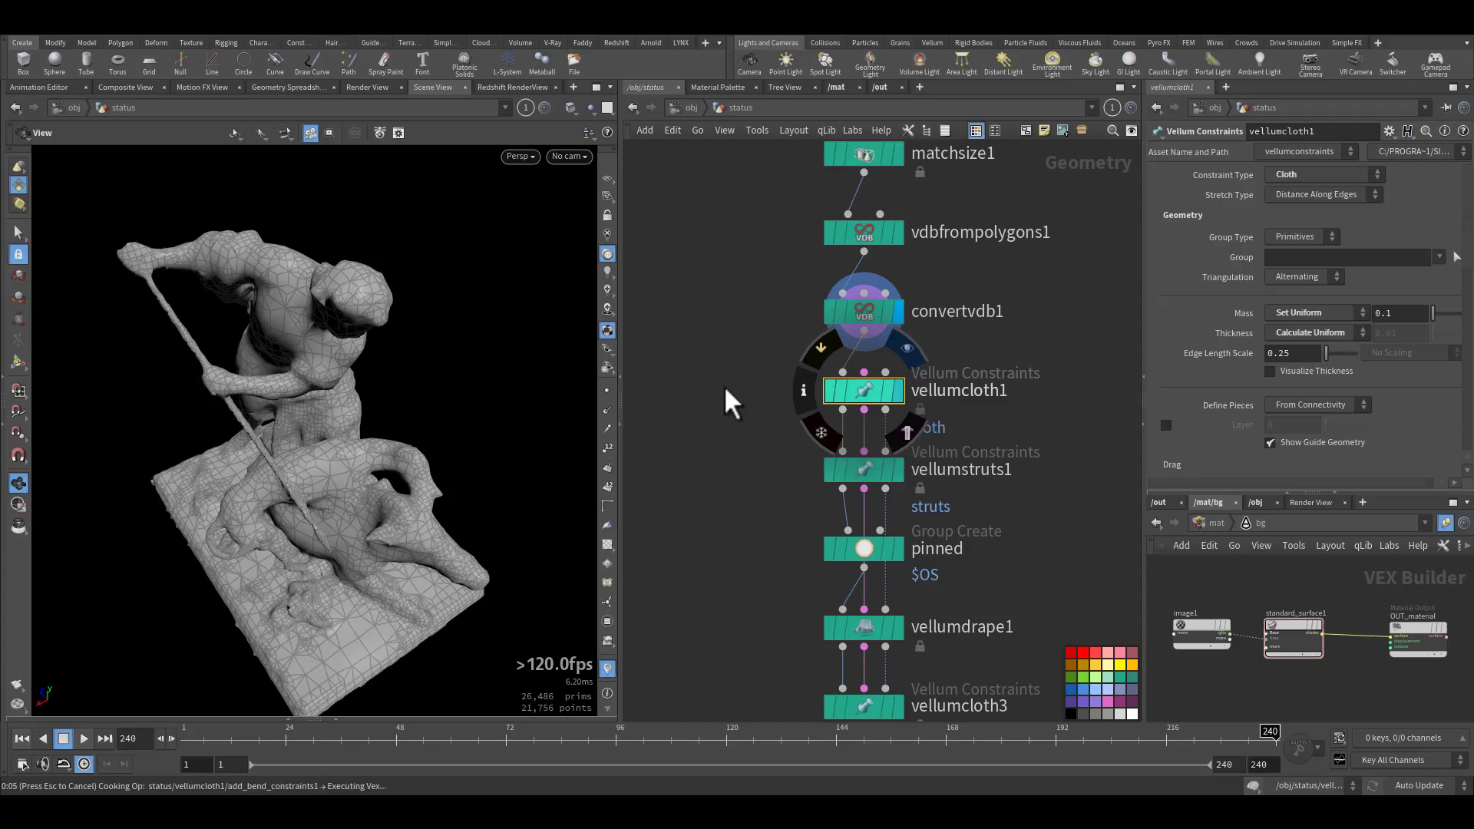
right_drag(302, 470, 353, 464)
drag(352, 464, 370, 430)
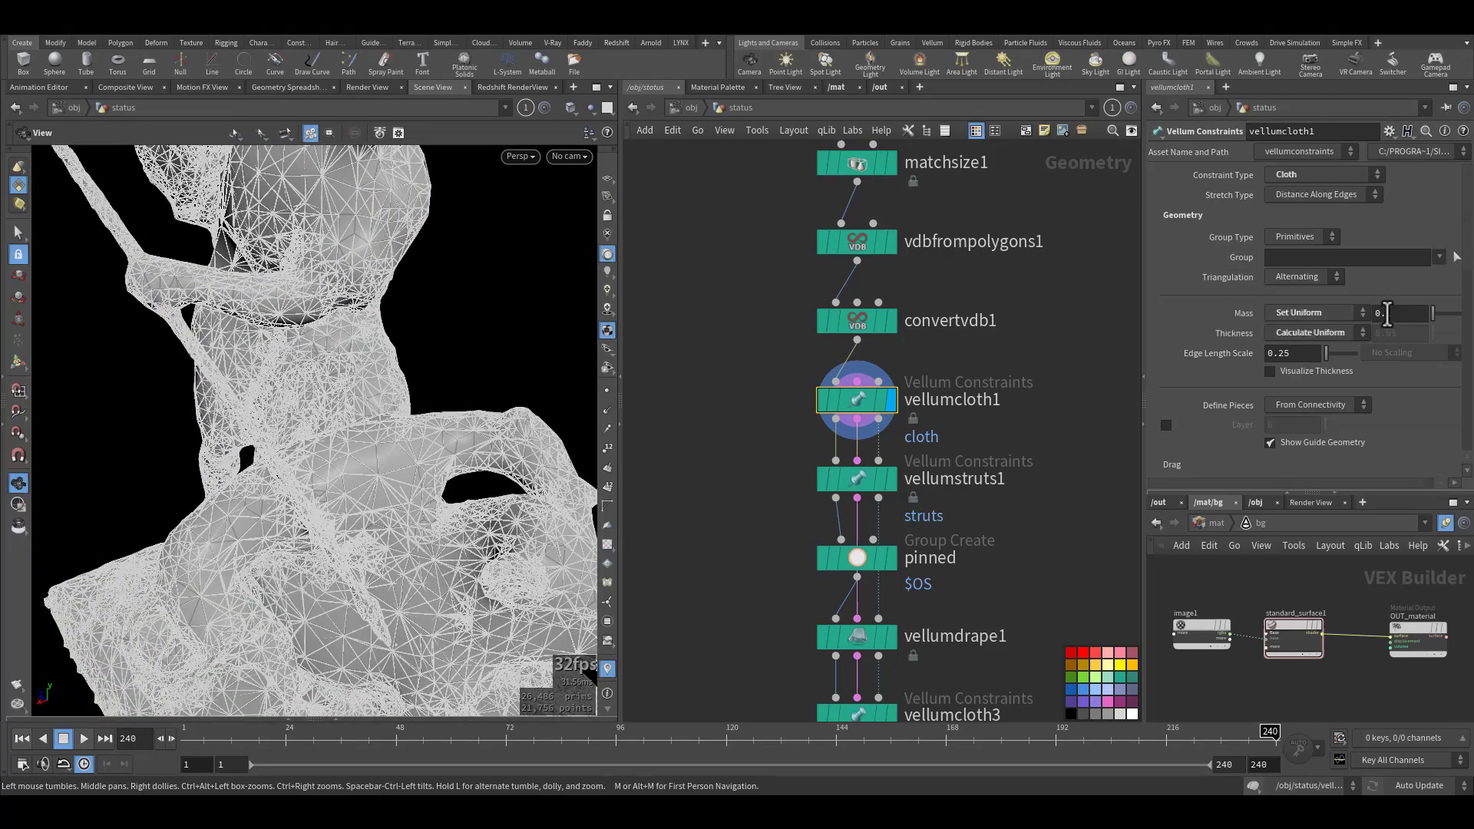
- Examine vellumcloth1's drag, stretch and bend settings, including the available stretch stiffness multipliers
scroll(1209, 326, down, 10)
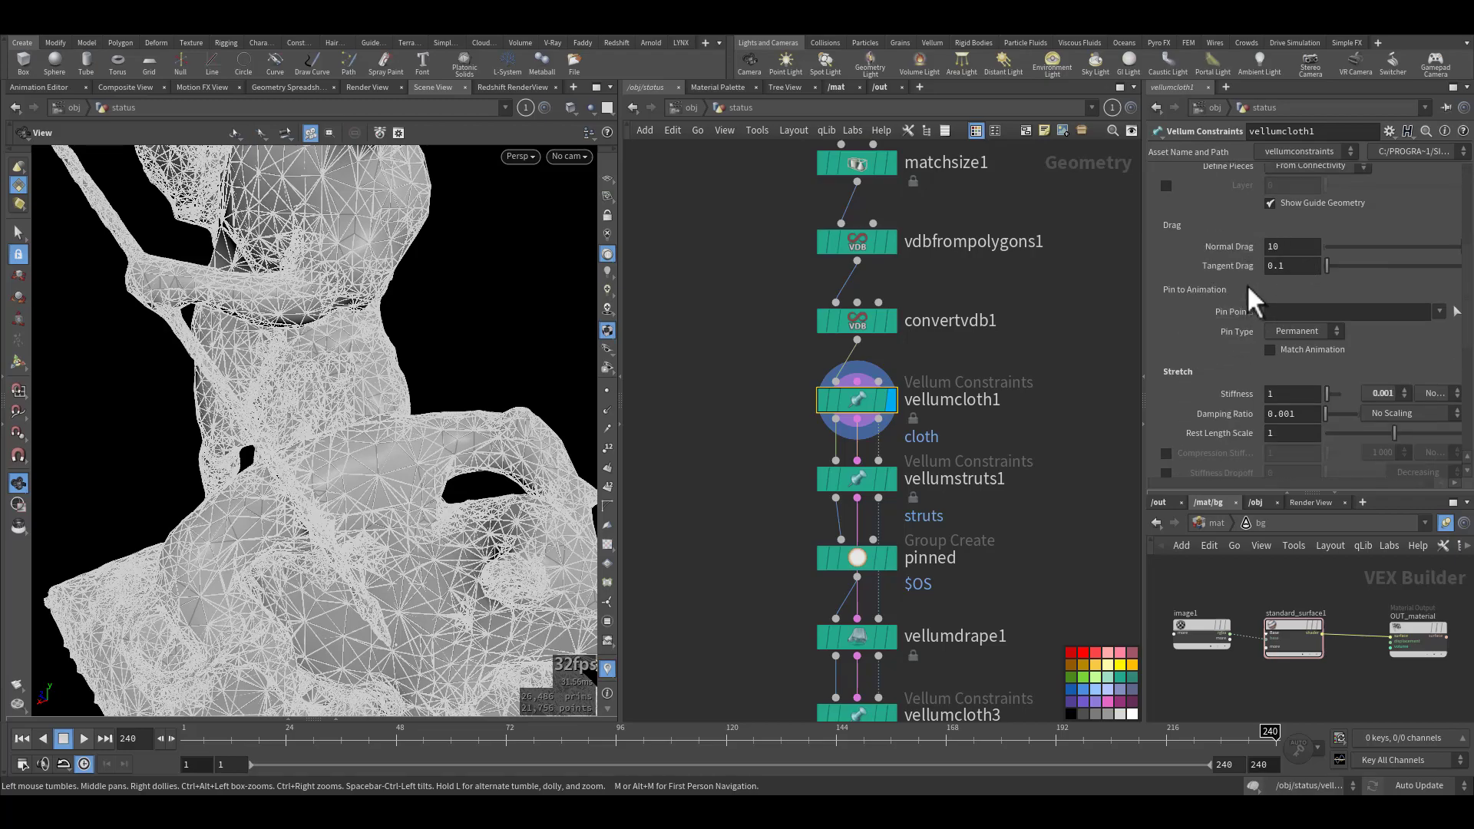
scroll(1205, 344, down, 2)
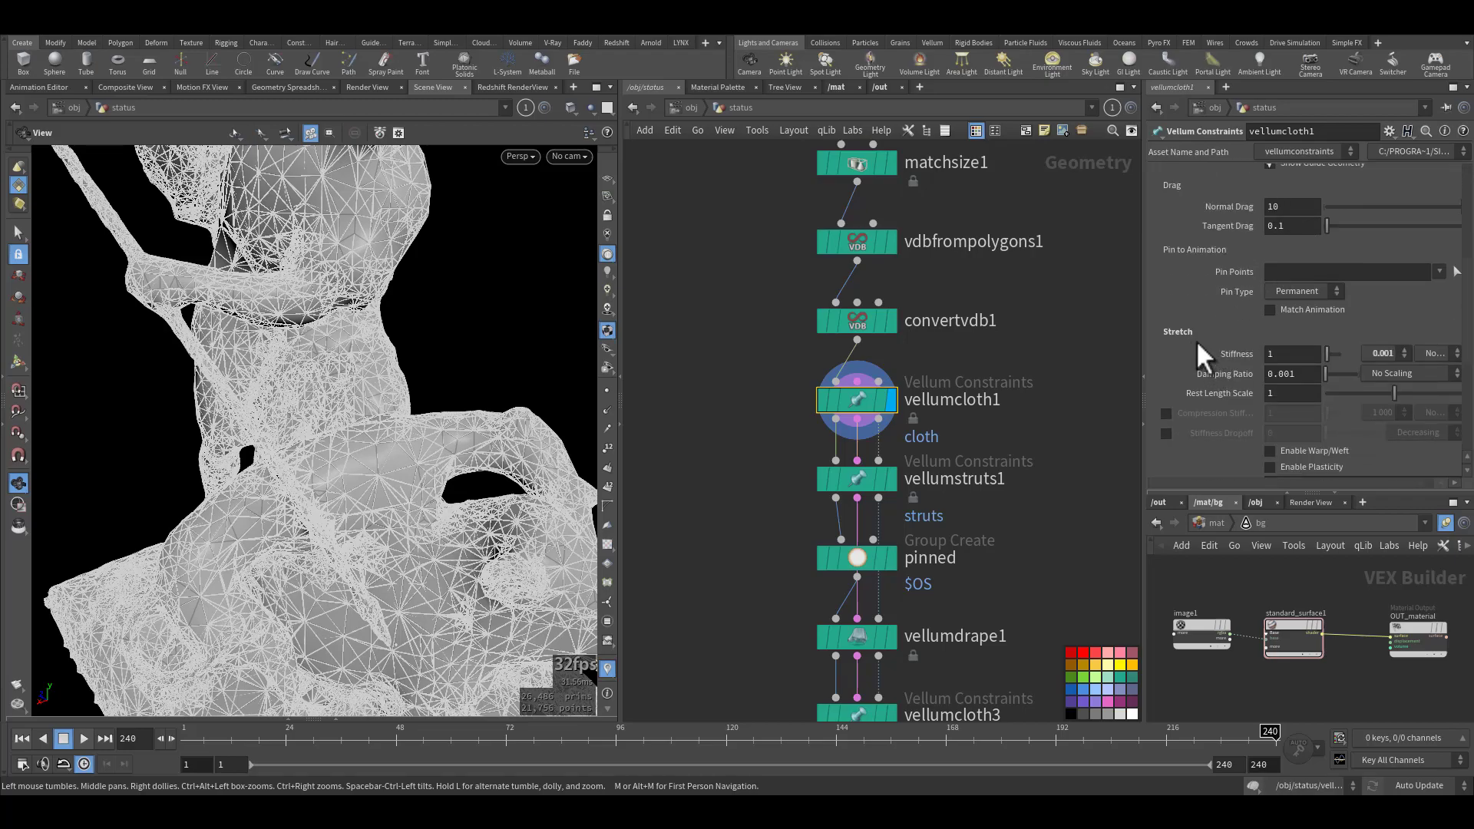
click(1371, 353)
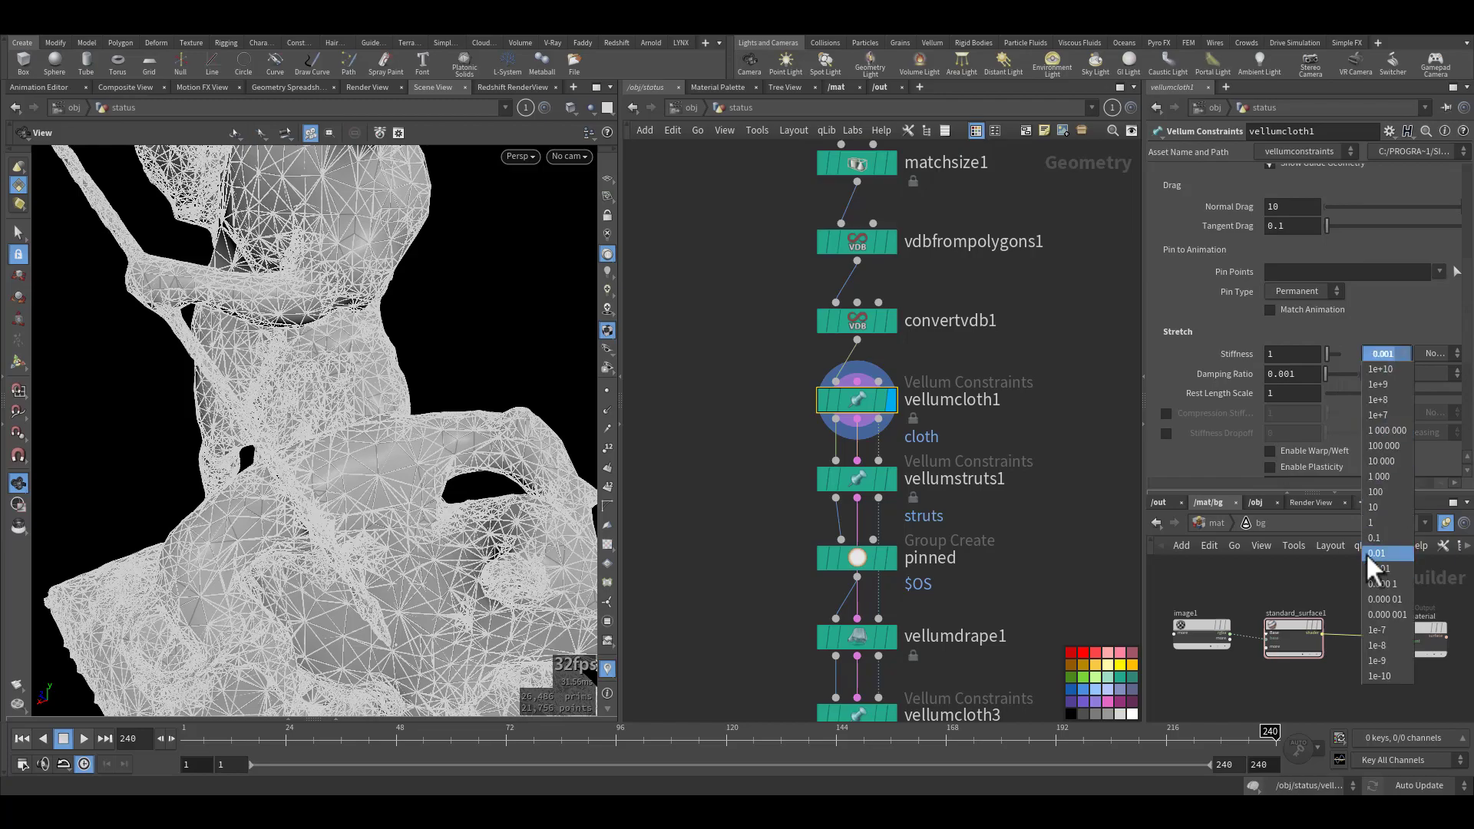
drag(398, 414, 302, 495)
right_drag(302, 495, 362, 450)
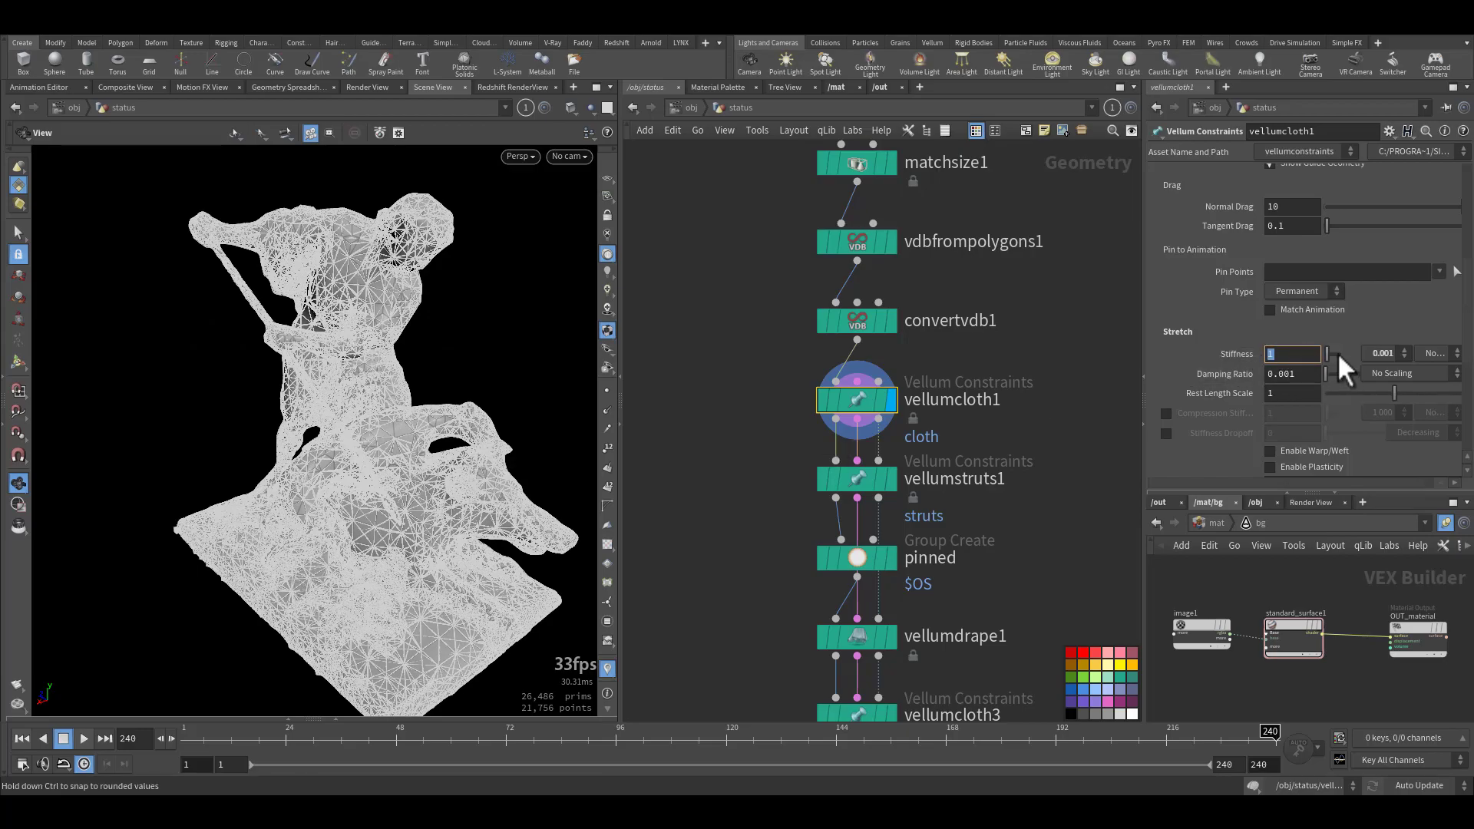
scroll(1216, 392, down, 3)
scroll(1213, 384, down, 1)
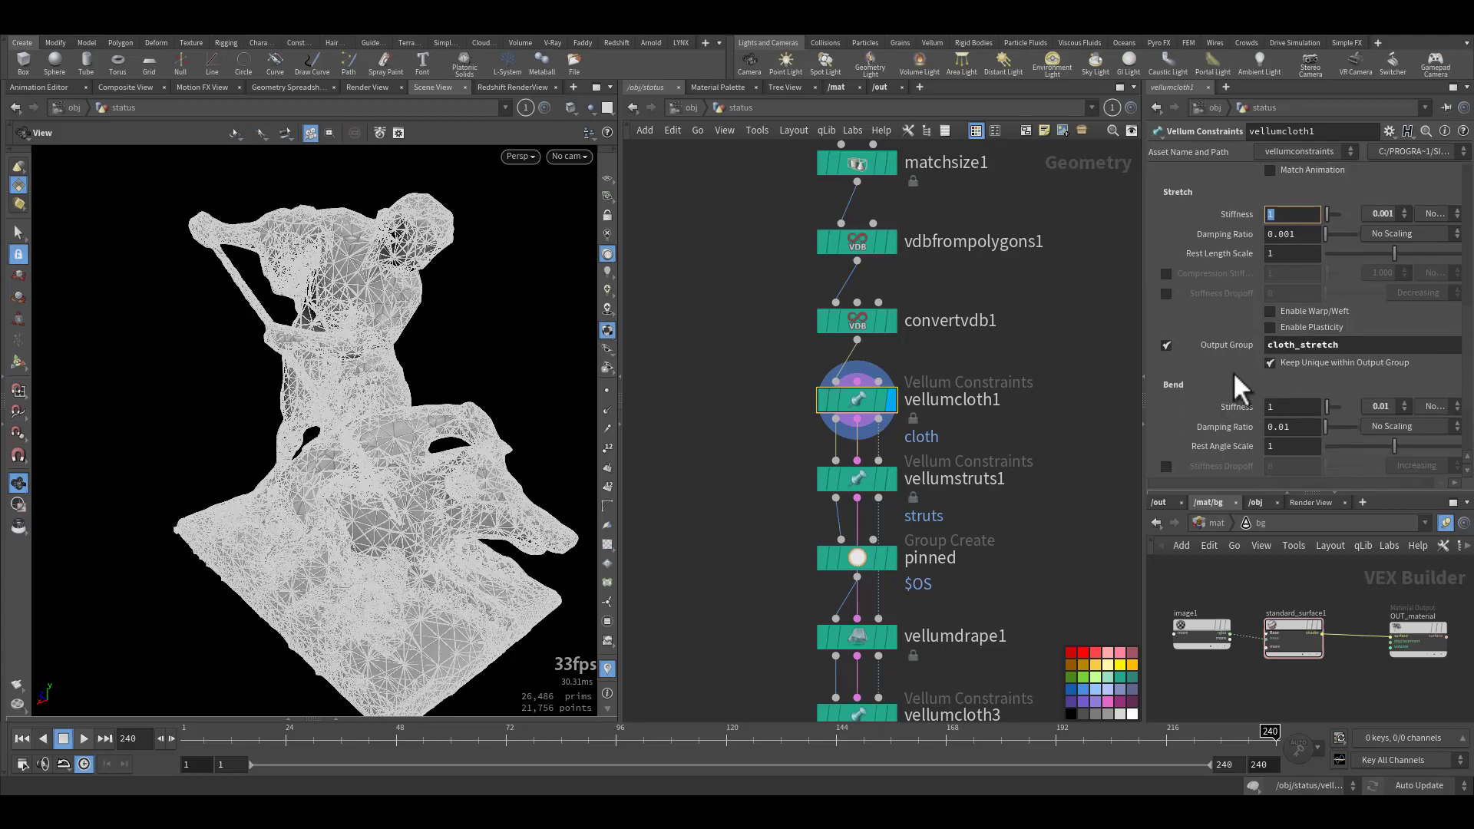
- Examine vellumcloth1's stretch and bend output group names and its available bend stiffness multipliers
drag(1351, 344, 1270, 341)
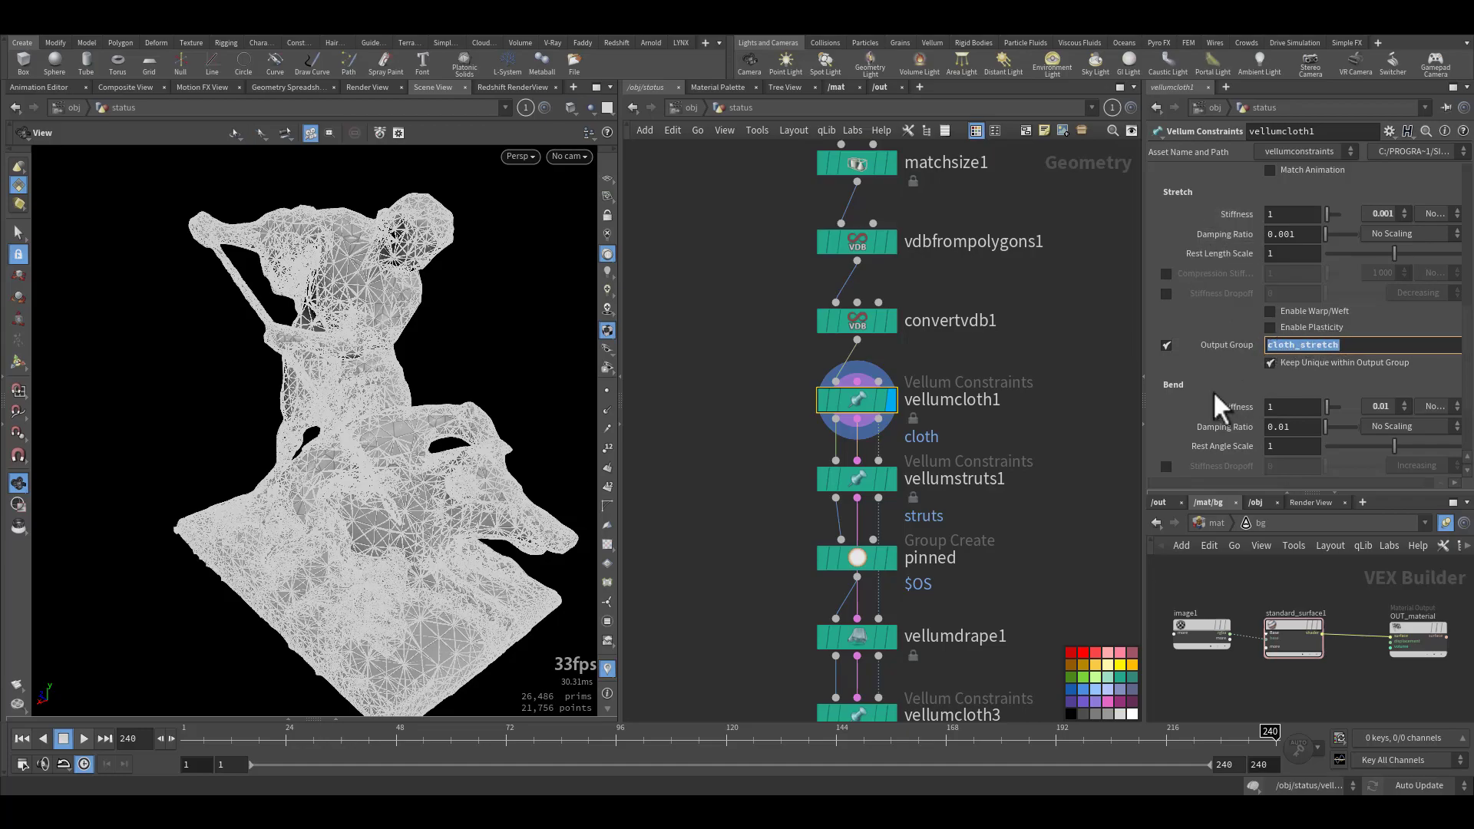
scroll(1202, 397, down, 3)
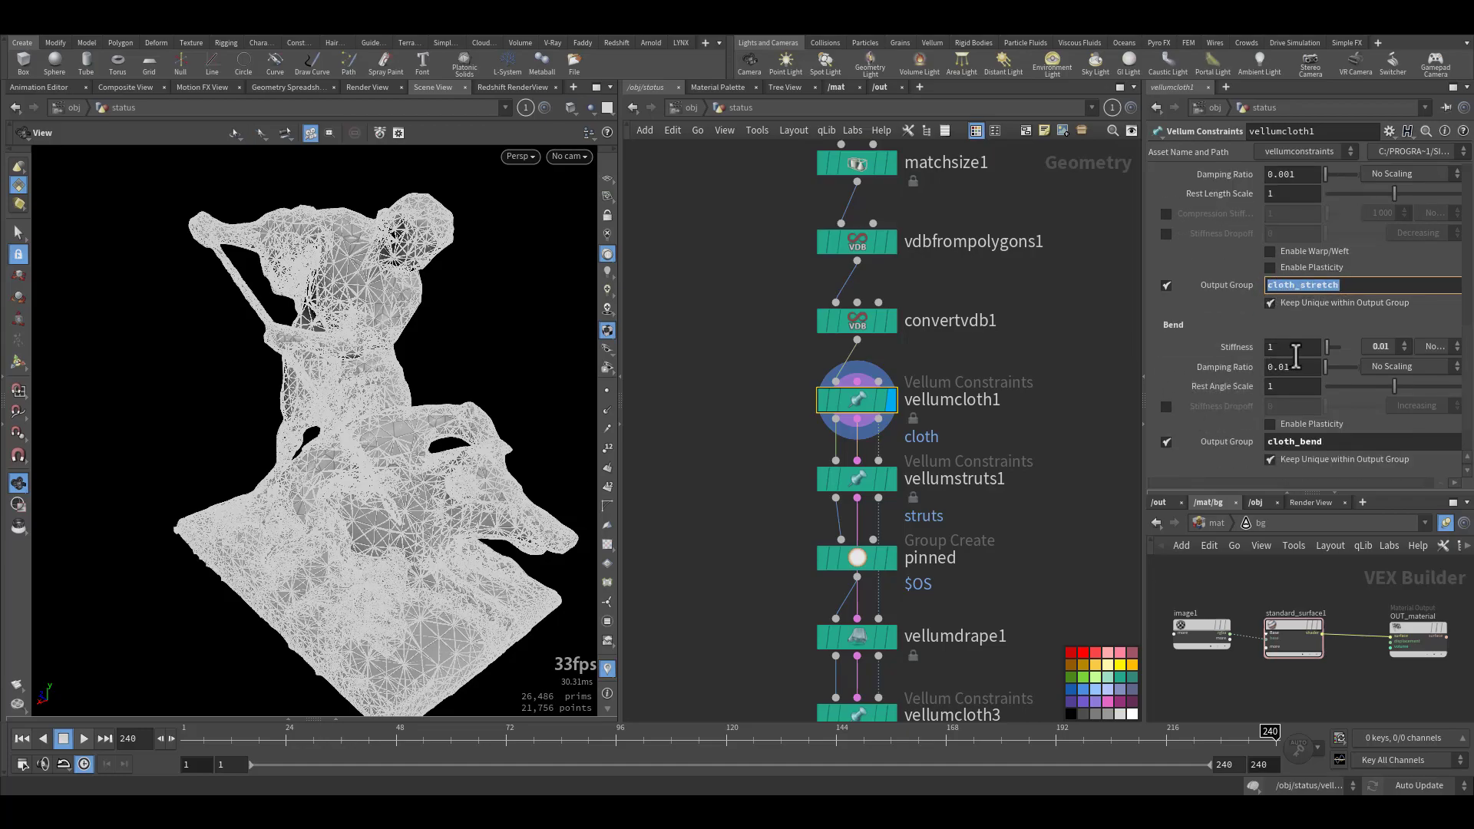
drag(1298, 349, 1259, 349)
click(1372, 346)
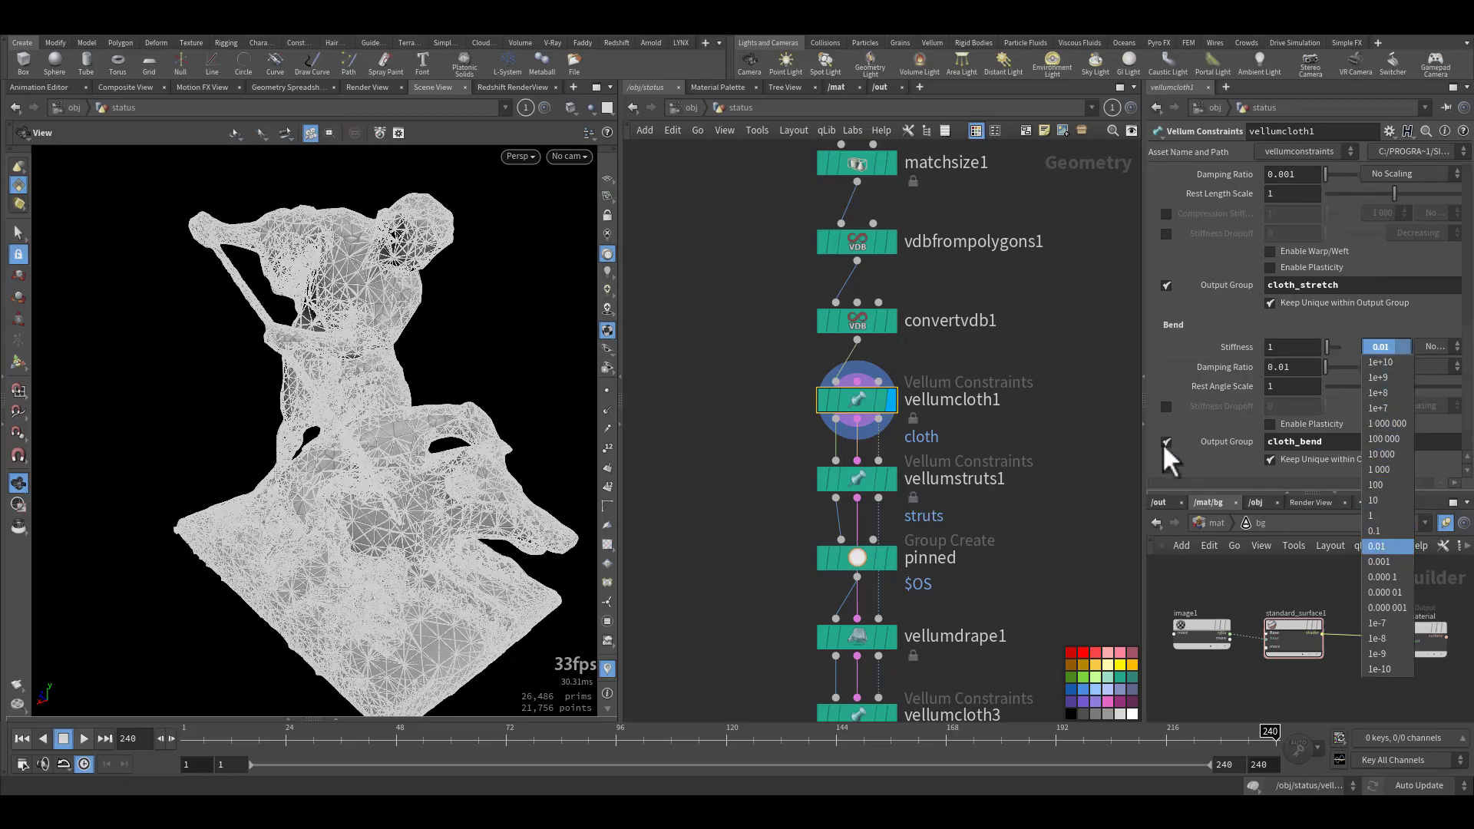
click(1084, 375)
scroll(1203, 378, down, 1)
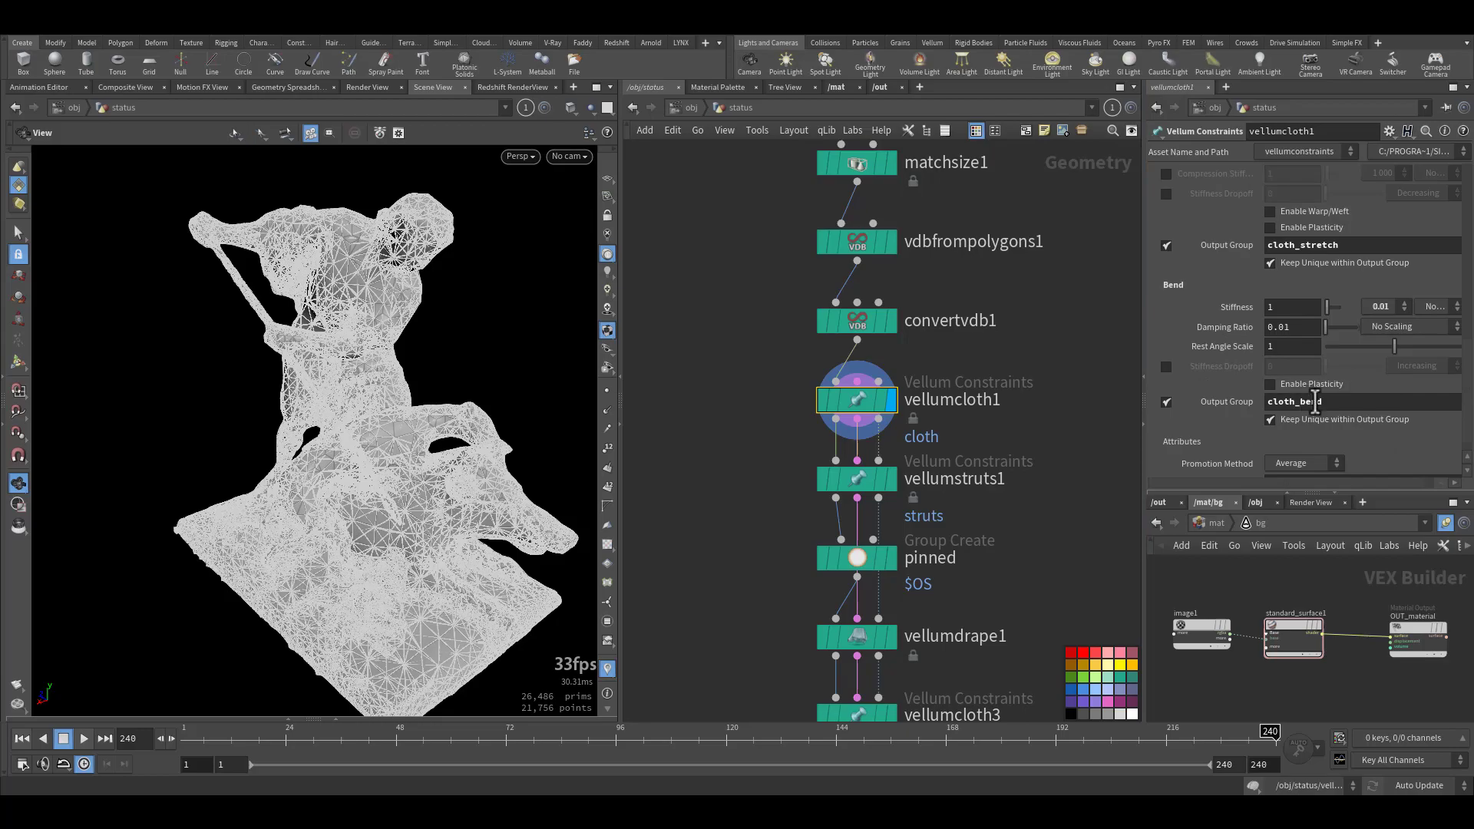
drag(1323, 402, 1210, 412)
scroll(1212, 416, down, 1)
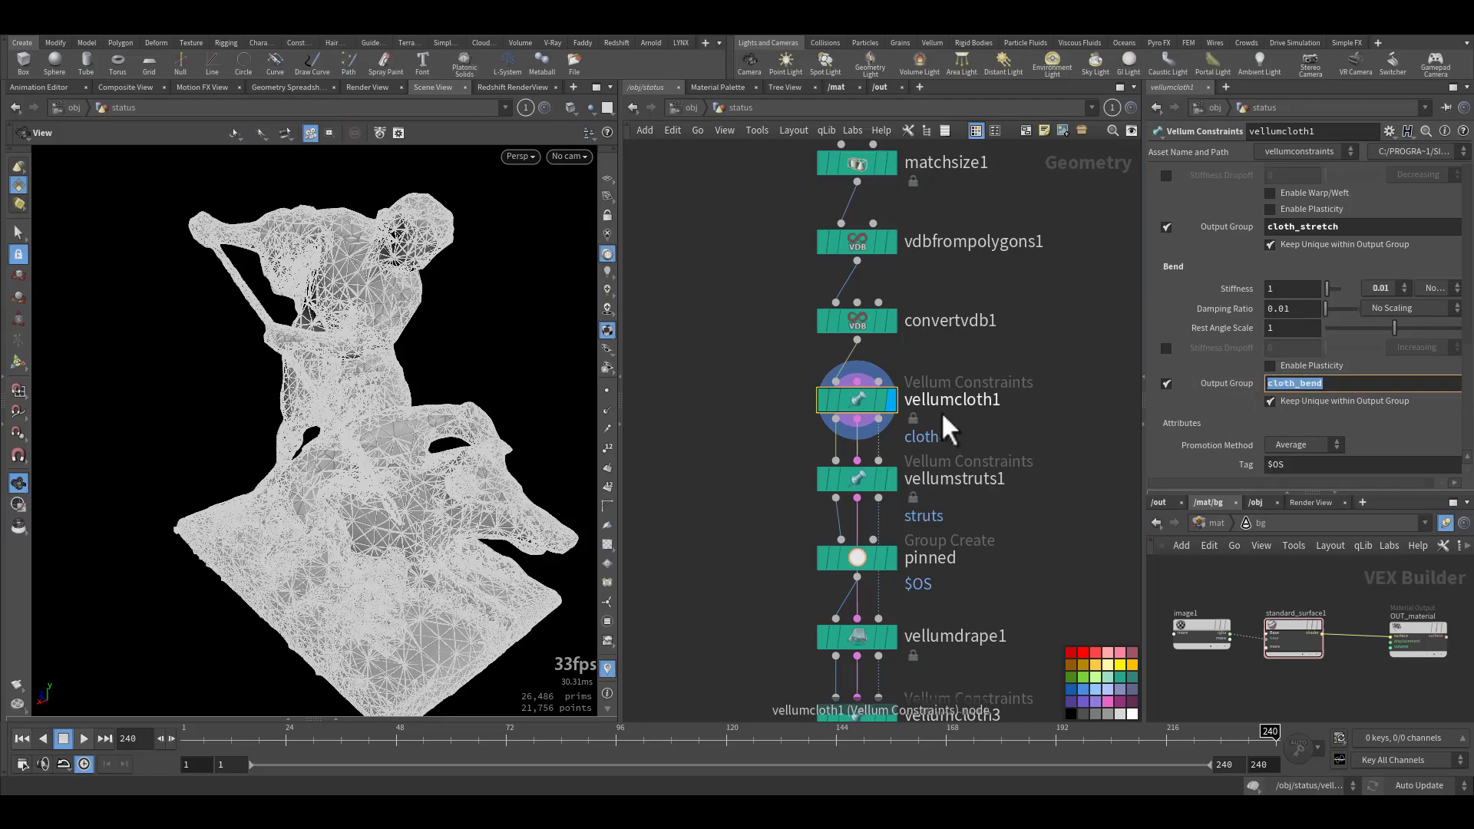
- Display and select the vellumstruts1 constraints node
middle_drag(1014, 453, 1012, 350)
mouse_move(882, 376)
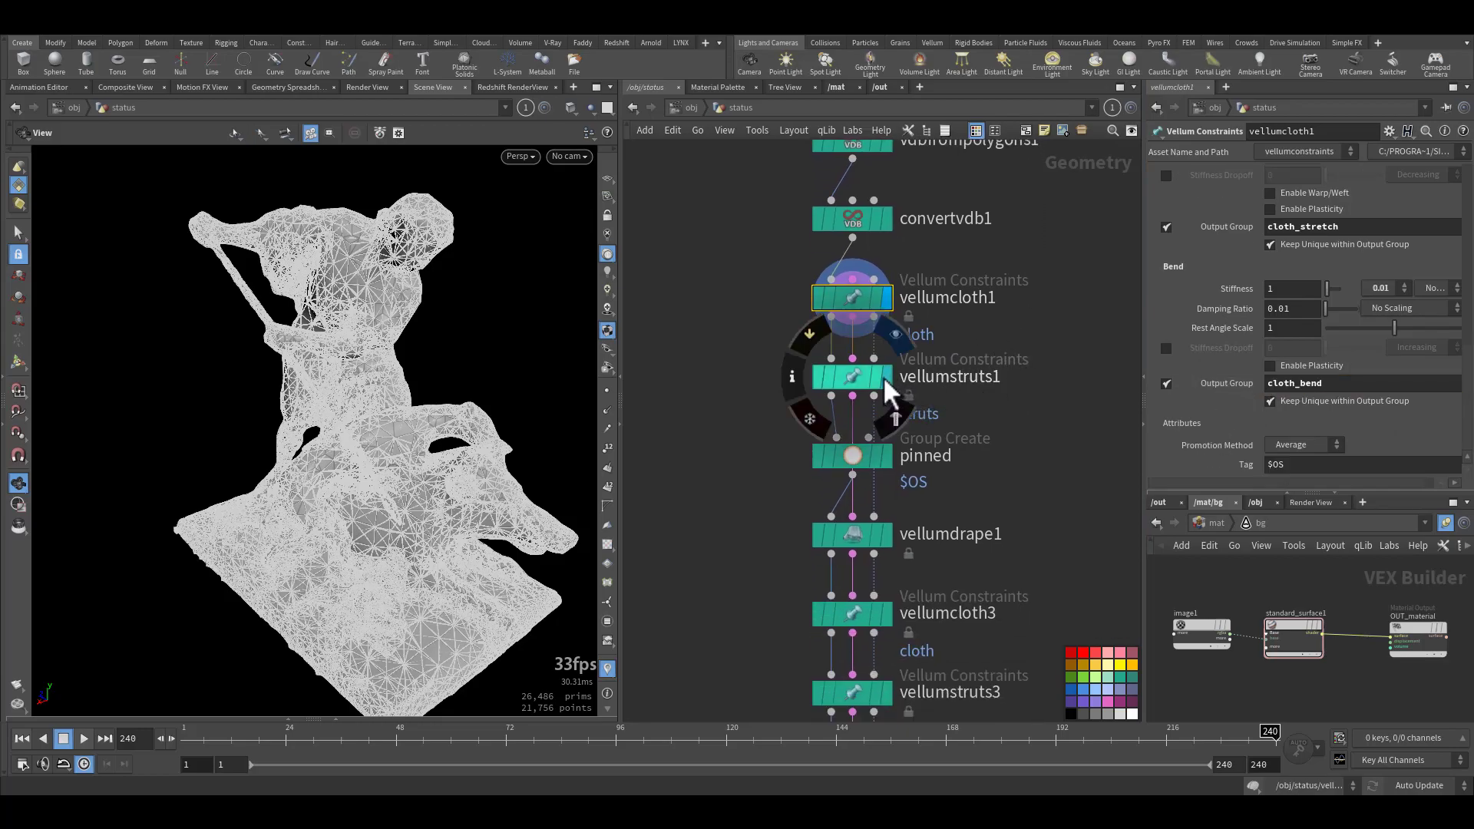
key(r)
click(857, 376)
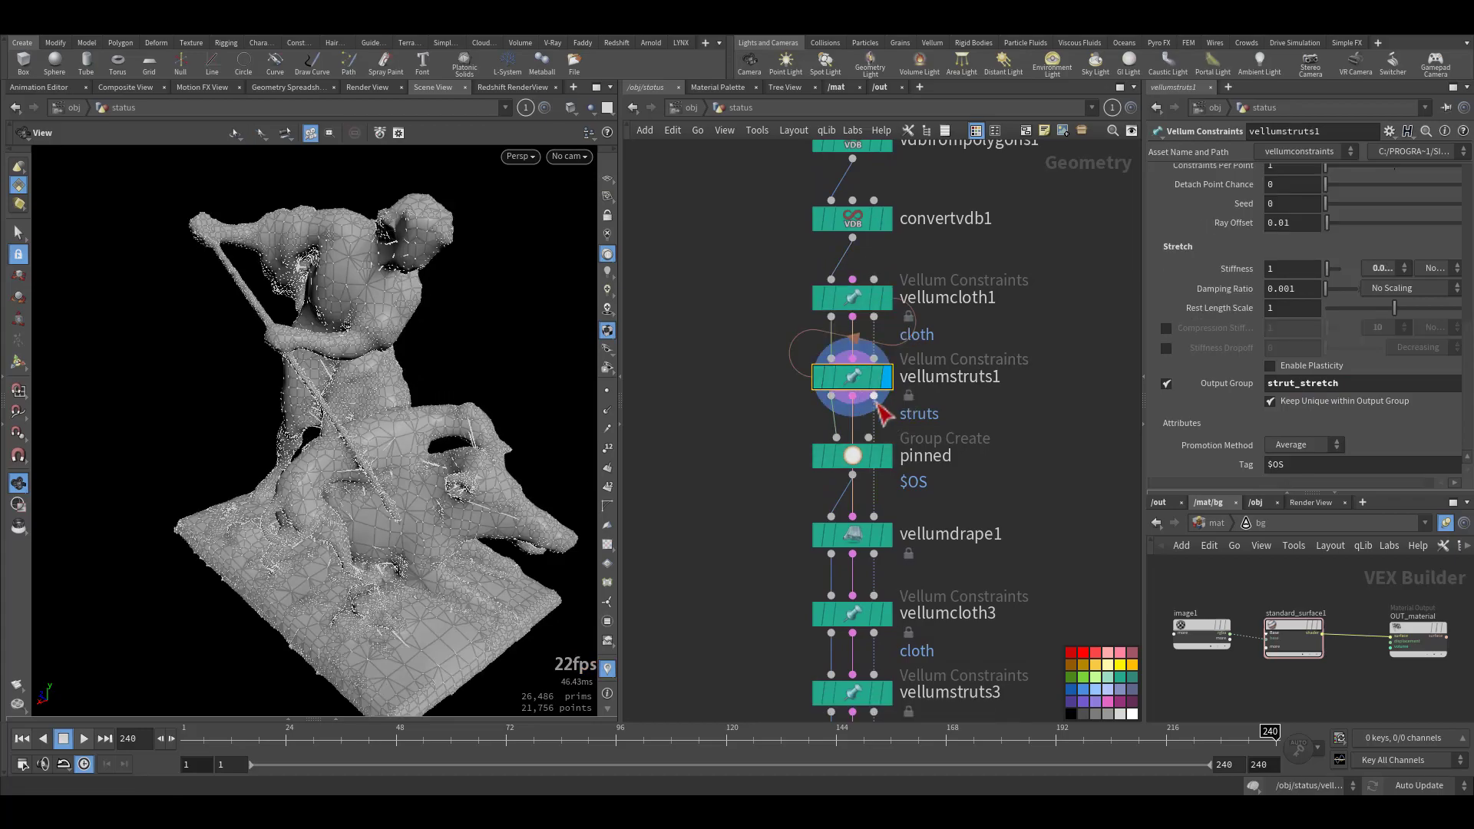
- Add a null node, connect it to vellumstruts1's constraints output, and display it
key(n)
click(746, 439)
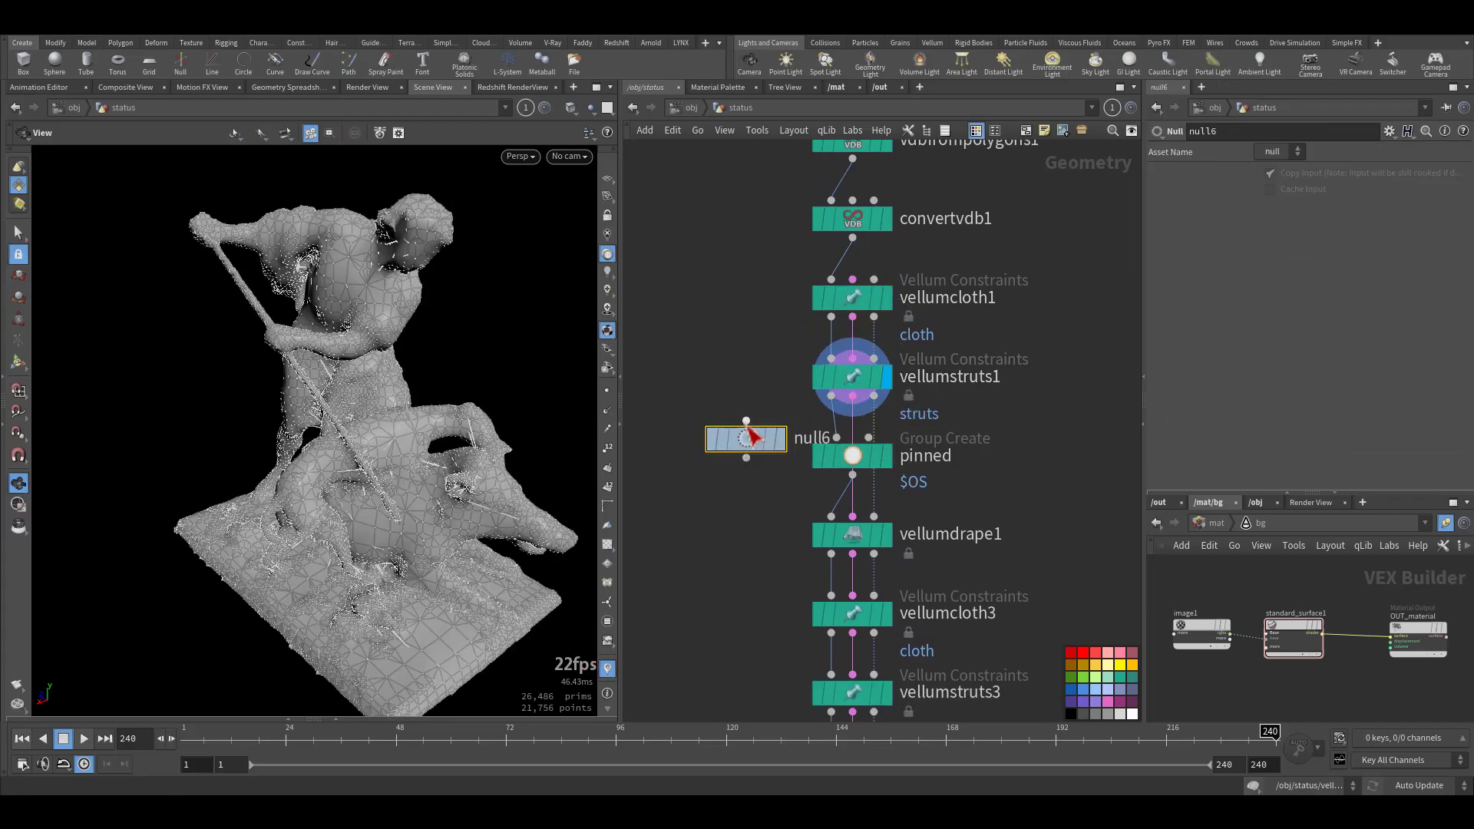
click(746, 420)
click(849, 407)
key(r)
click(743, 444)
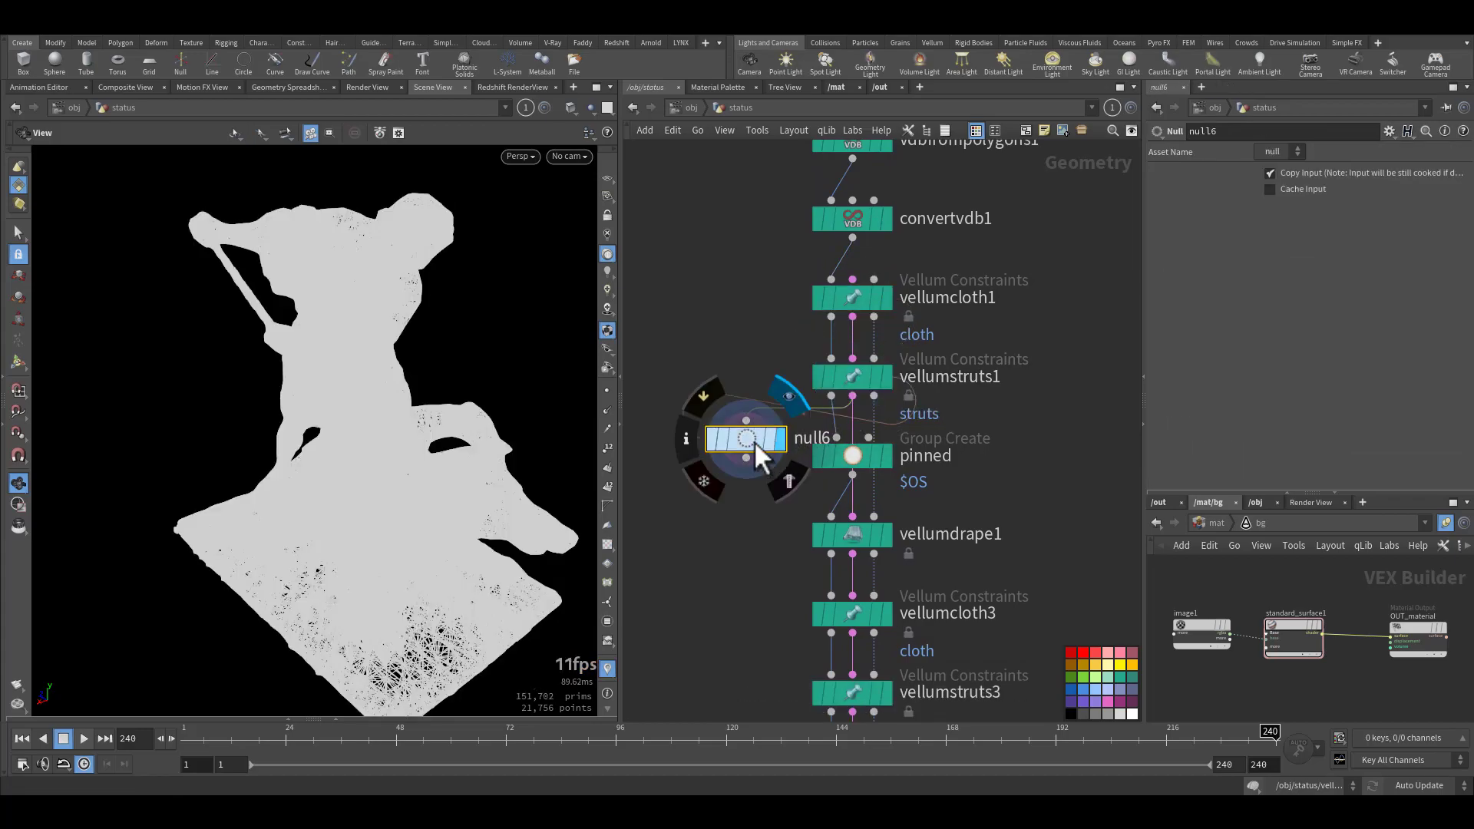
- Inspect the strut constraint geometry around and inside the statue, including a close view of the upper body
right_drag(366, 381, 477, 336)
middle_drag(366, 381, 437, 538)
right_drag(415, 403, 783, 344)
drag(518, 350, 303, 415)
middle_drag(303, 415, 321, 371)
right_drag(322, 372, 254, 389)
drag(254, 390, 211, 390)
right_drag(211, 390, 406, 375)
drag(405, 375, 304, 371)
scroll(305, 373, down, 10)
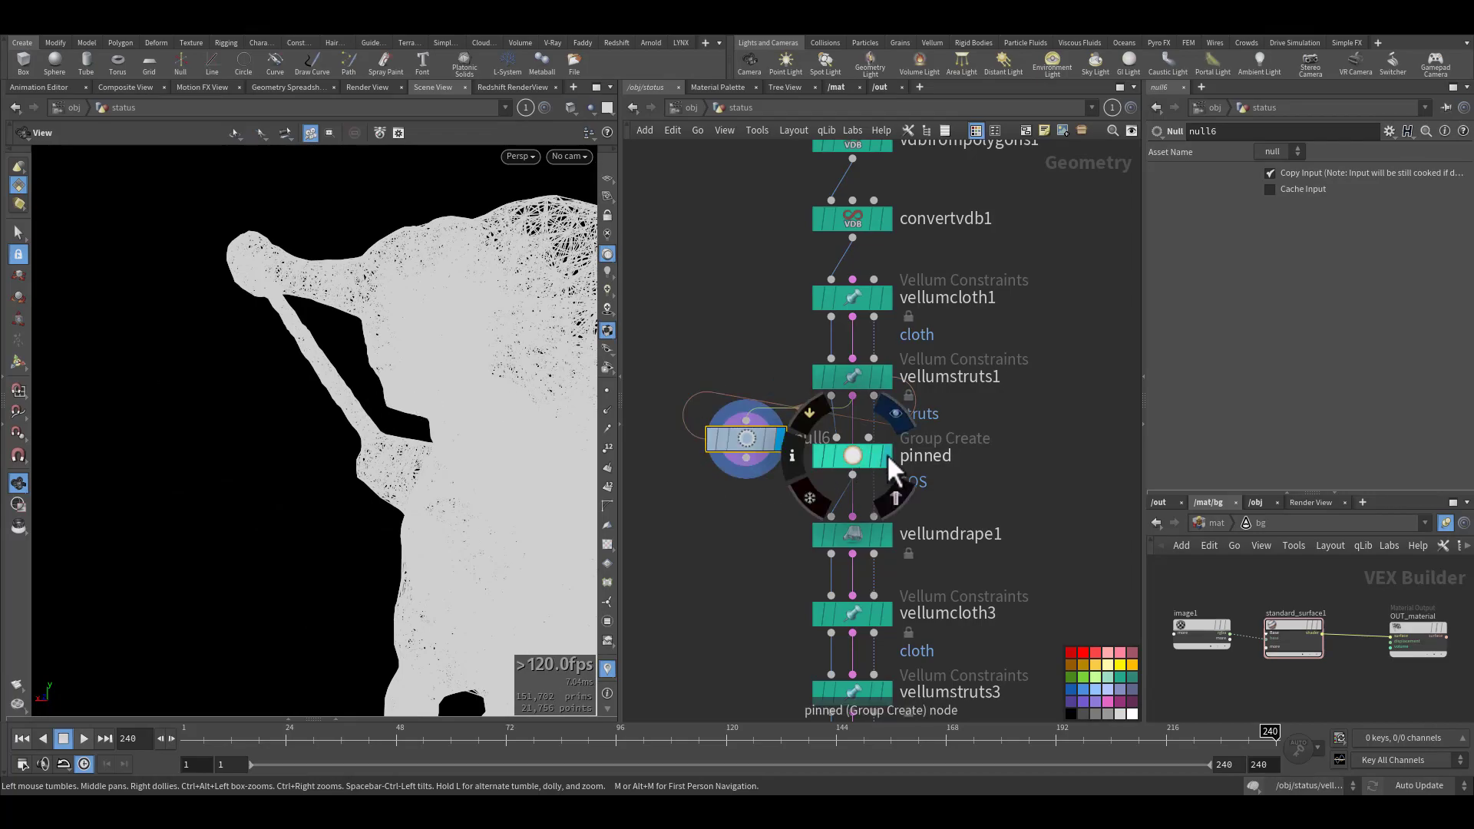
- Display and select vellumstruts1 again and examine its Strut Search settings, including Max Strut Length
click(885, 376)
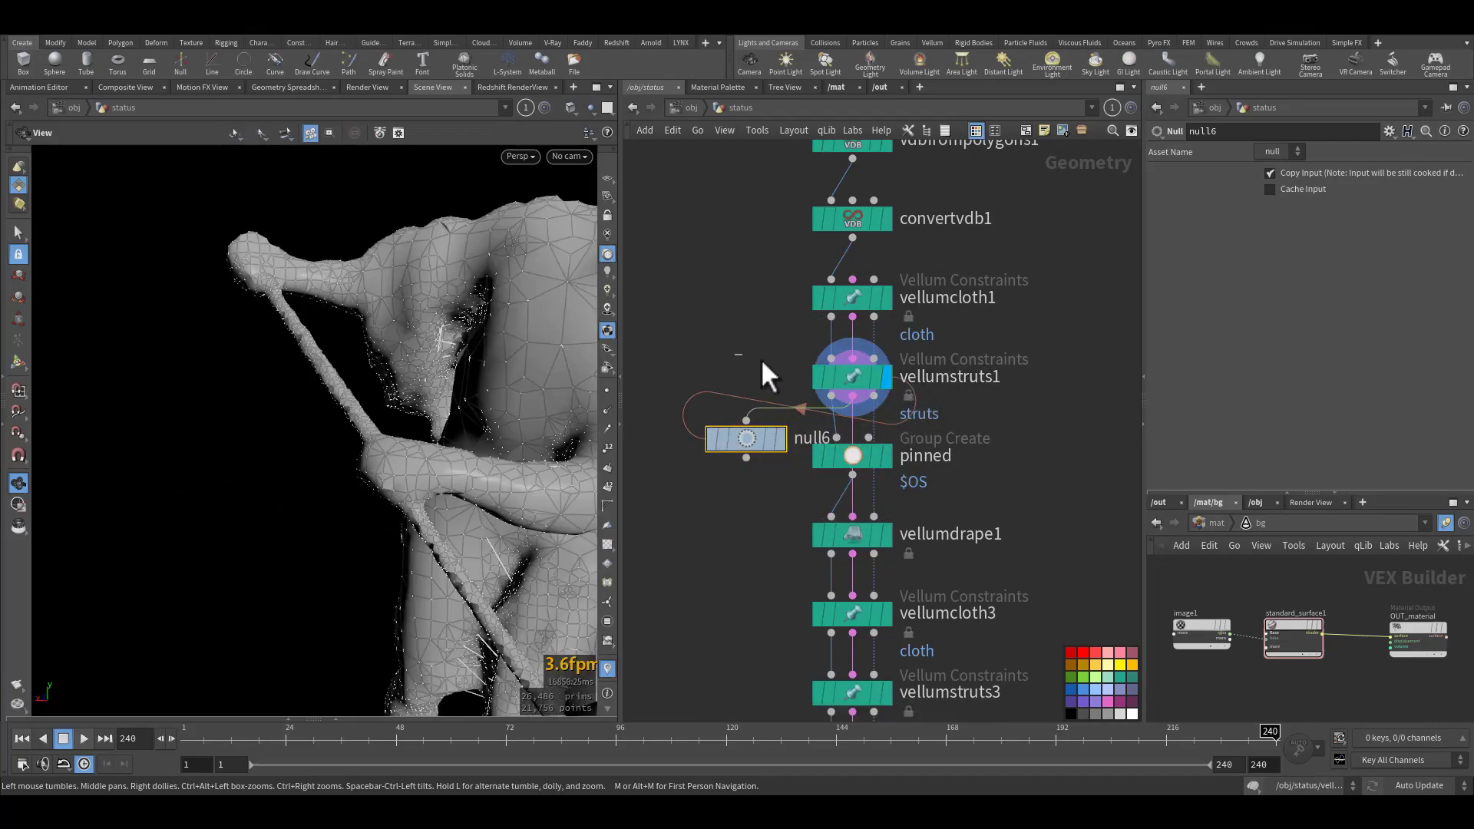
click(844, 376)
scroll(1246, 302, up, 5)
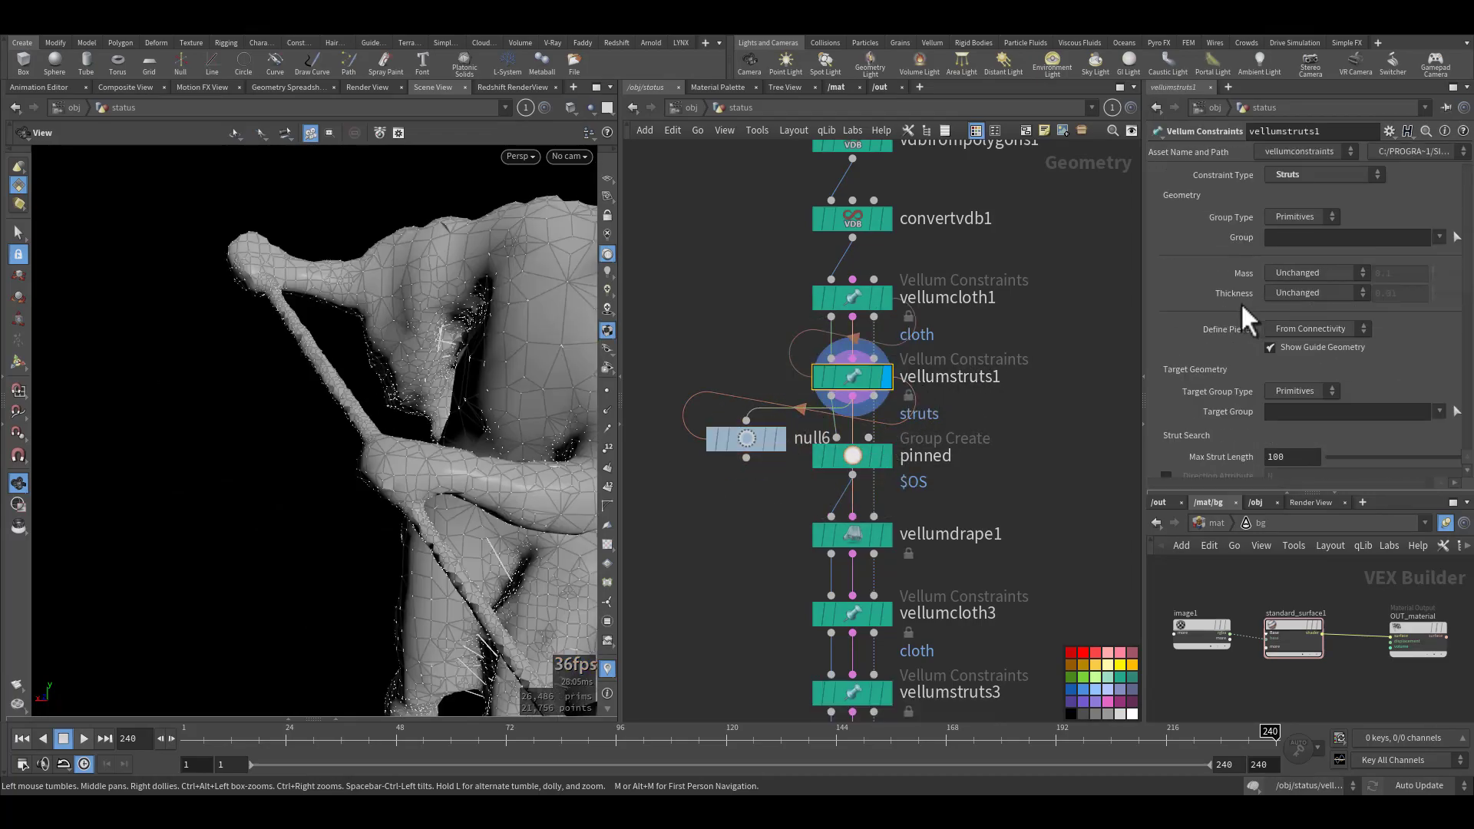
scroll(1225, 324, down, 3)
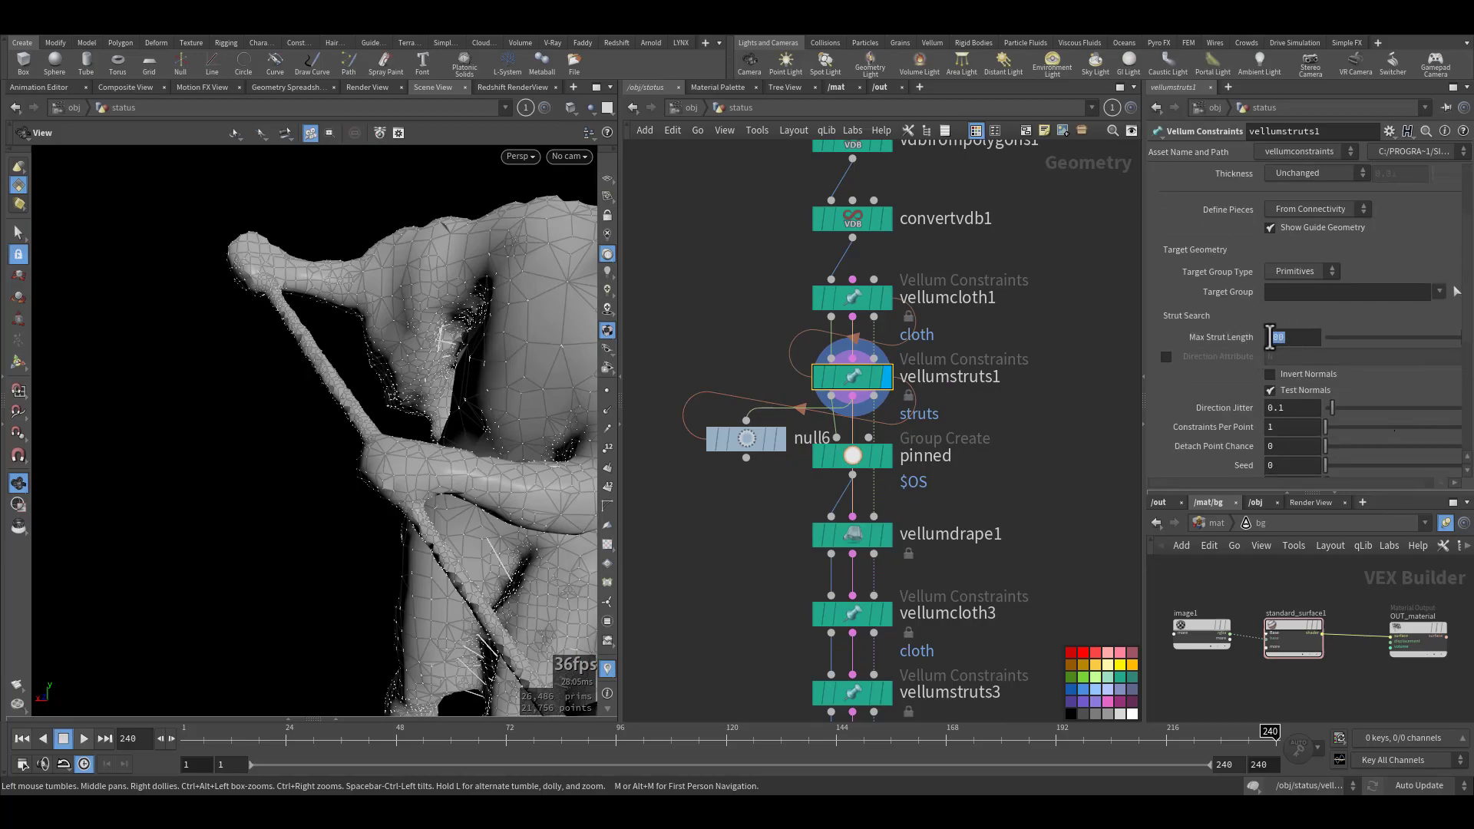
scroll(1198, 415, down, 1)
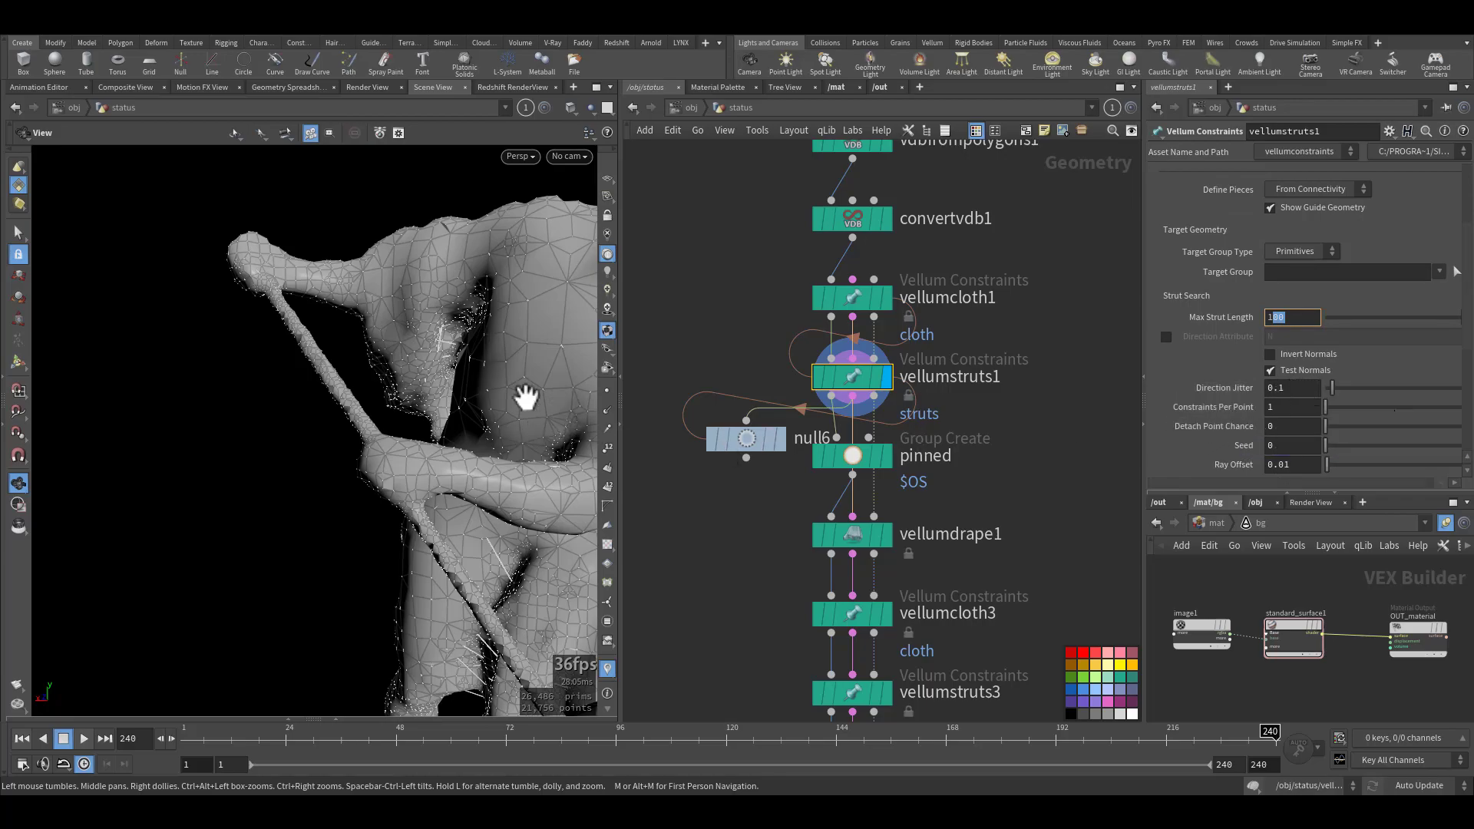
scroll(1215, 423, down, 6)
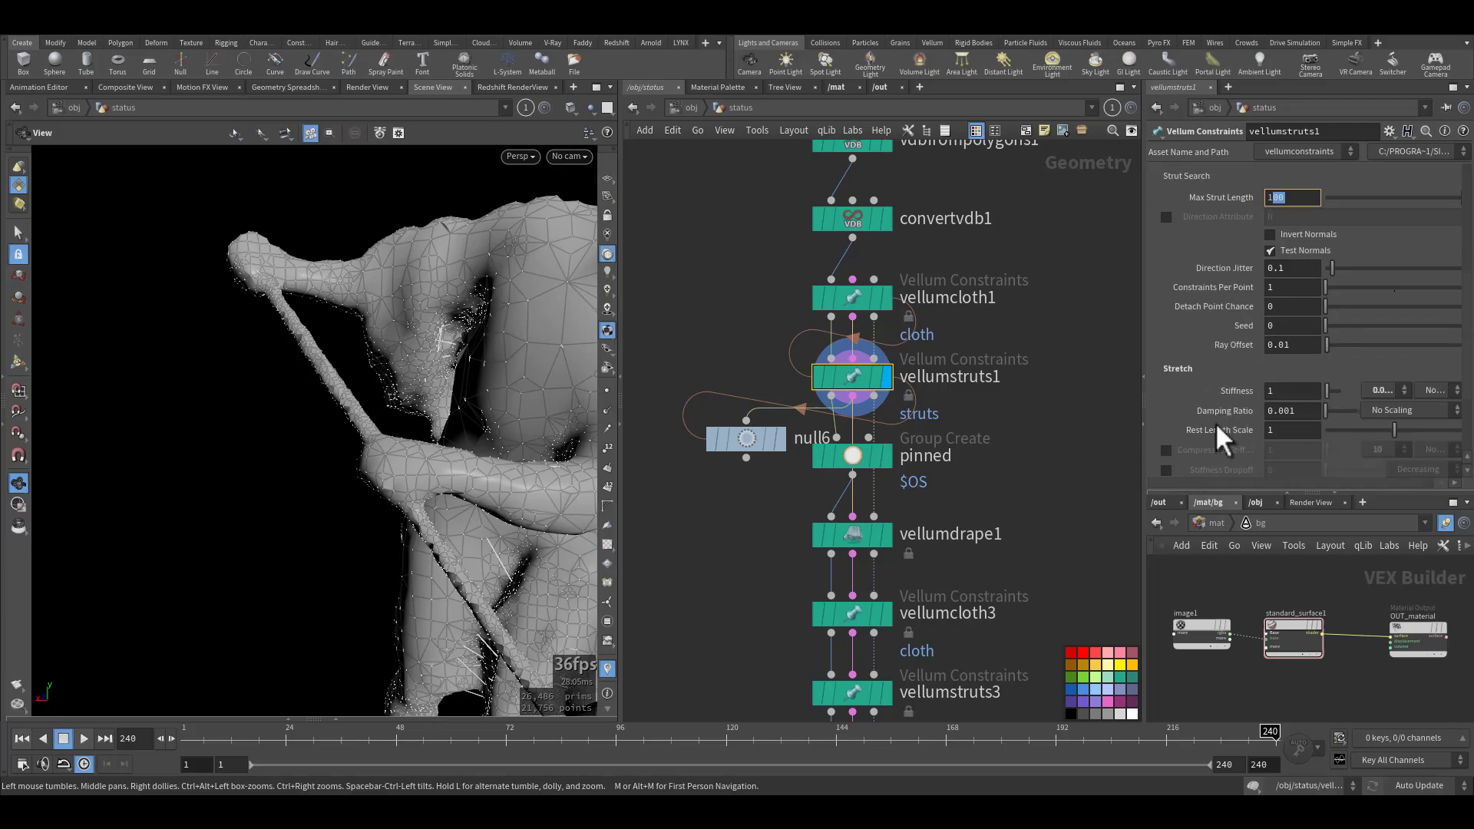
- Examine vellumstruts1's available stretch stiffness multipliers and its stretch output group name
click(1386, 390)
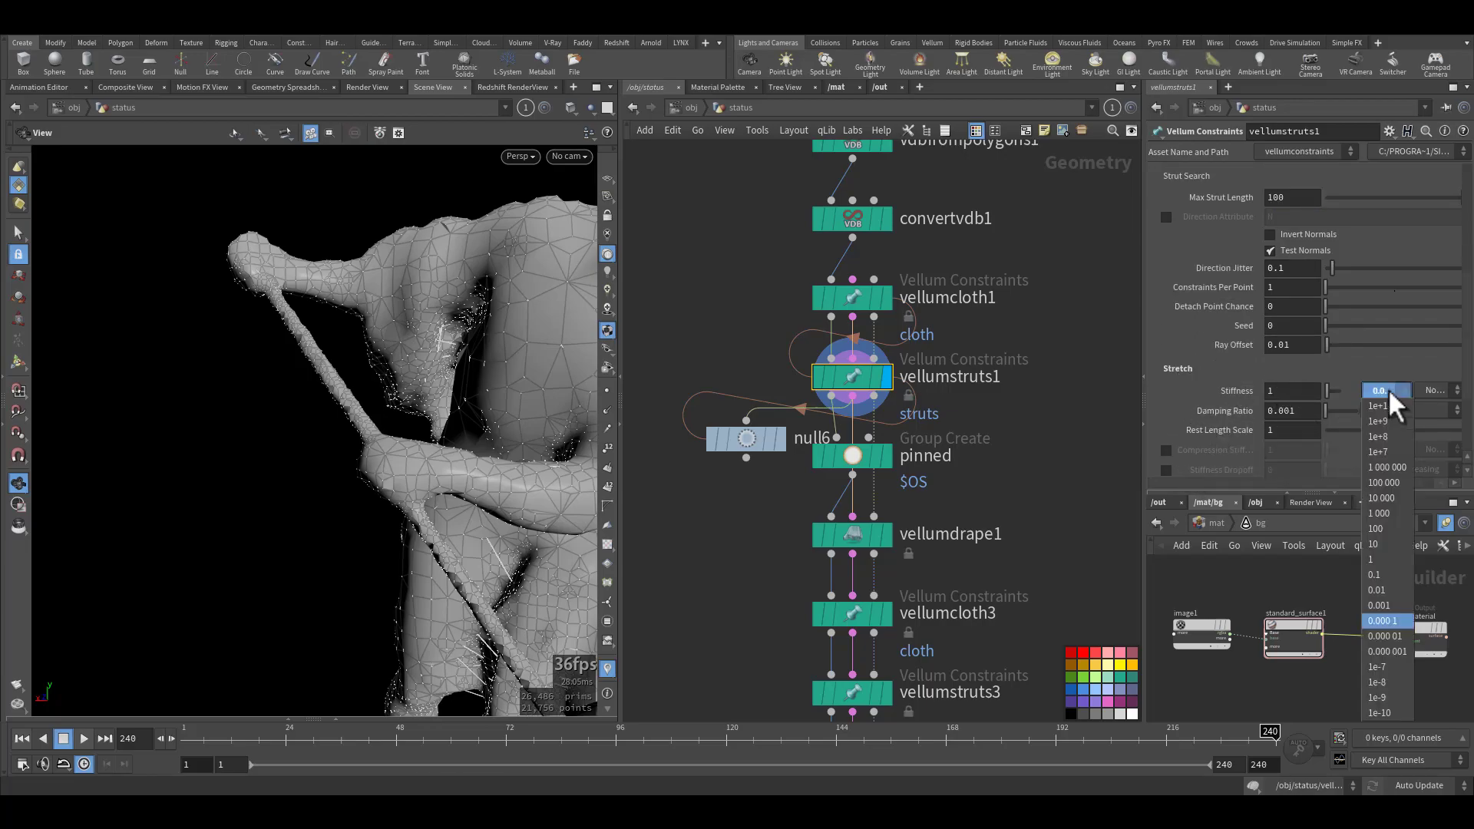
click(1072, 468)
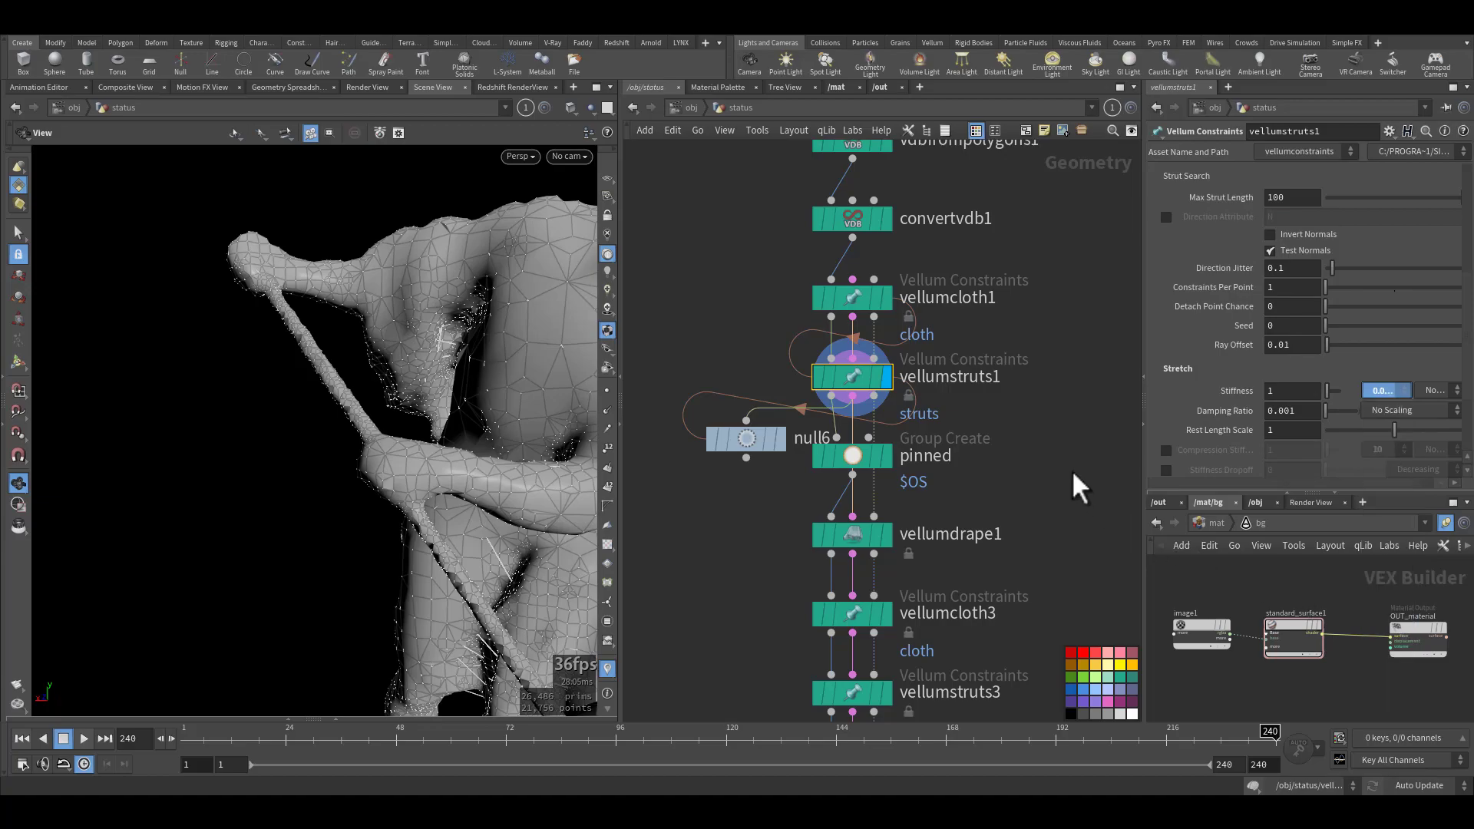
scroll(1223, 413, down, 3)
scroll(1217, 426, down, 2)
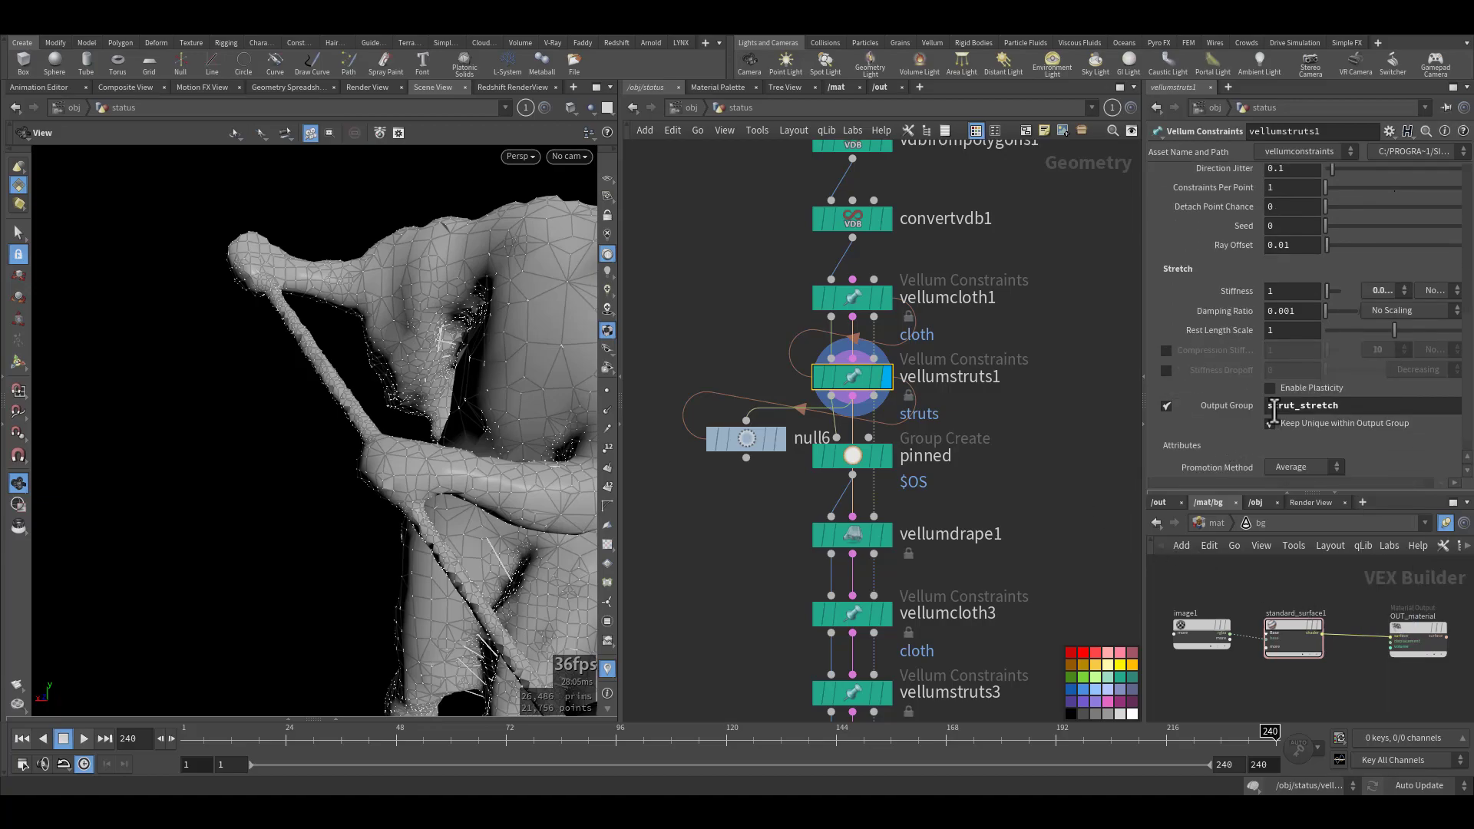
drag(1348, 407, 1271, 409)
scroll(1218, 400, down, 1)
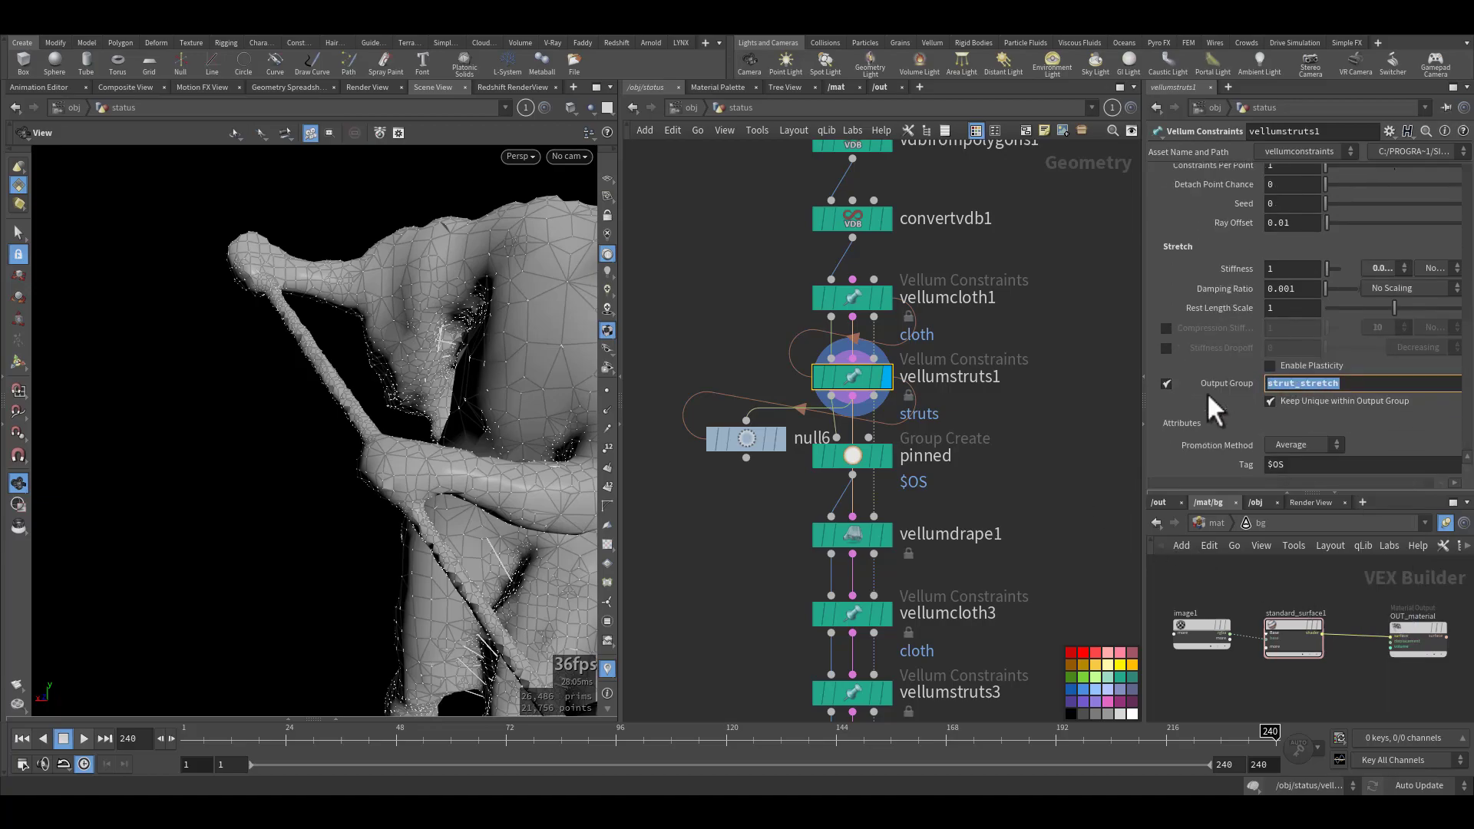
- Display and select the pinned Group Create node
middle_drag(1024, 489, 1078, 428)
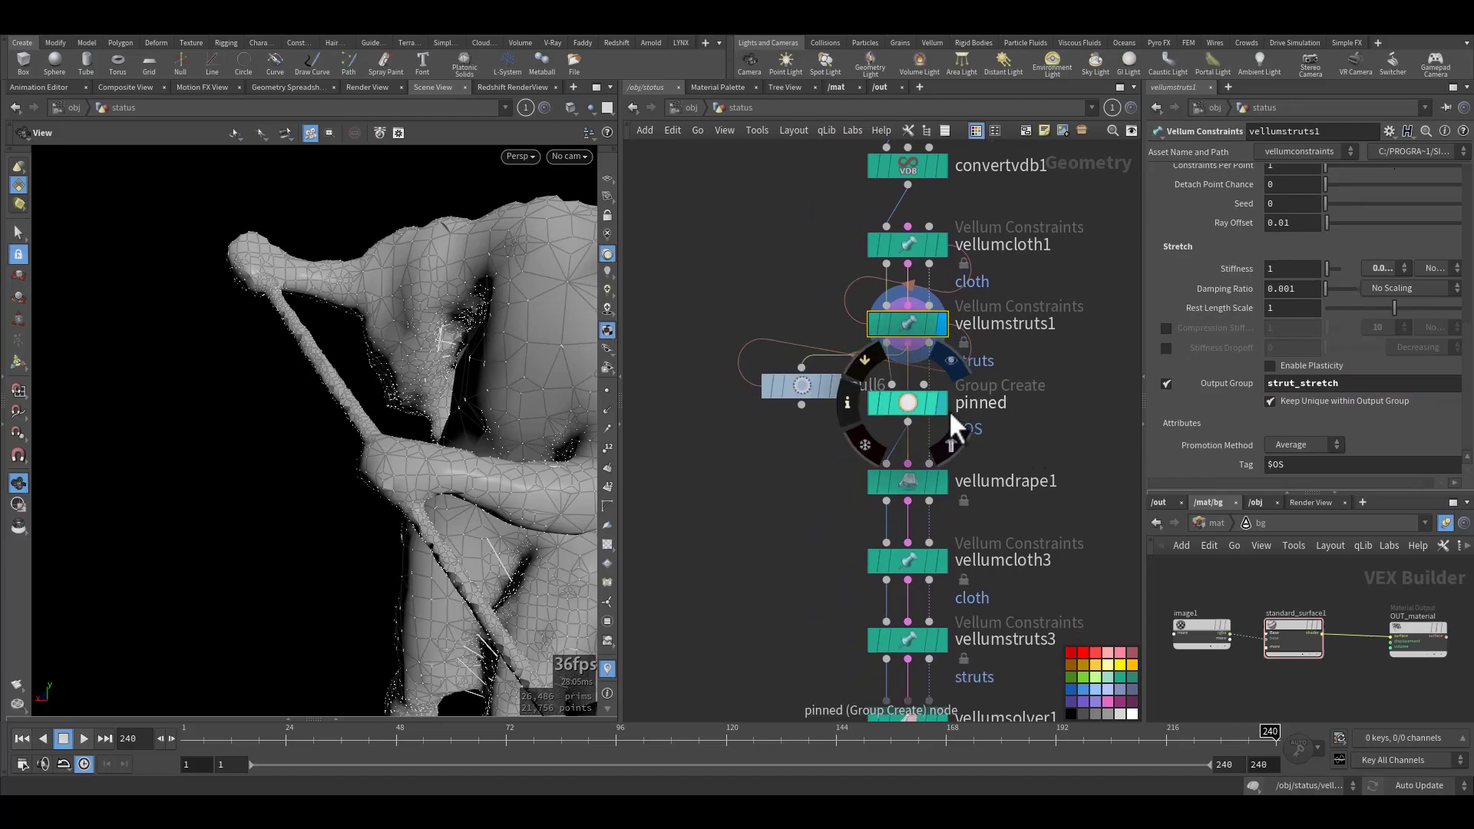
click(944, 406)
click(909, 407)
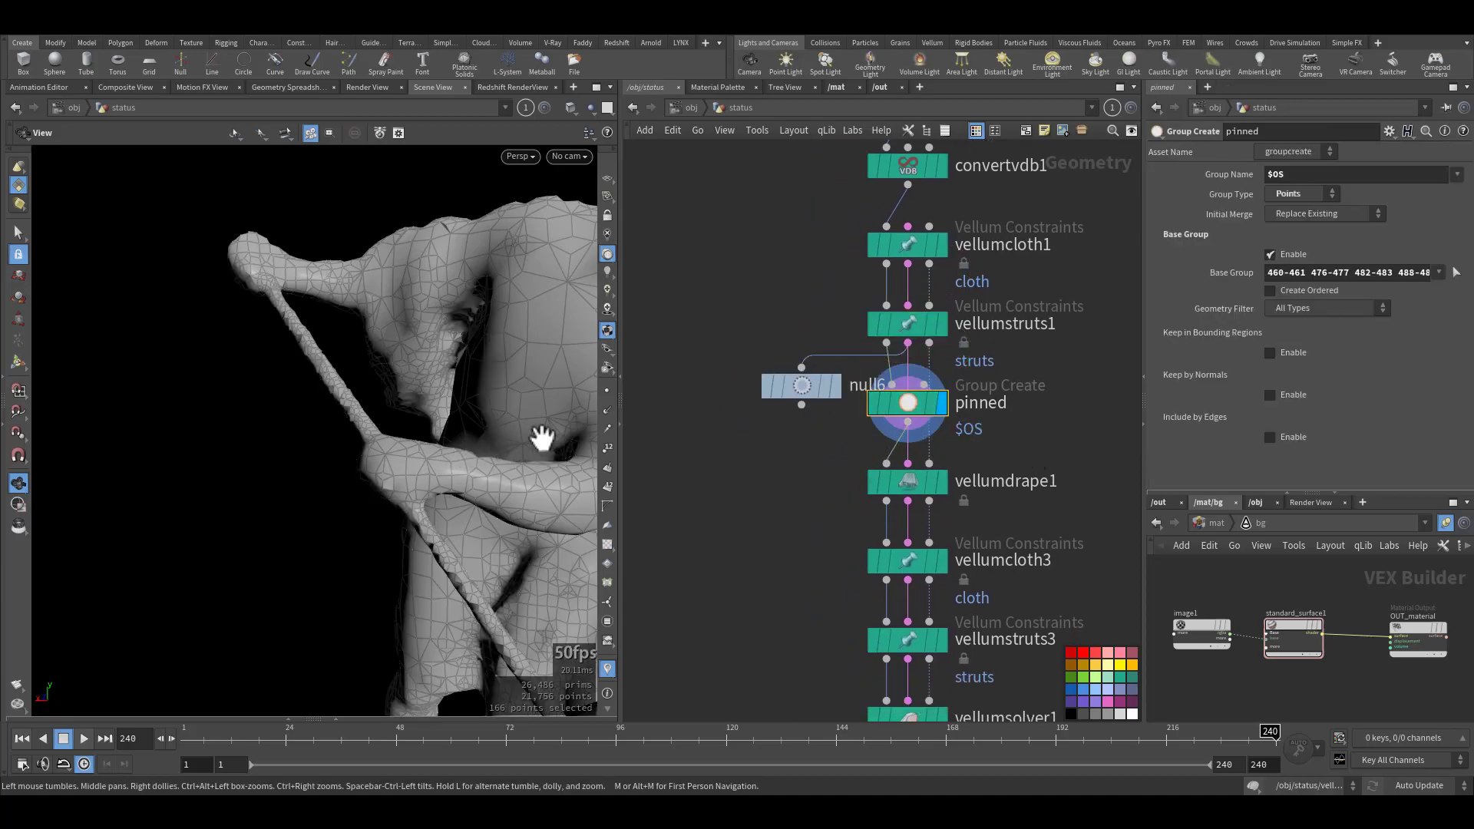
- Inspect the pinned points on the underside of the statue's base and return to a view of the whole statue
scroll(543, 435, down, 3)
mouse_move(400, 538)
mouse_down()
mouse_move(446, 453)
mouse_move(461, 471)
mouse_move(349, 476)
mouse_move(428, 484)
mouse_up()
middle_drag(428, 483, 436, 469)
right_drag(372, 486, 517, 424)
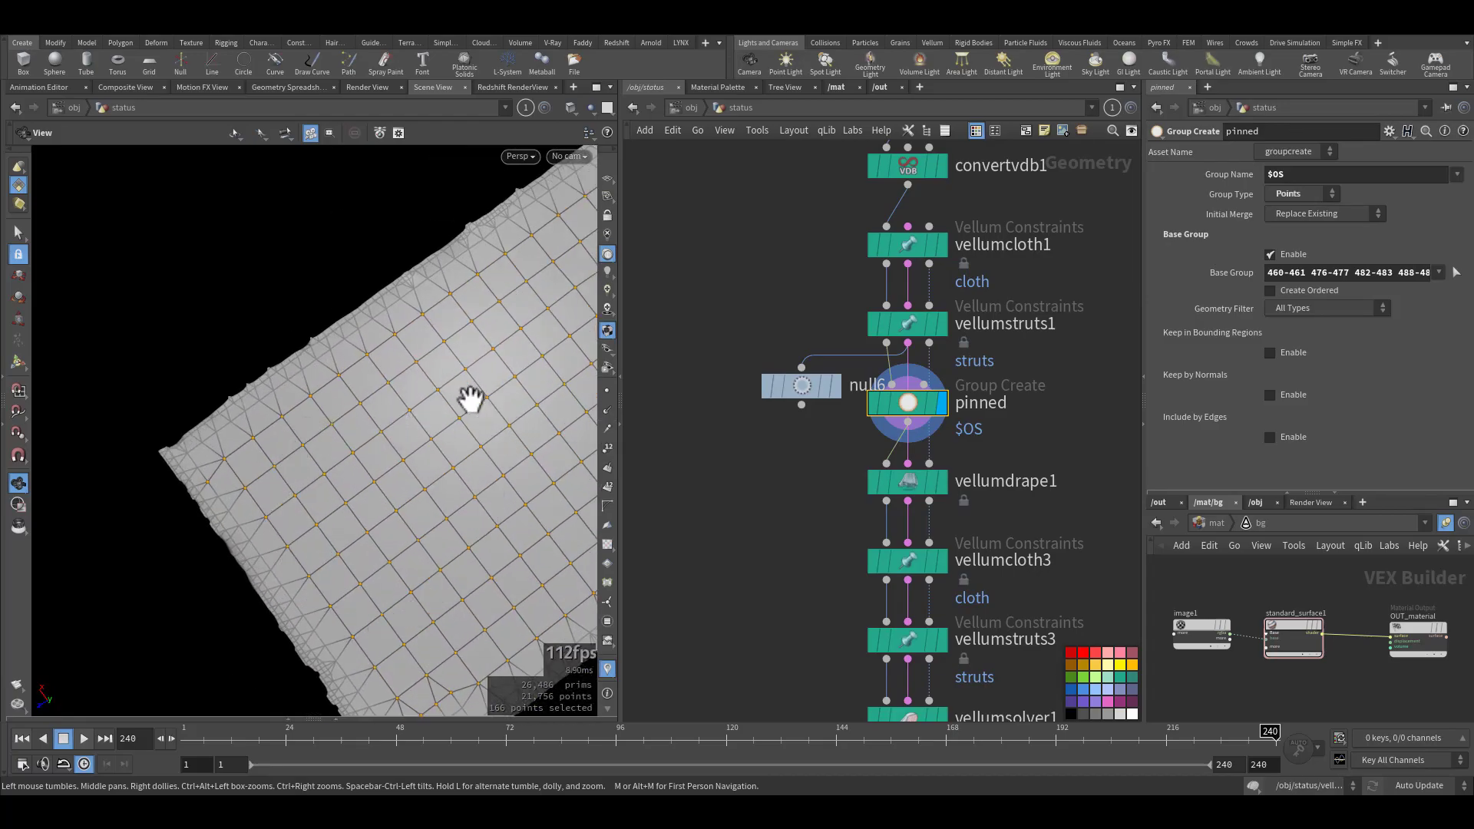
mouse_move(450, 391)
mouse_down()
mouse_move(412, 536)
mouse_move(398, 424)
mouse_move(296, 516)
mouse_move(365, 527)
mouse_up()
scroll(407, 495, up, 3)
scroll(407, 495, down, 5)
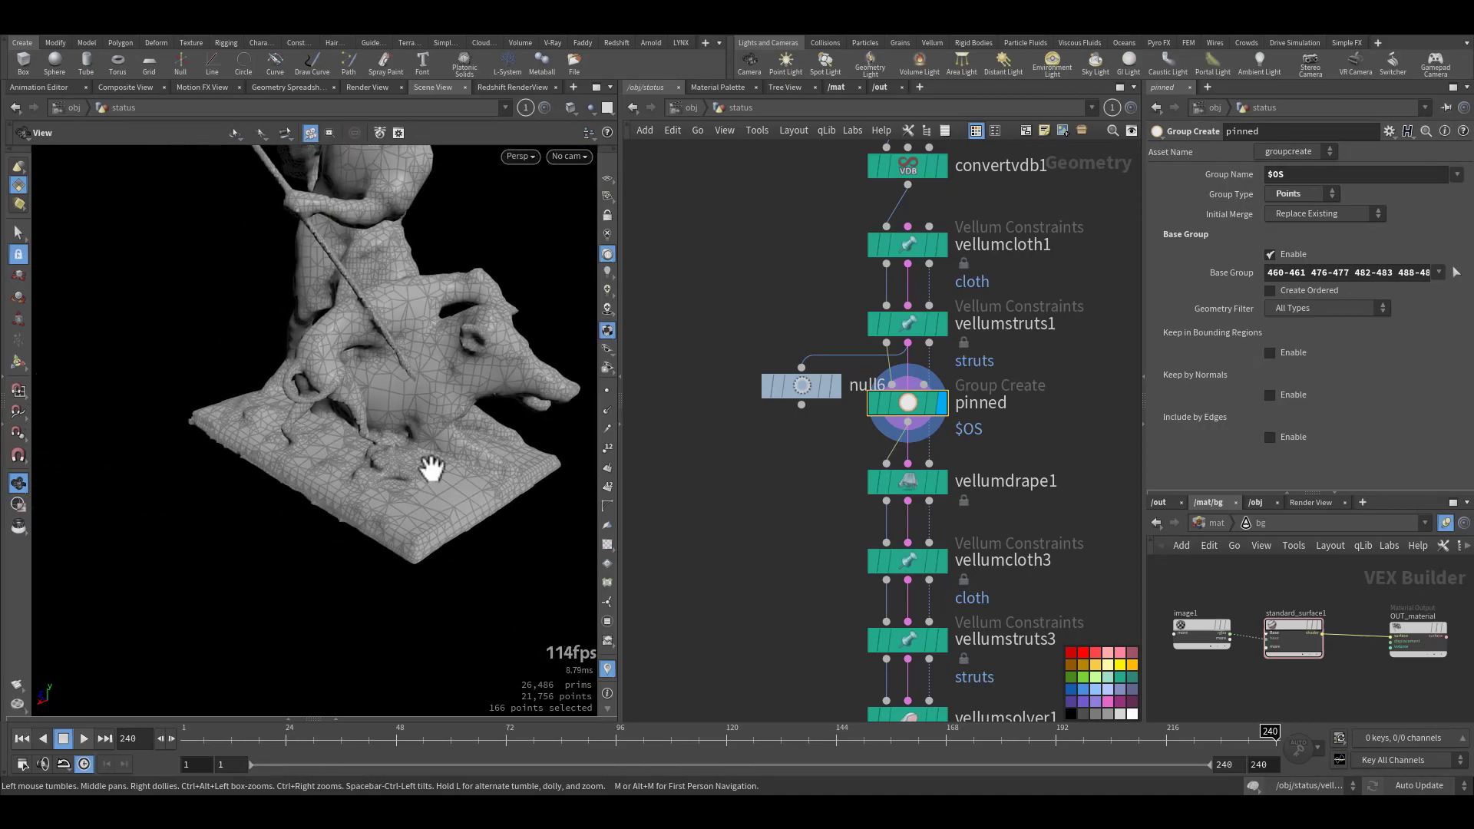
drag(428, 460, 460, 454)
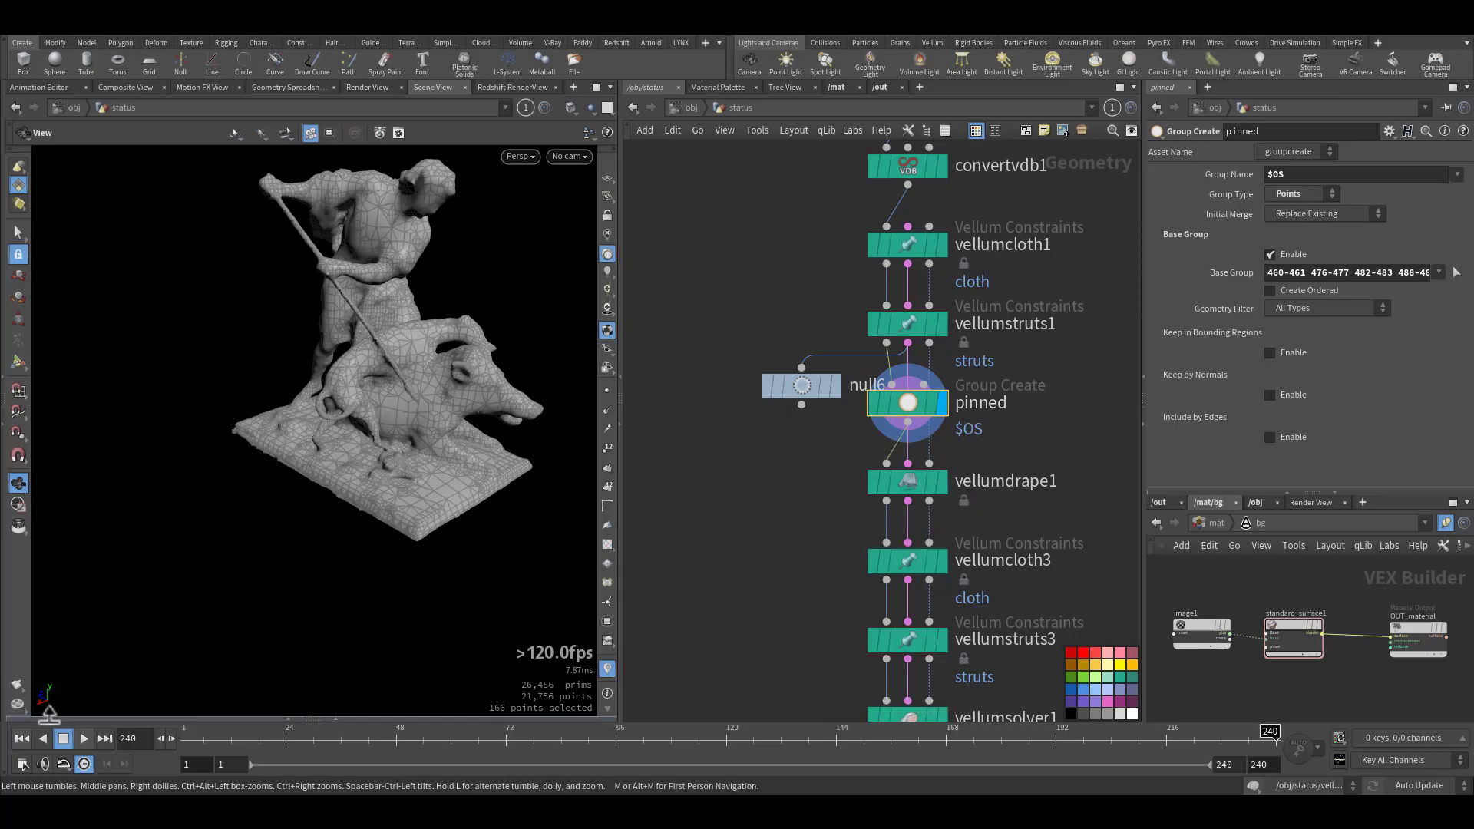
- Rewind the timeline to frame 1 and make vellumdrape1 the displayed and selected node, interrupting its cook
click(22, 739)
middle_drag(856, 503, 826, 444)
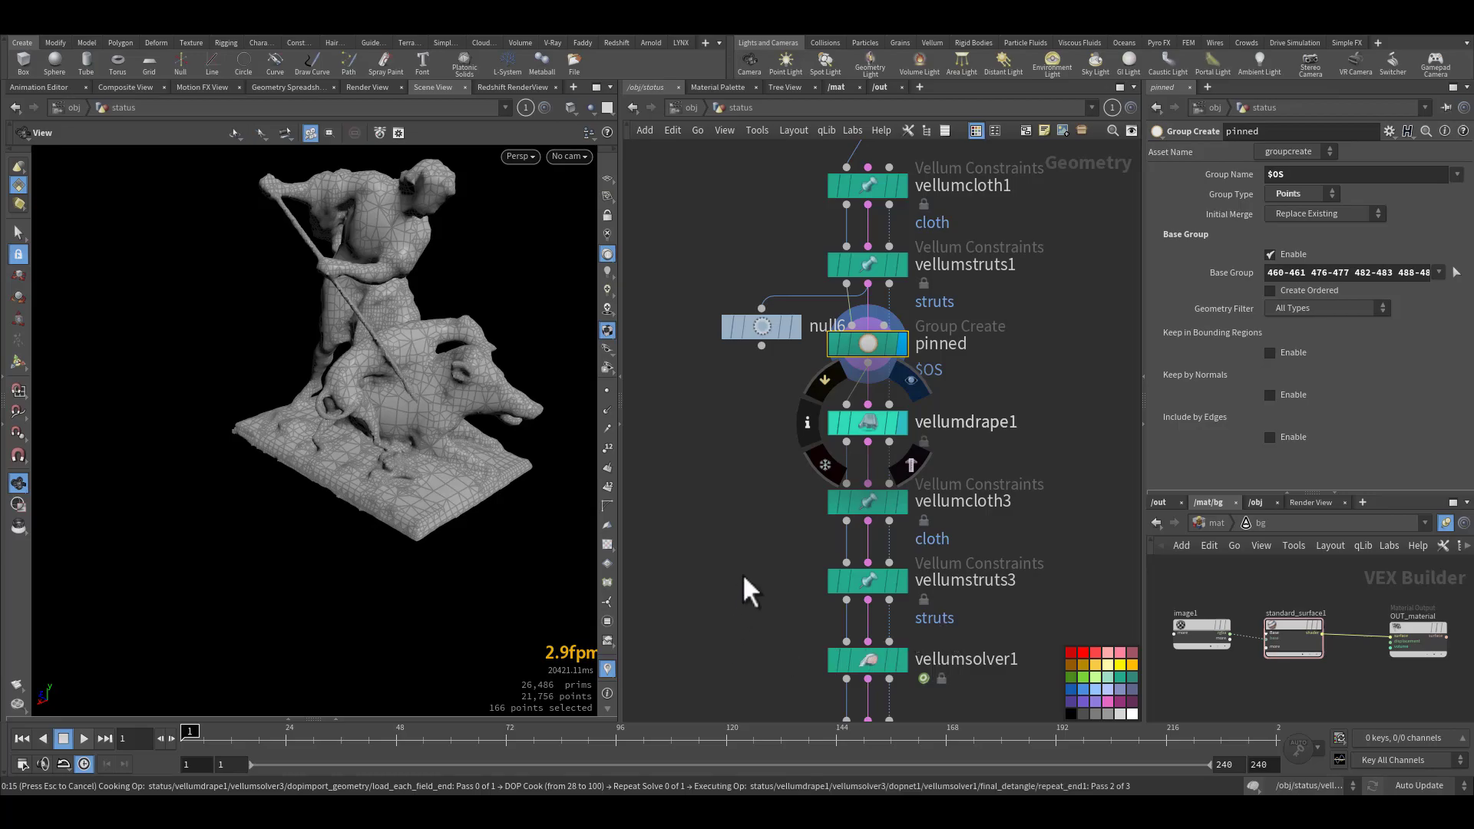
key(Escape)
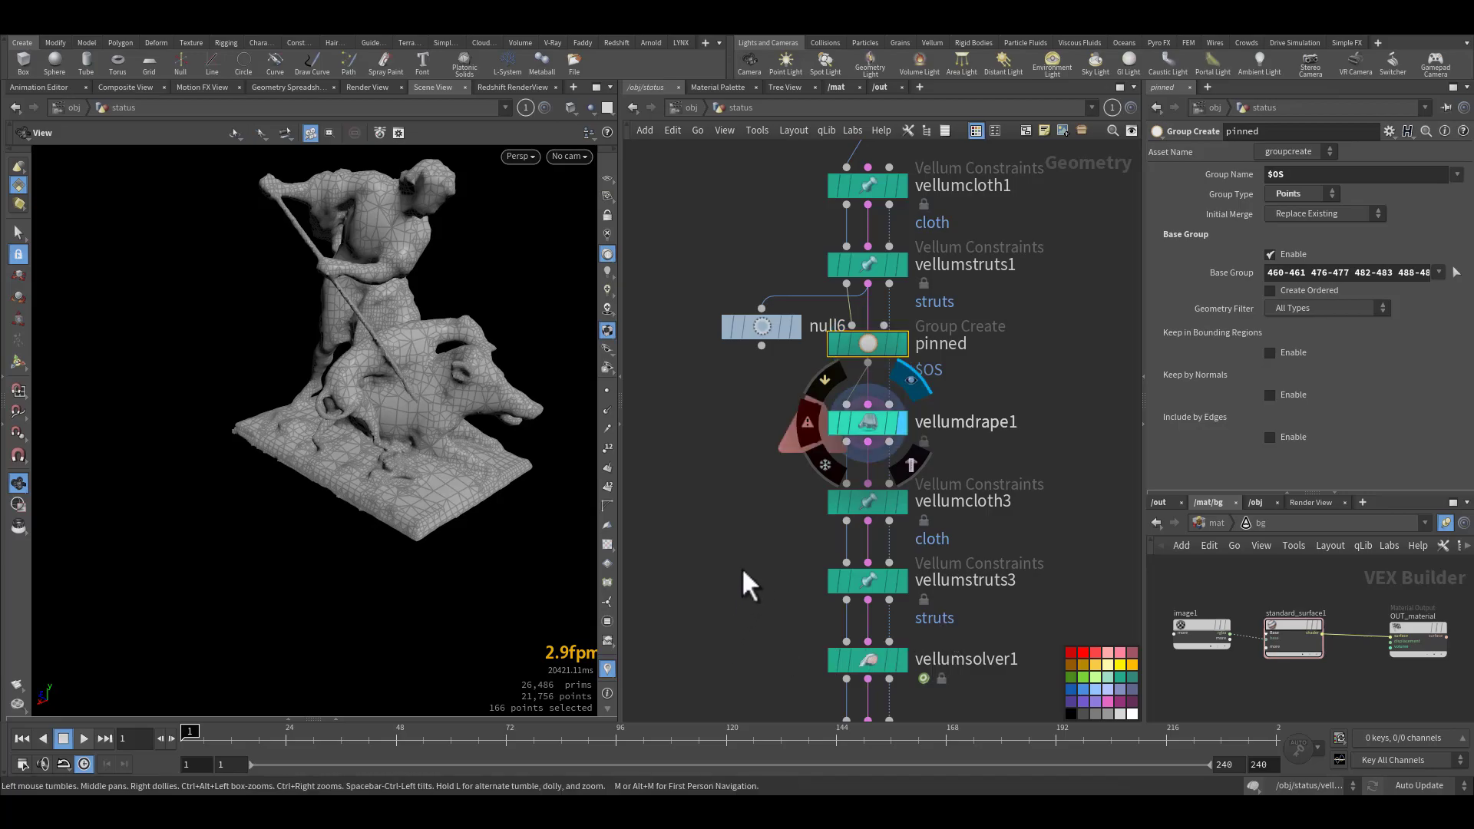
drag(905, 450, 903, 453)
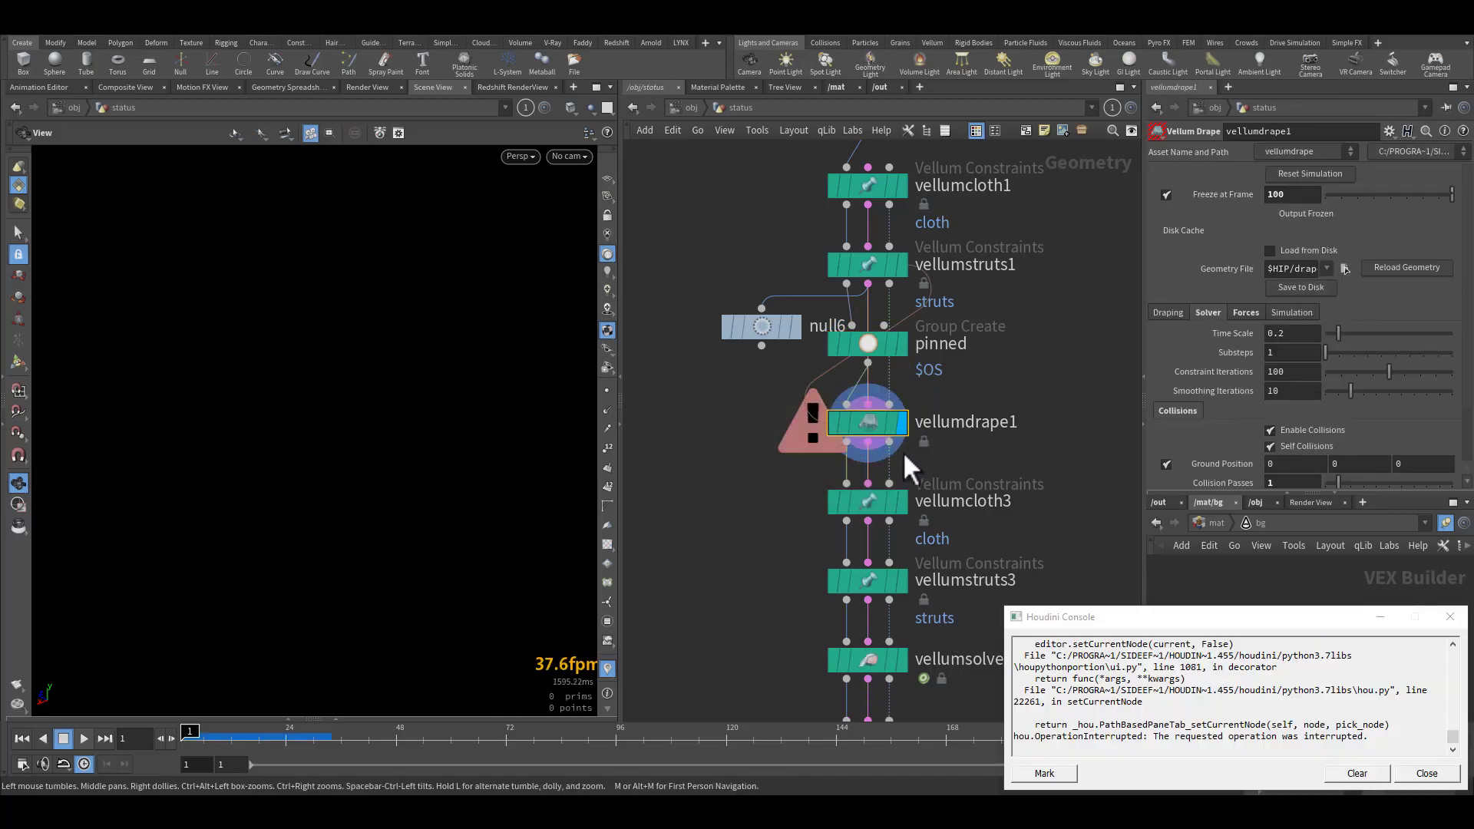
- Turn off vellumdrape1's Freeze at Frame option and close the Houdini Console
click(1165, 194)
middle_drag(1027, 320, 1004, 339)
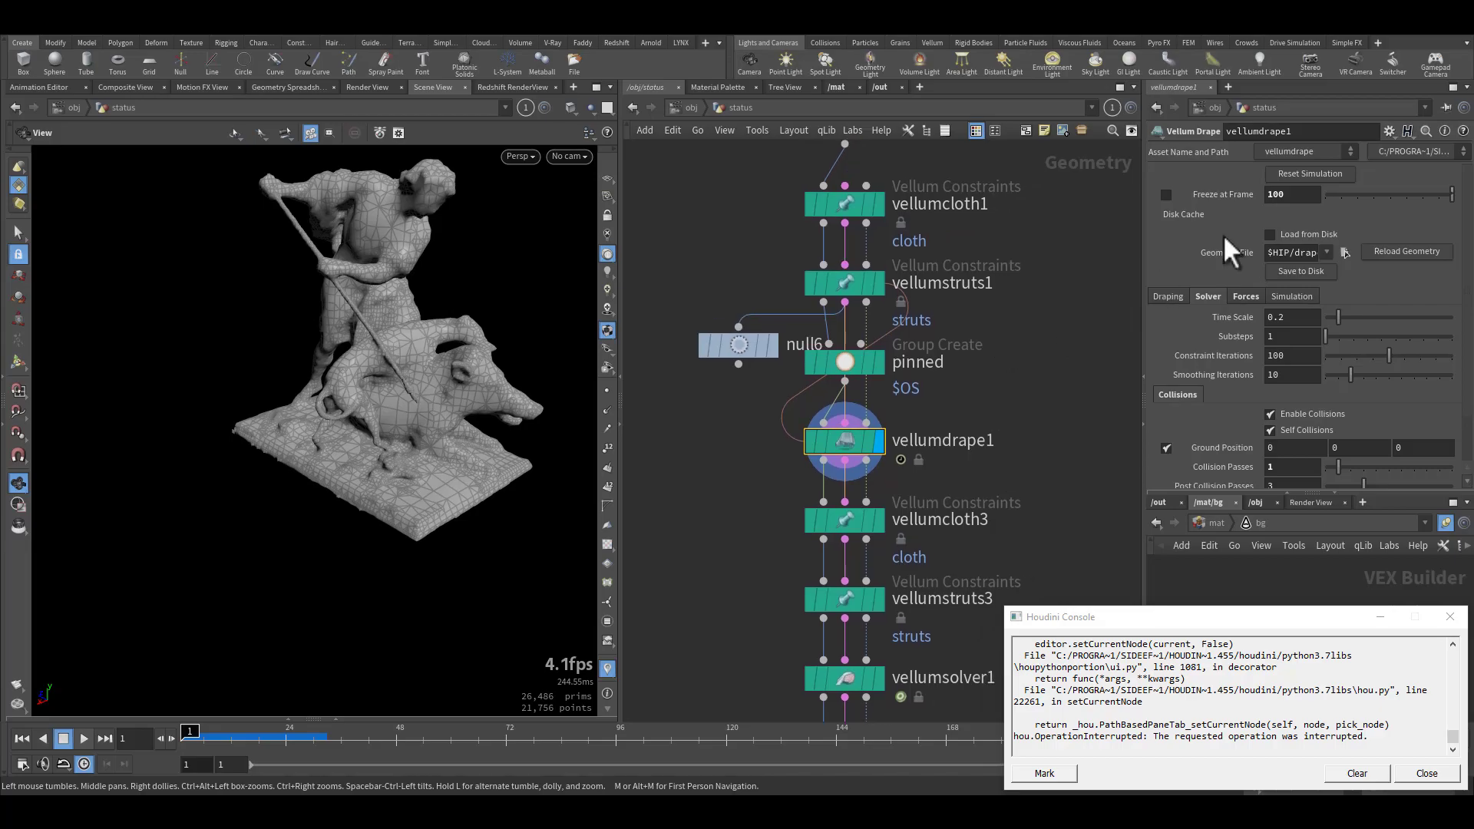
double_click(1270, 194)
click(1449, 616)
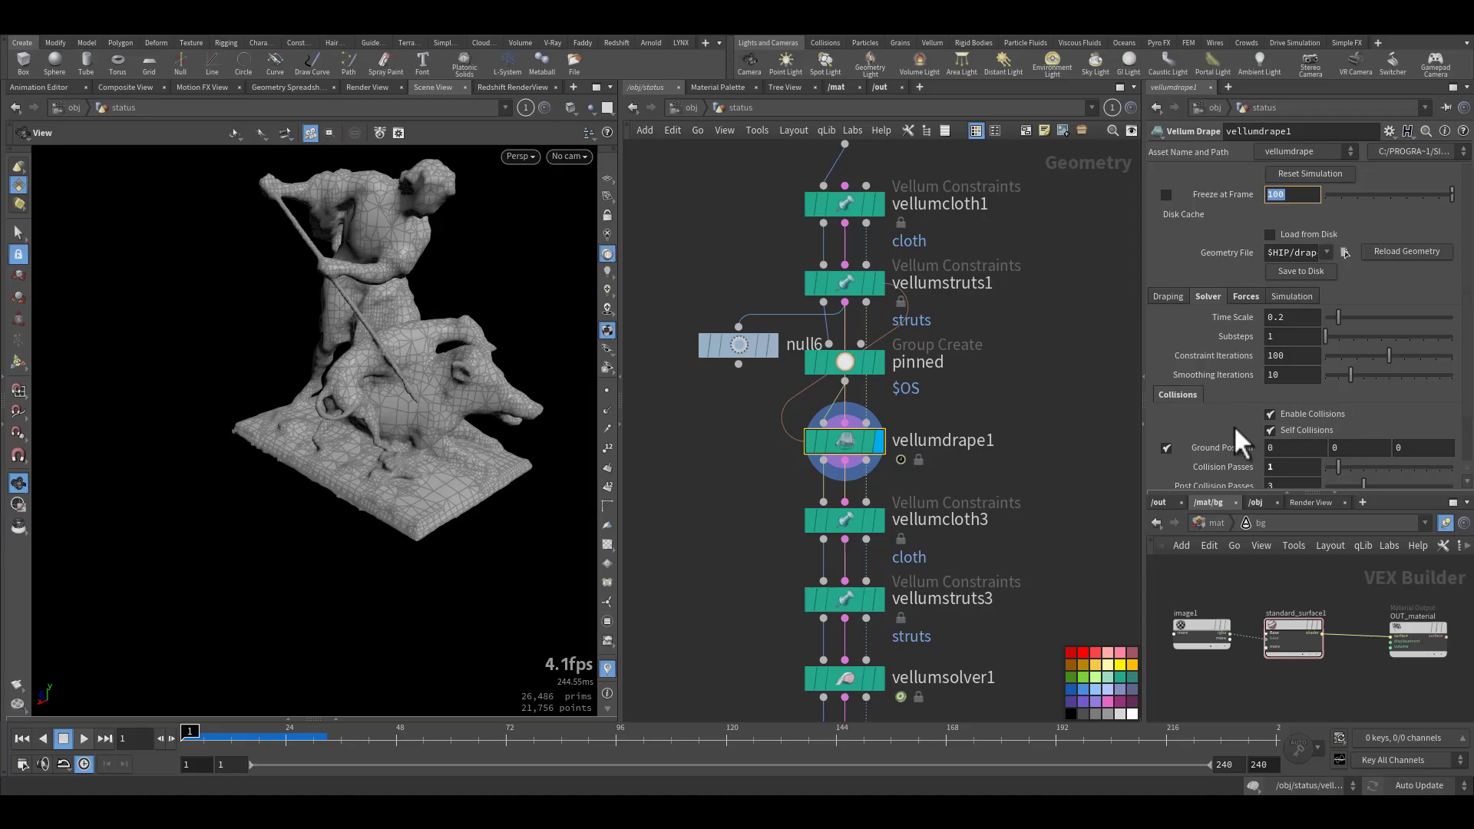
- Review vellumdrape1's Solver, Forces and Draping settings, including gravity and velocity damping
scroll(1232, 425, down, 2)
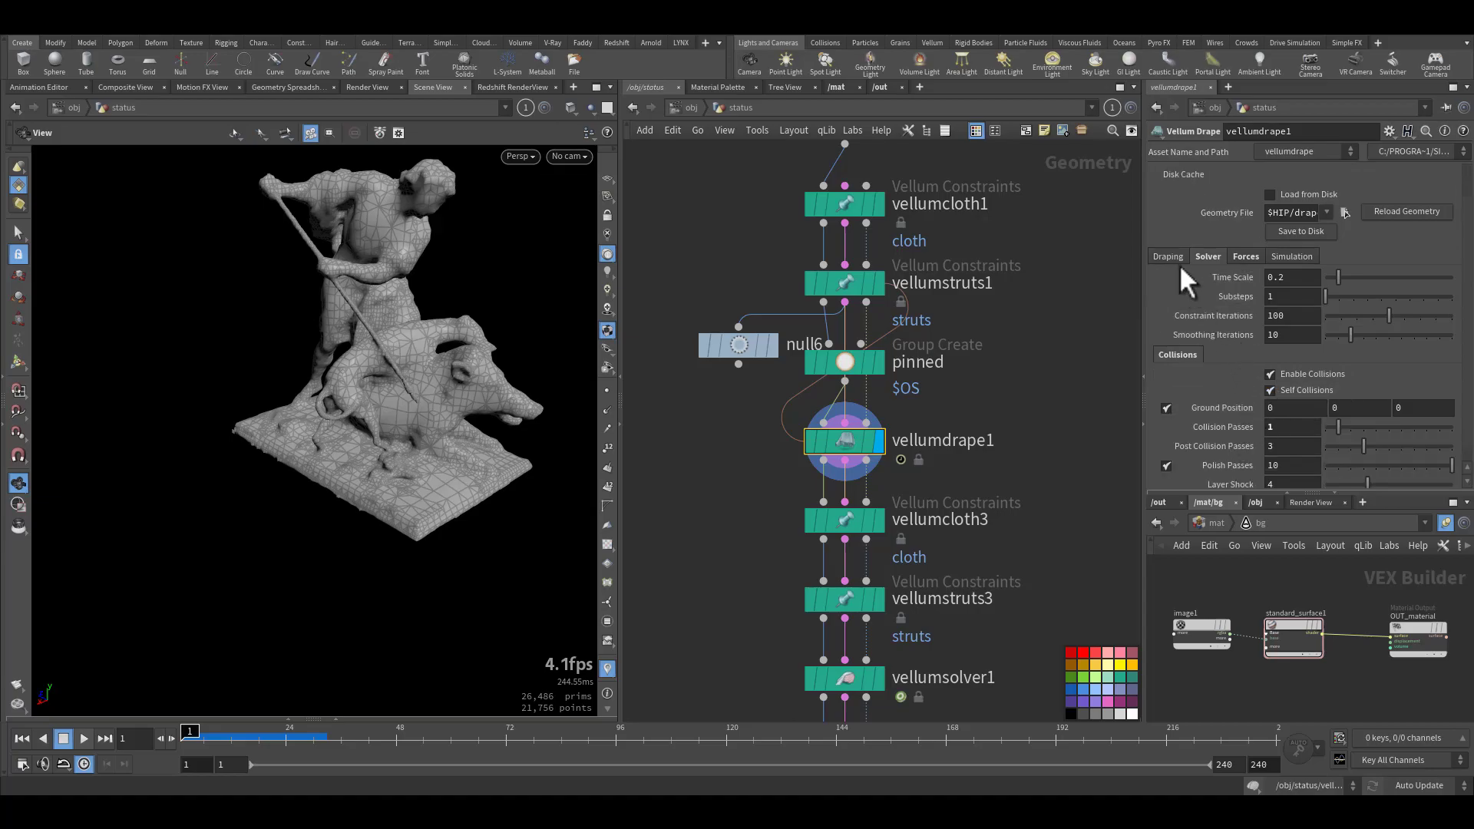
click(1240, 258)
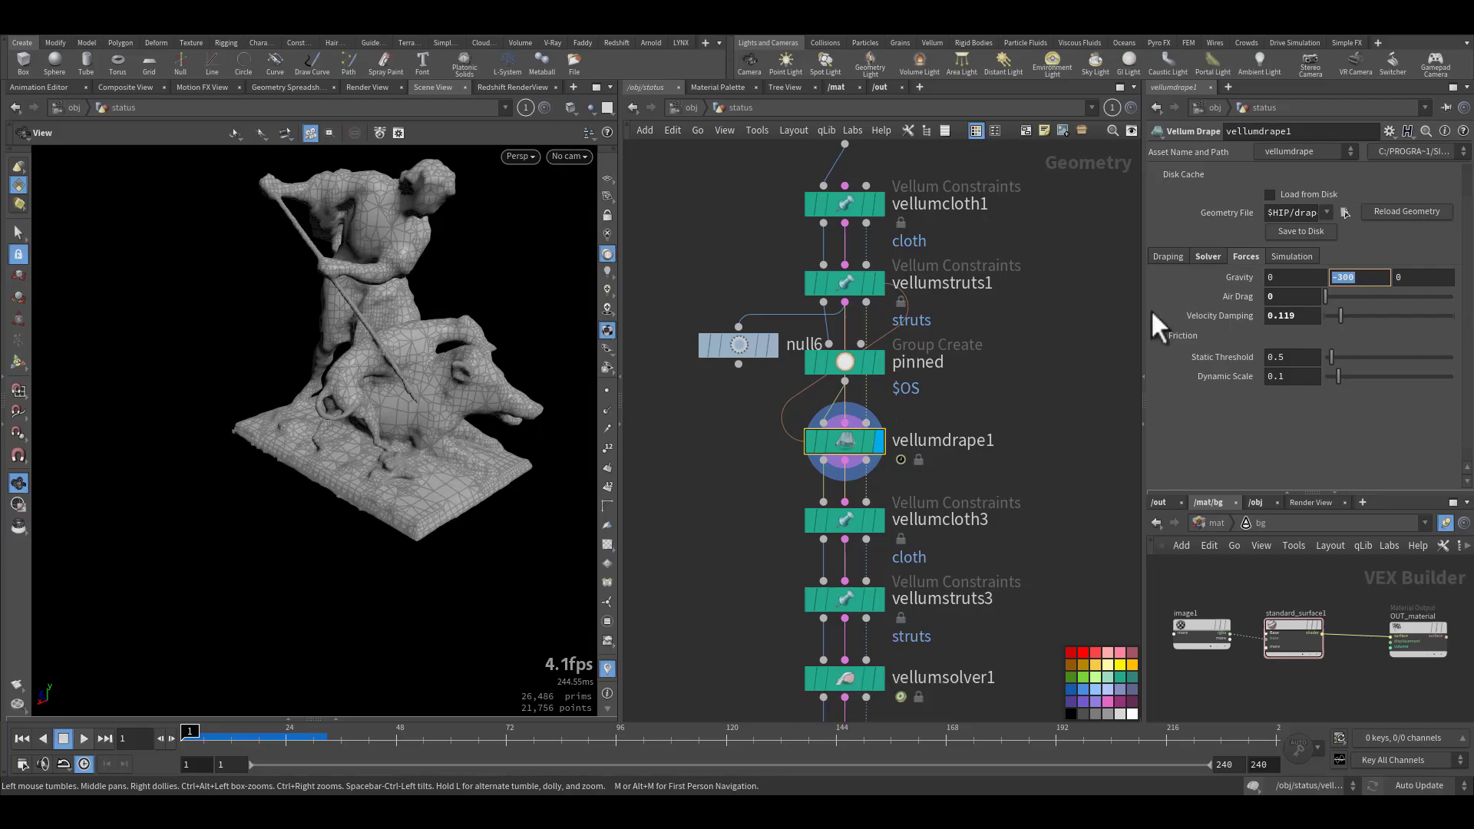
drag(1278, 319, 1296, 320)
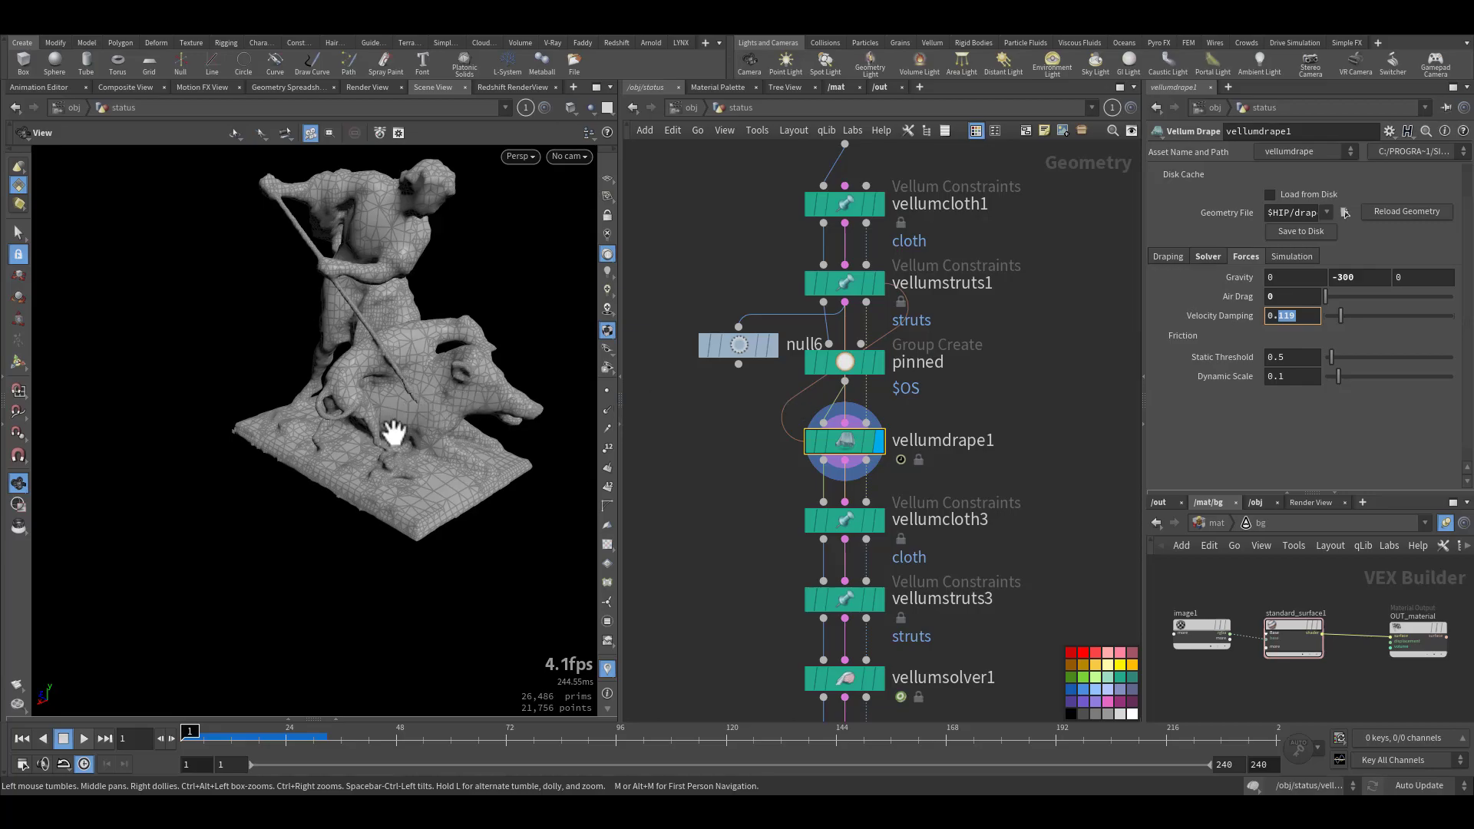
click(1169, 256)
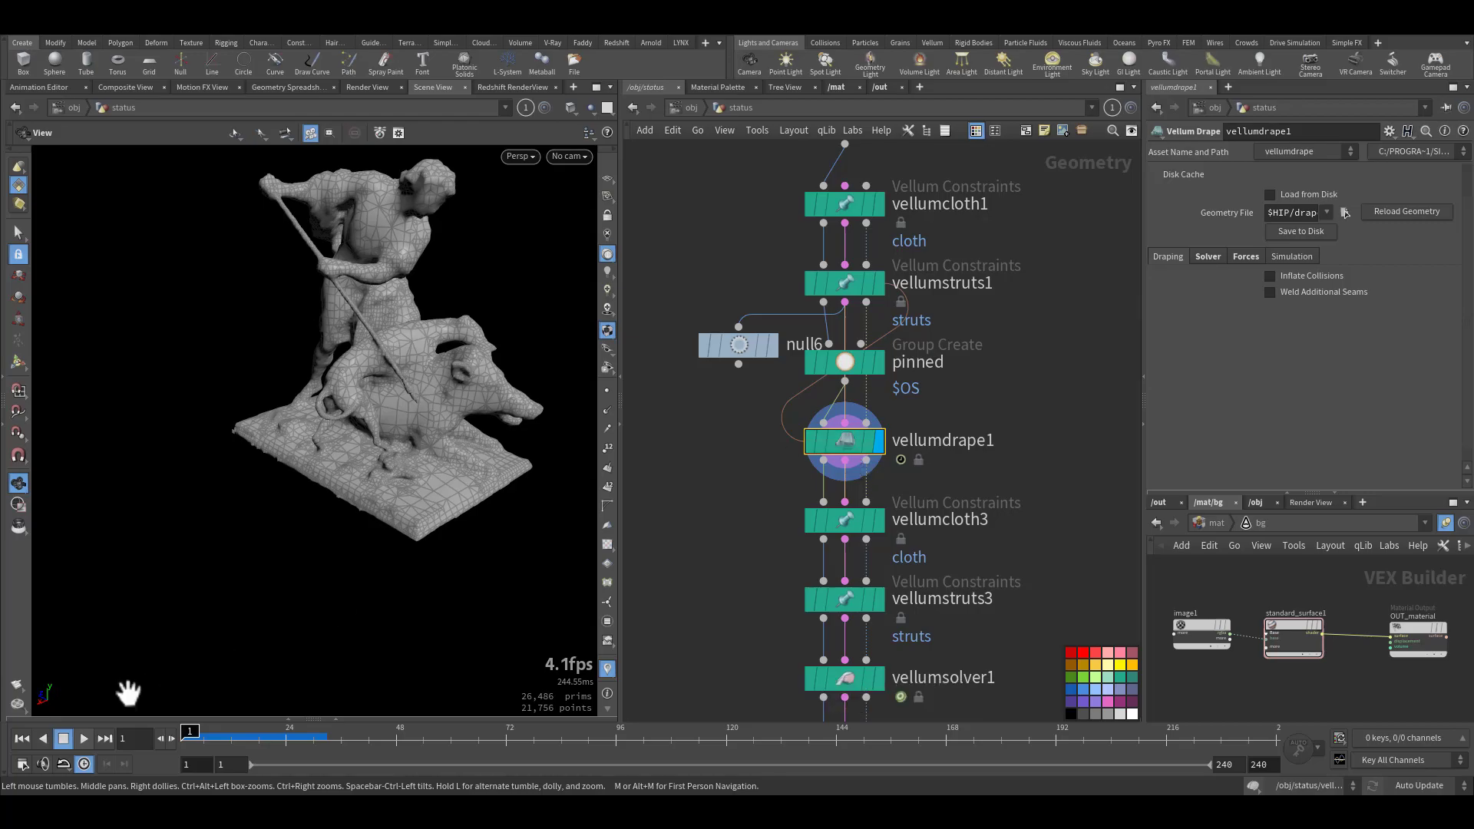
- Play the vellumdrape1 simulation from frame 1 and stop it at frame 107
click(84, 739)
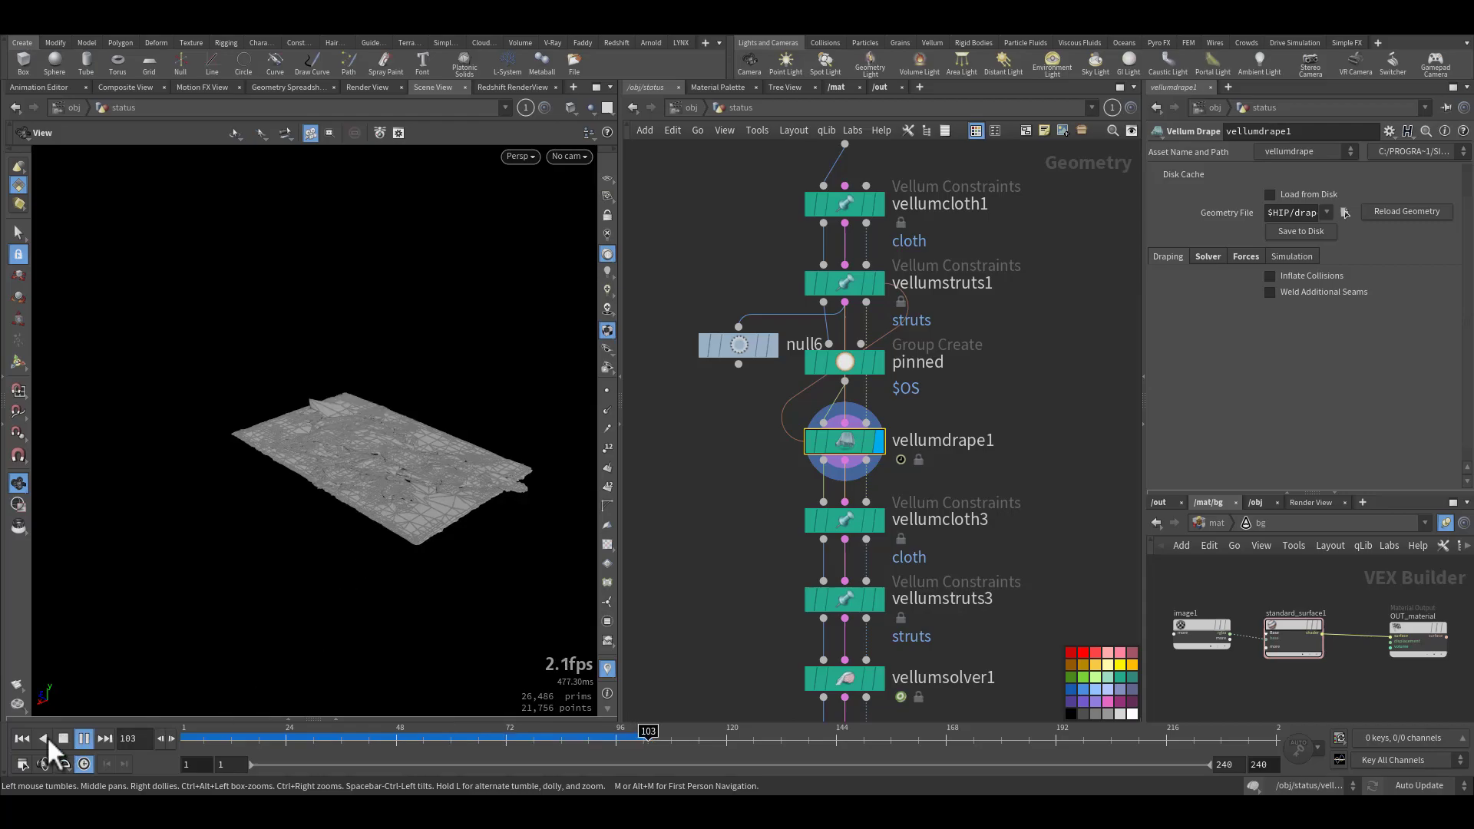
click(85, 737)
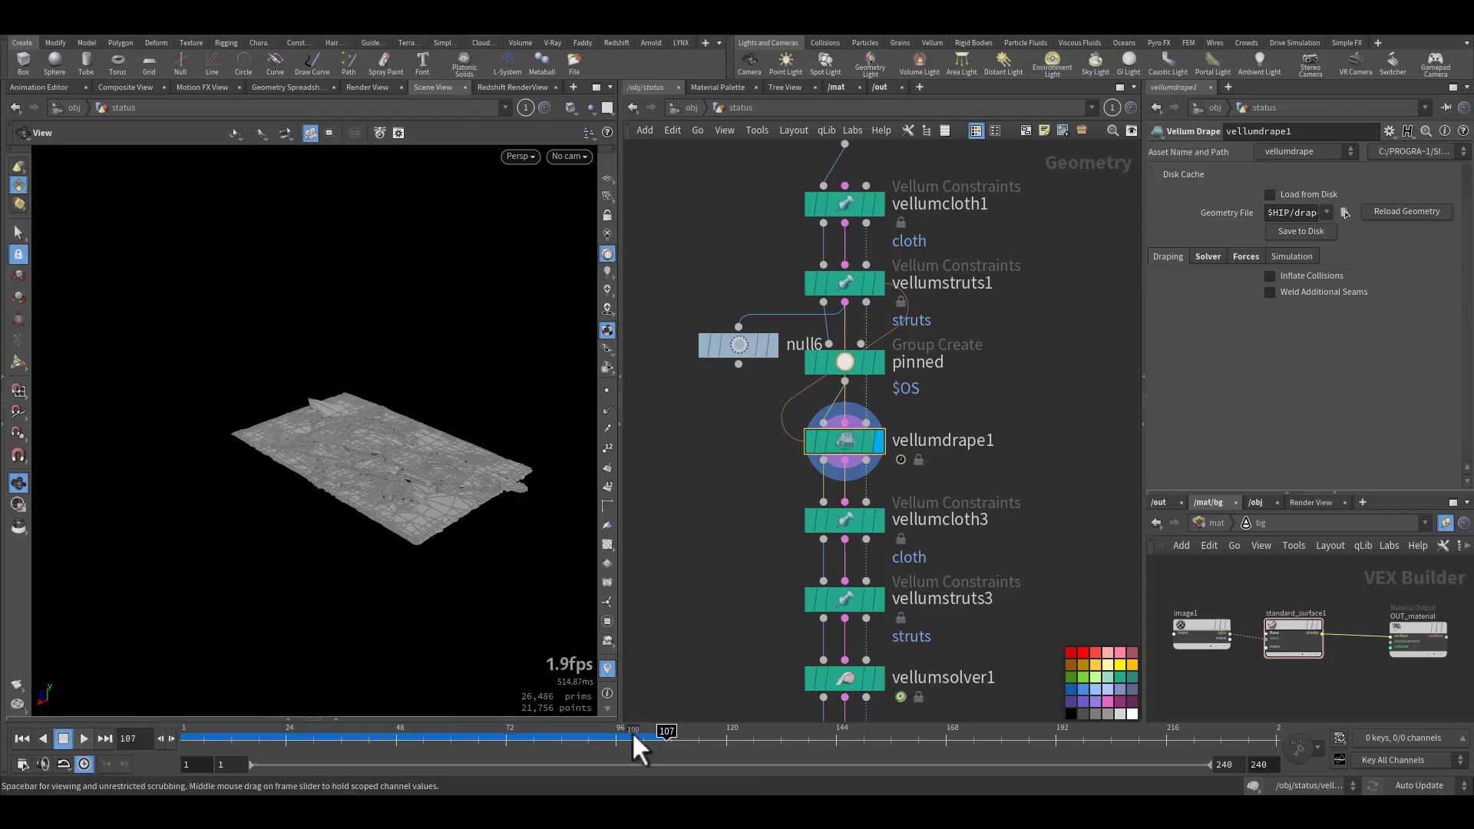
- Scrub the timeline back to frame 91, enable vellumdrape1's Freeze at Frame at 100, and return to frame 1
drag(662, 732, 592, 741)
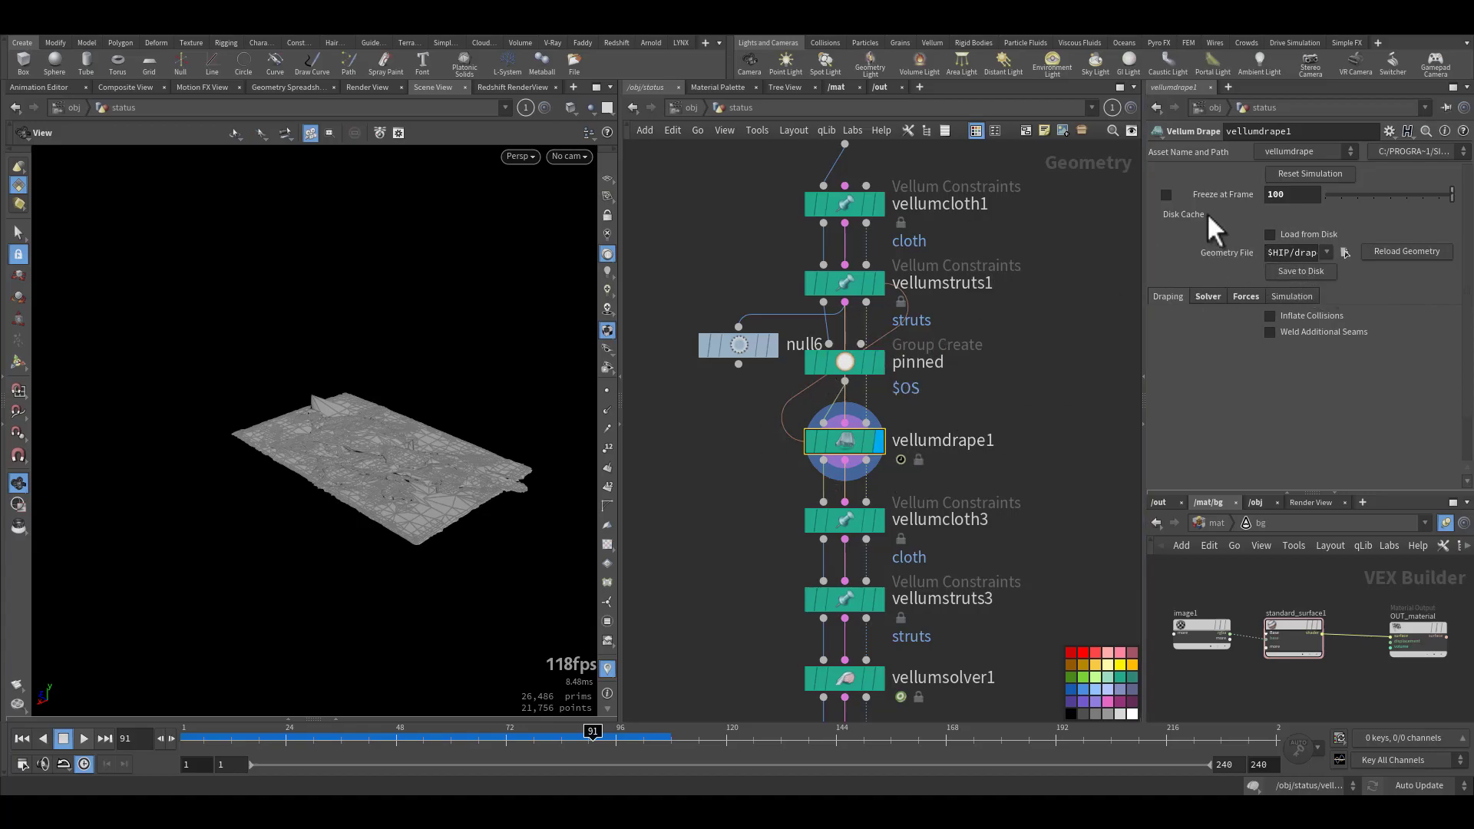
click(1166, 194)
scroll(998, 453, down, 3)
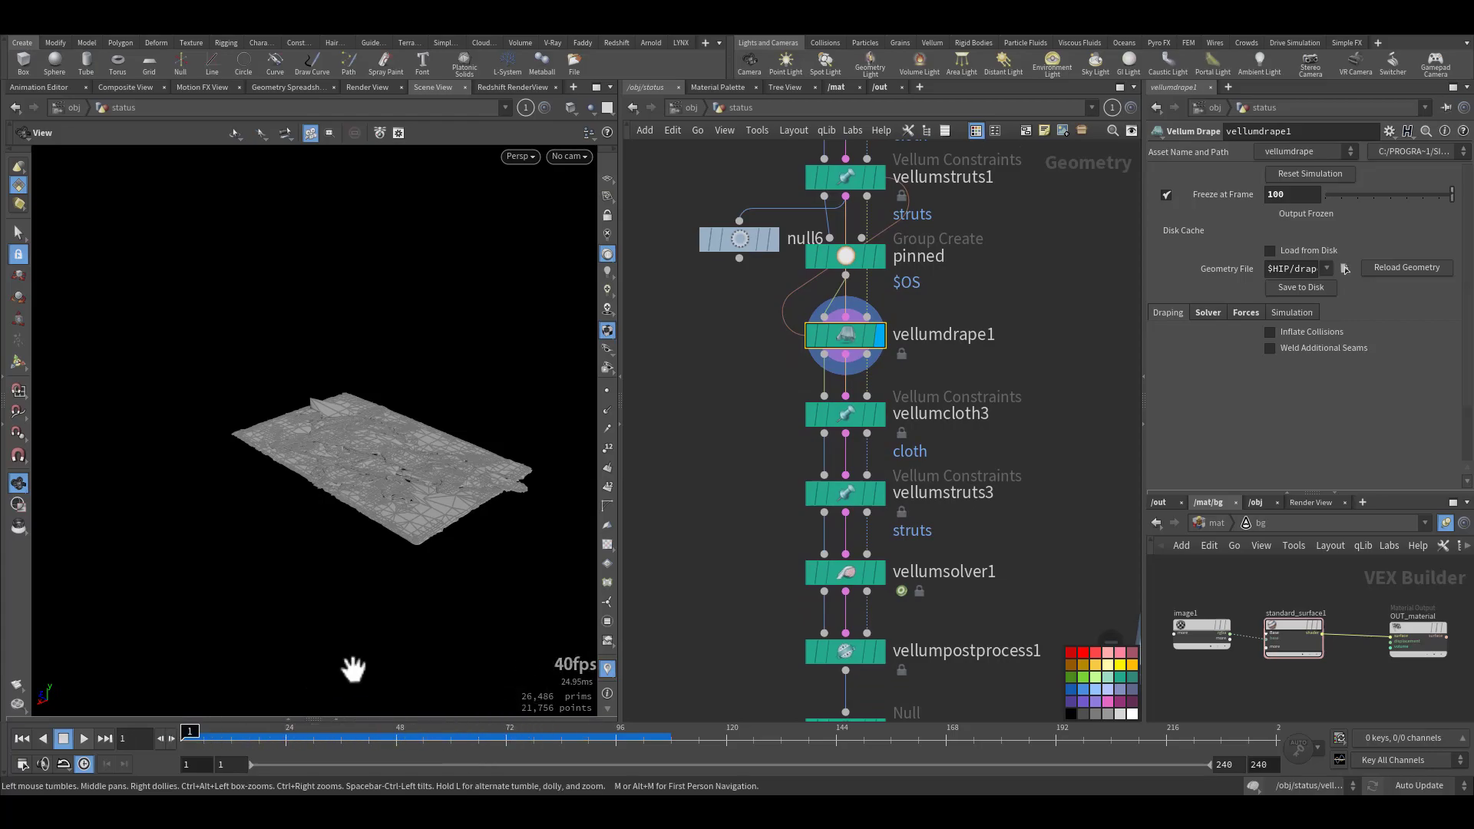
middle_drag(704, 504, 685, 457)
- Select the vellumcloth3 constraints node and make it the displayed node
mouse_move(863, 373)
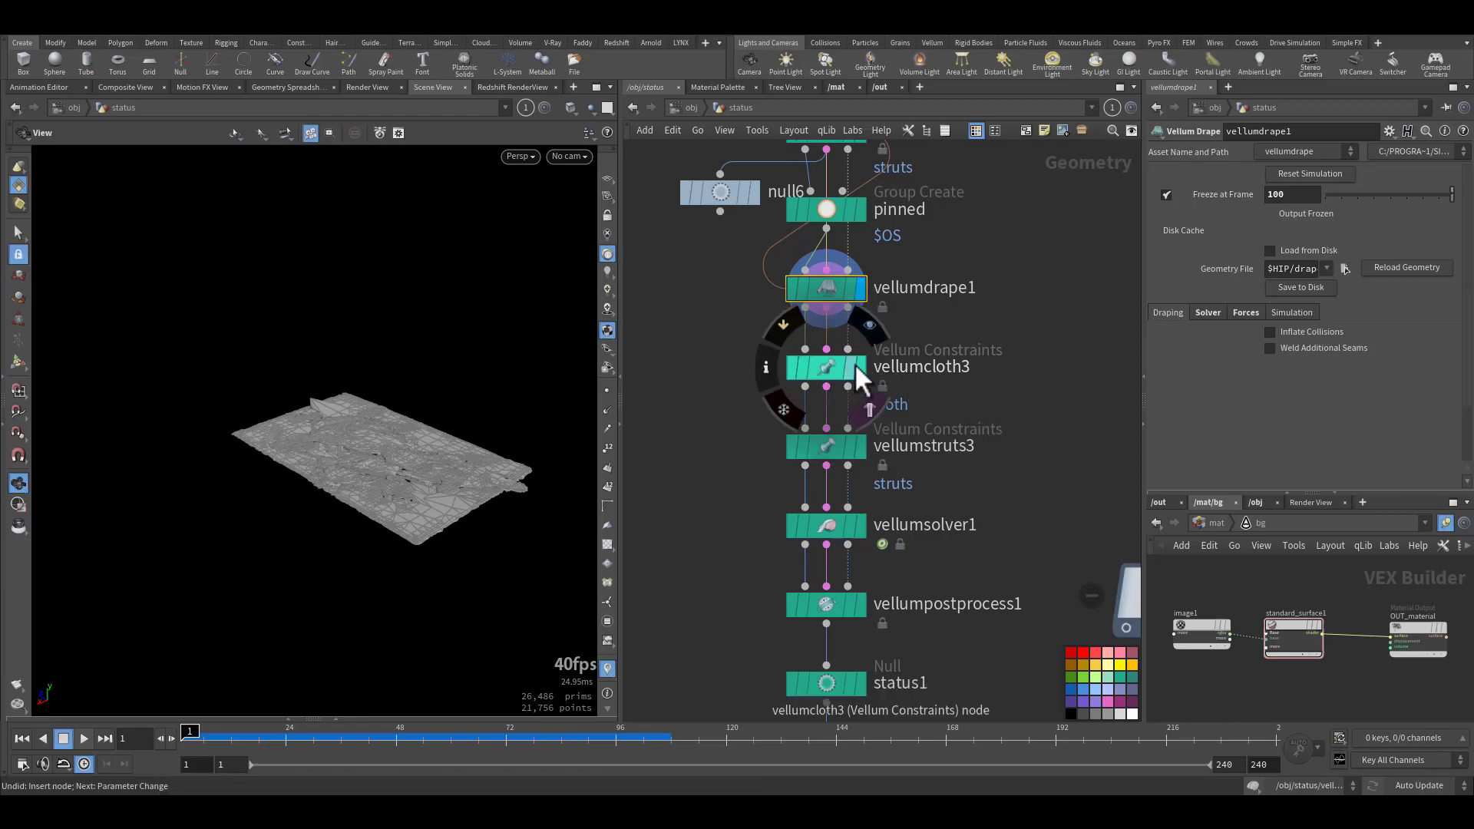
click(833, 363)
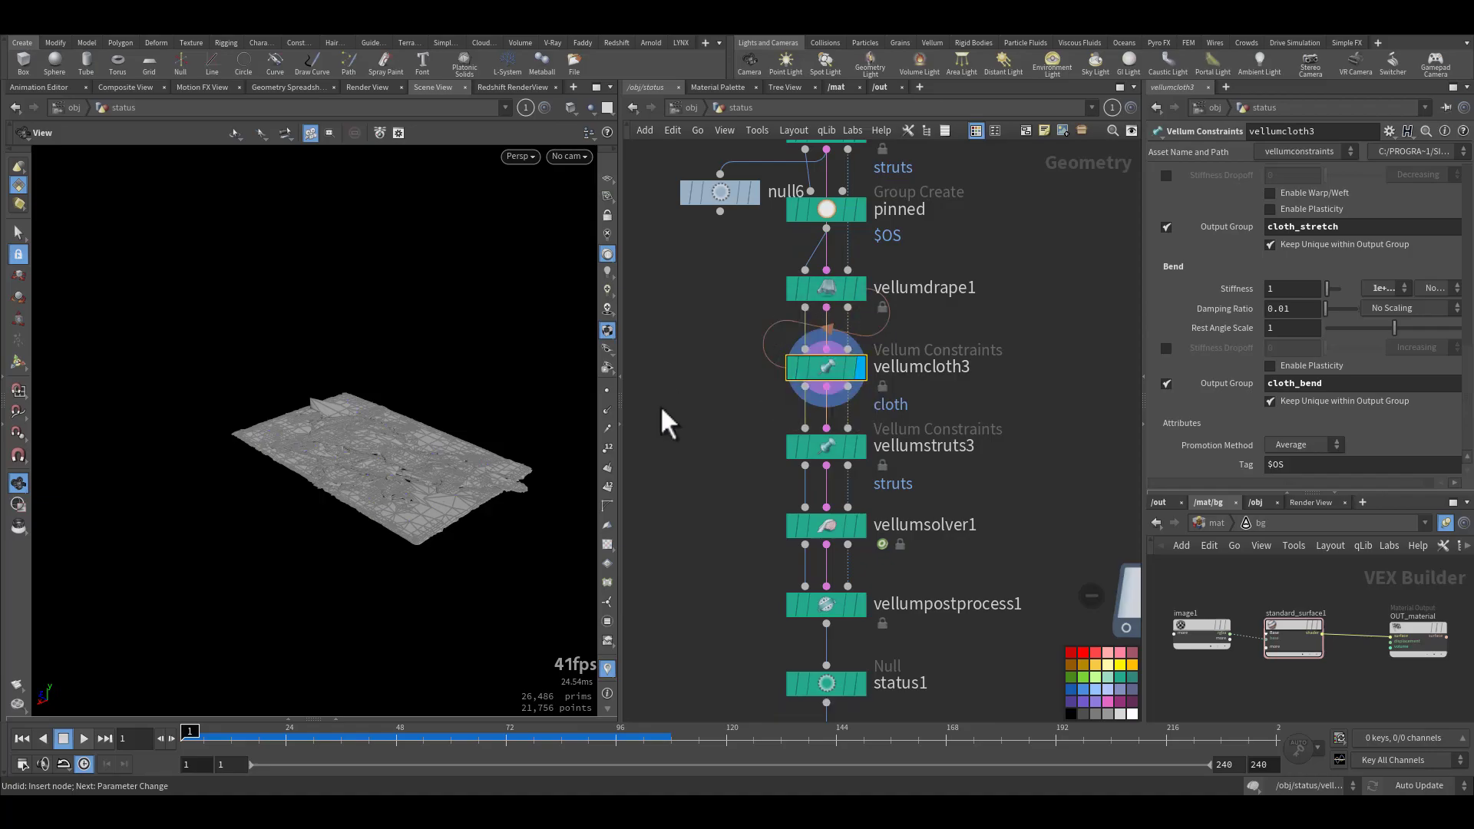
middle_drag(693, 409, 734, 430)
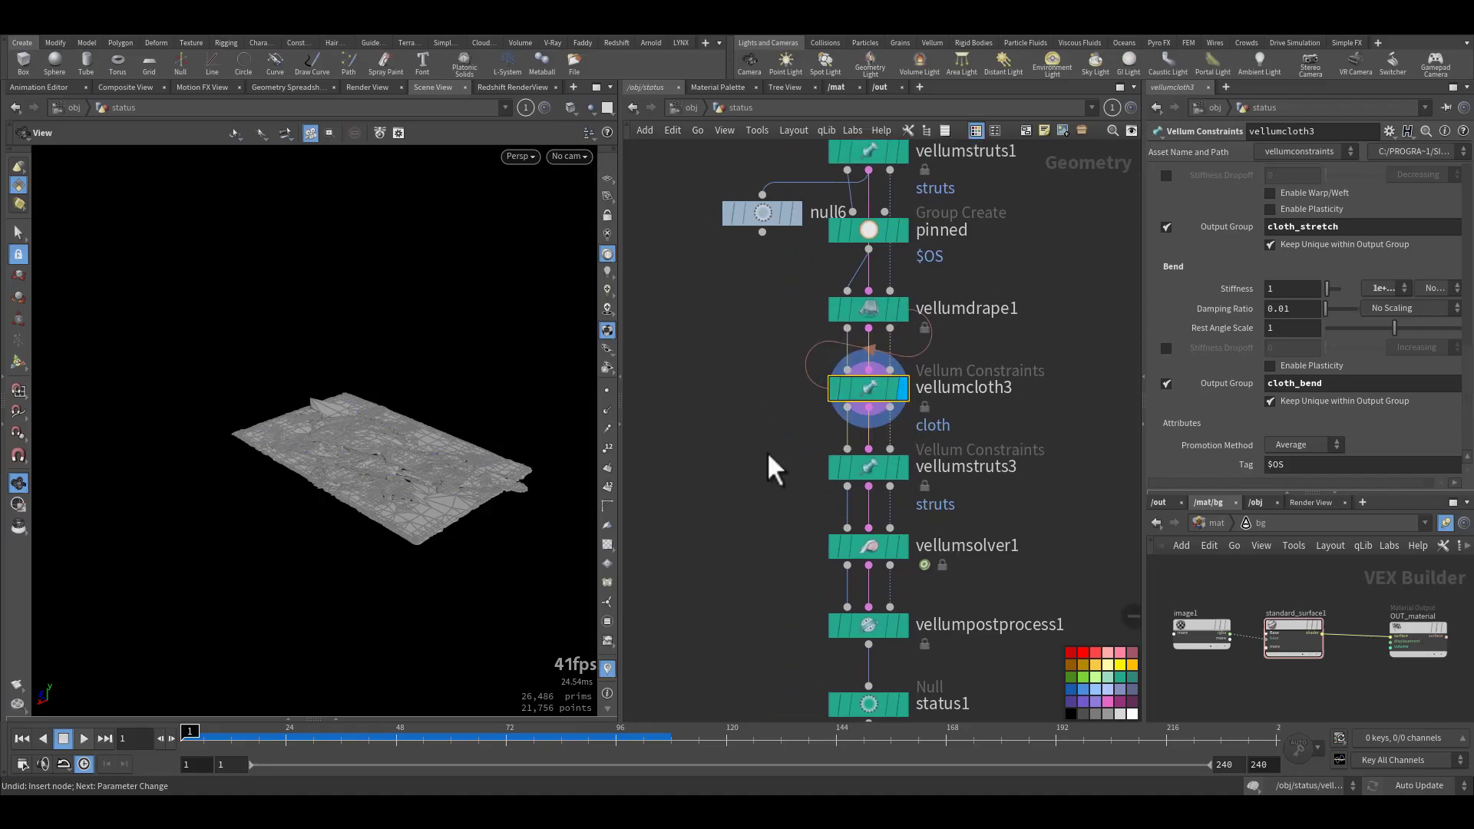
drag(930, 407, 931, 408)
- Review vellumcloth3's Pin to Animation, Stretch and Bend settings, including the stiffness multiplier options
scroll(1204, 298, up, 7)
scroll(1204, 298, up, 2)
scroll(1209, 301, down, 1)
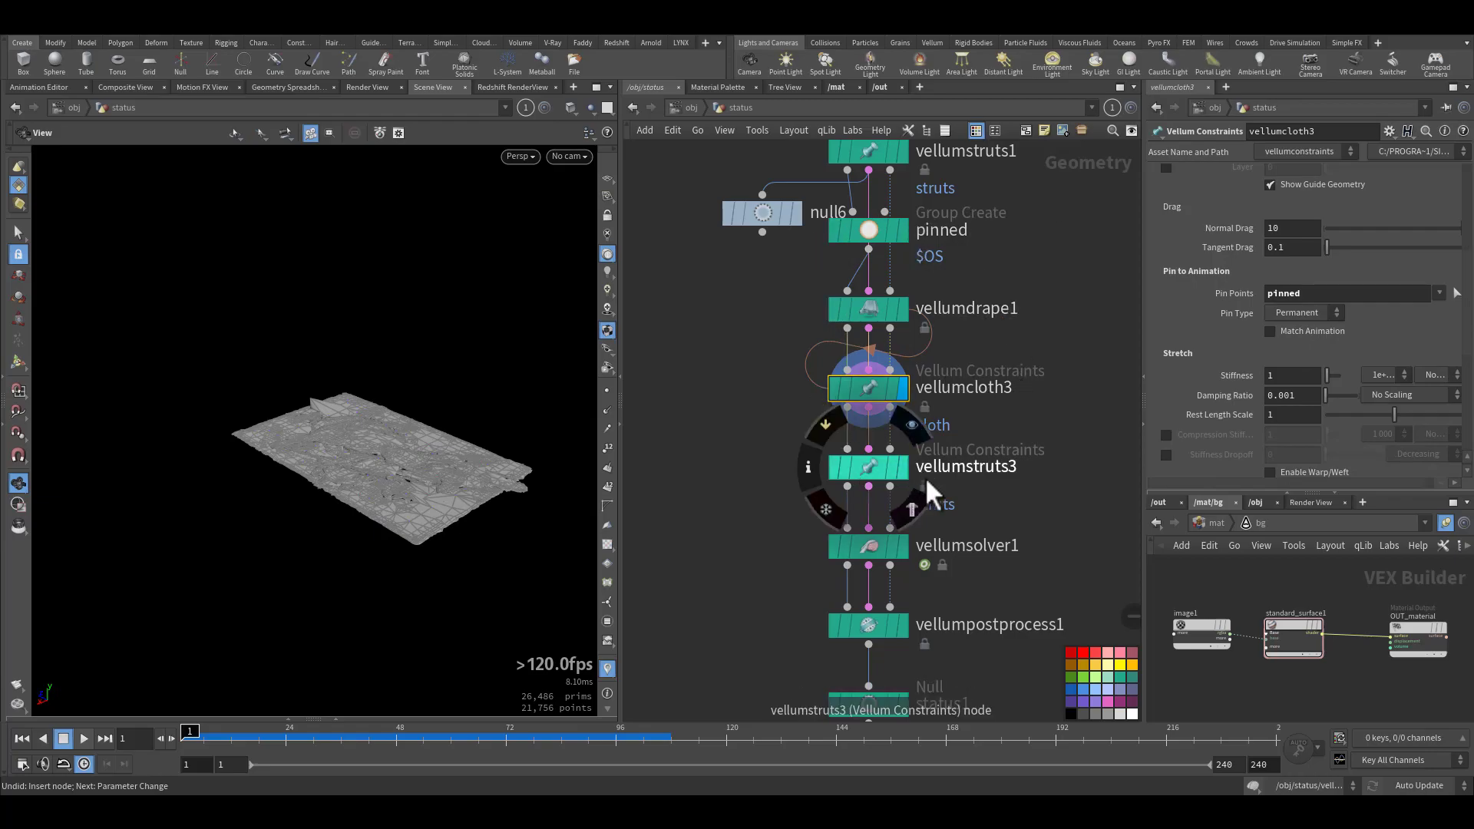
scroll(1256, 386, down, 4)
click(1384, 296)
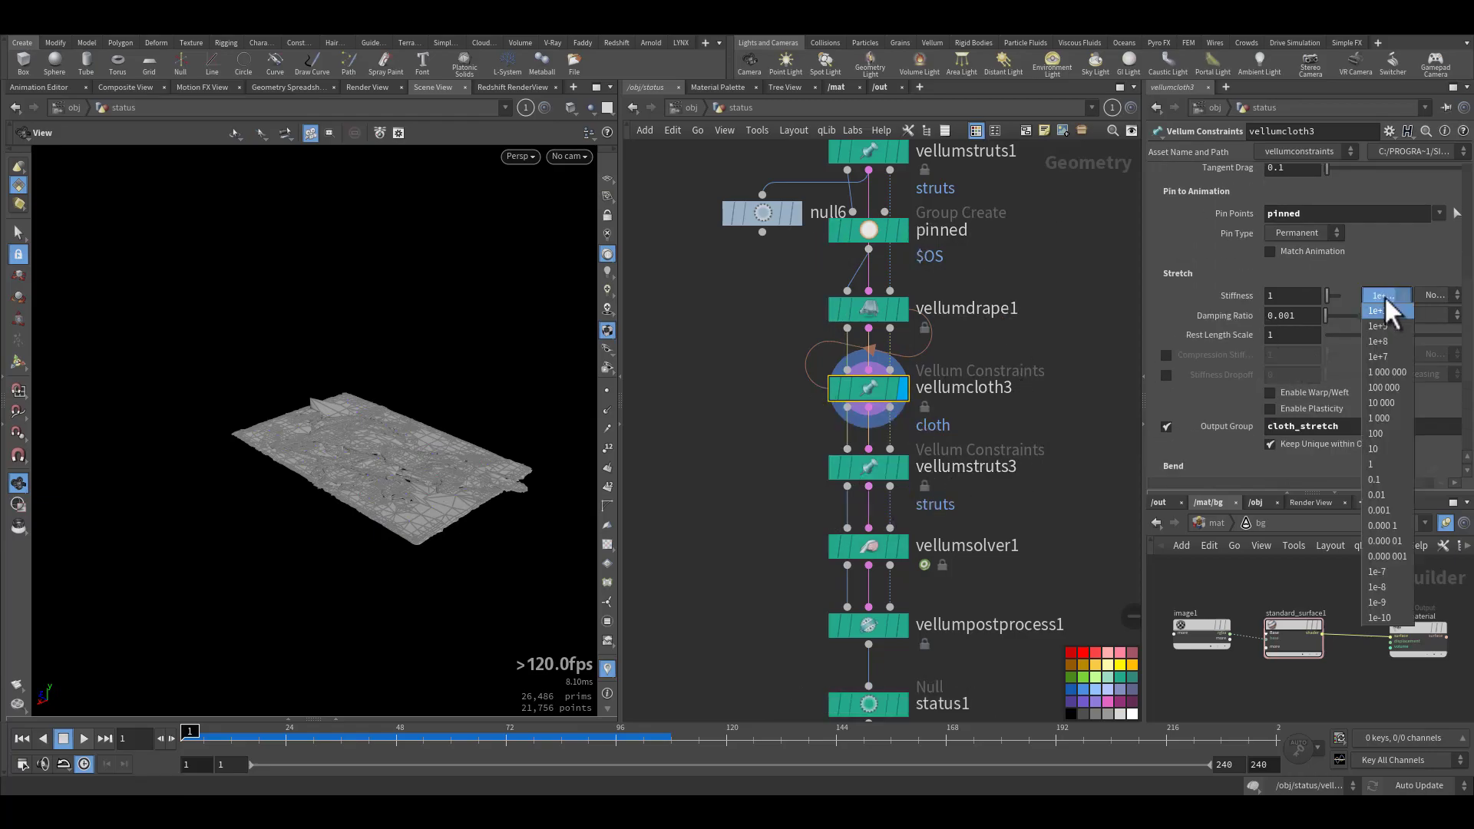
click(1386, 295)
scroll(1217, 389, down, 6)
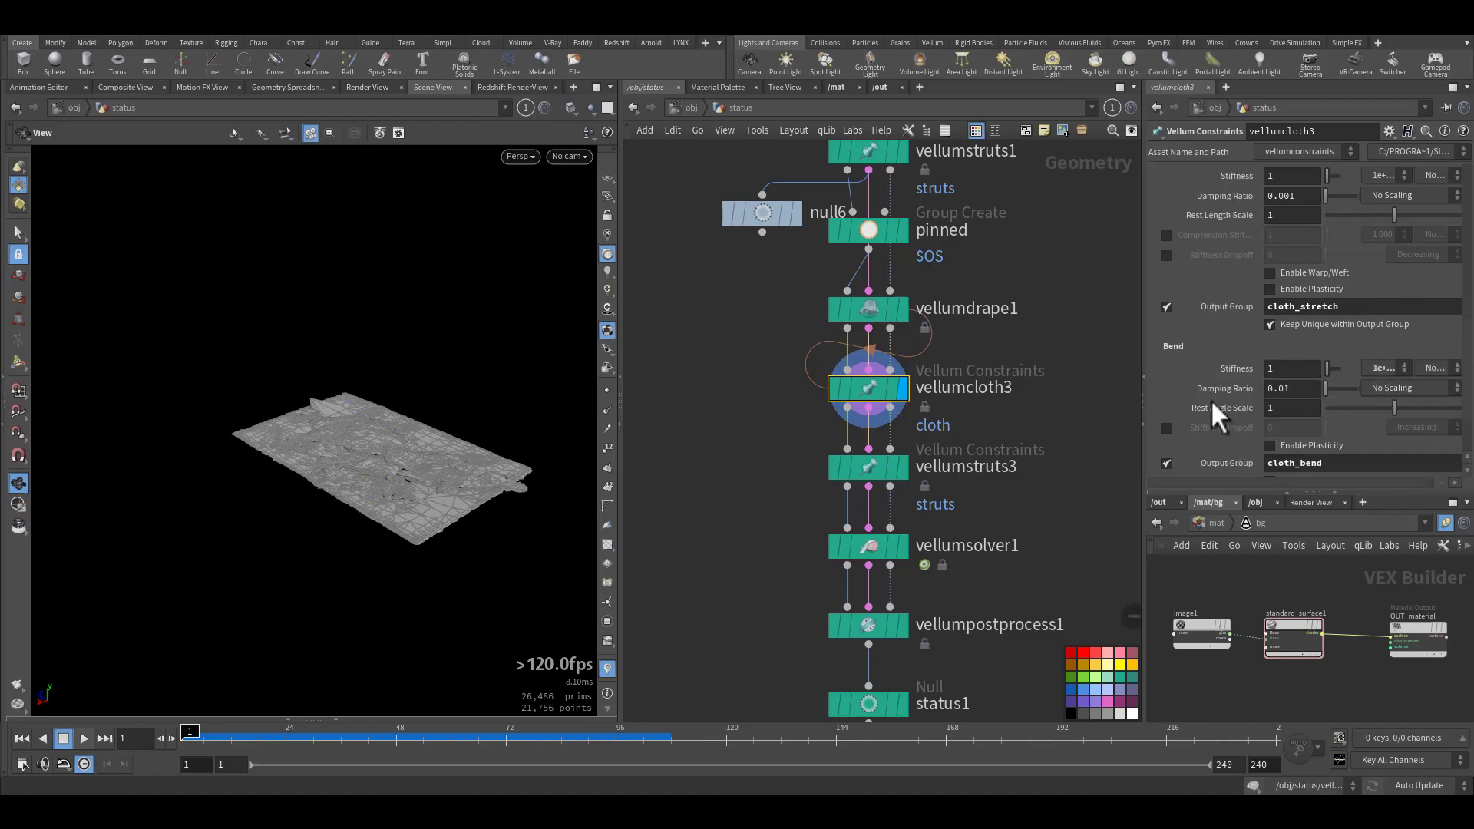
click(1396, 366)
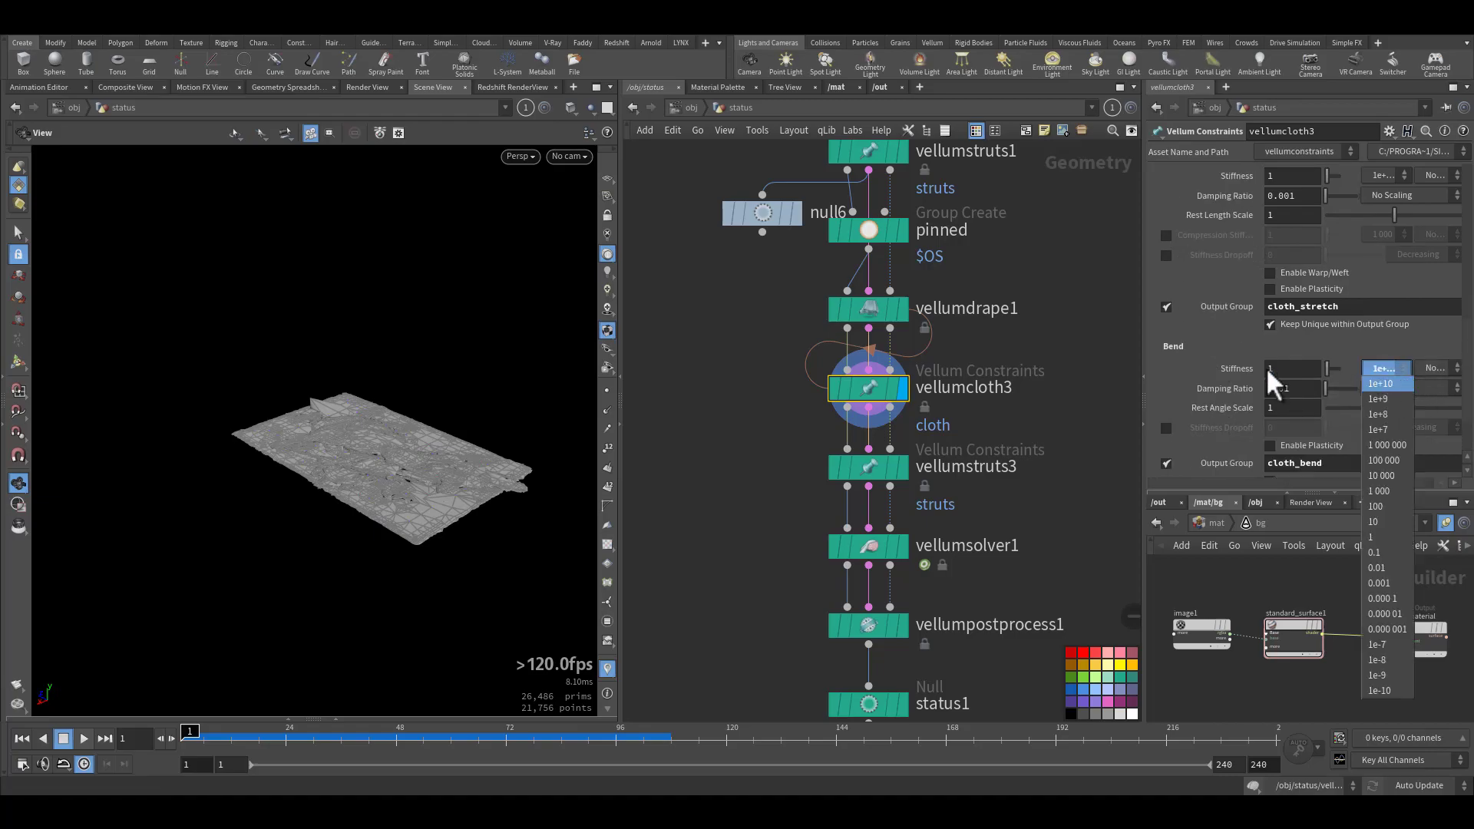
click(1173, 211)
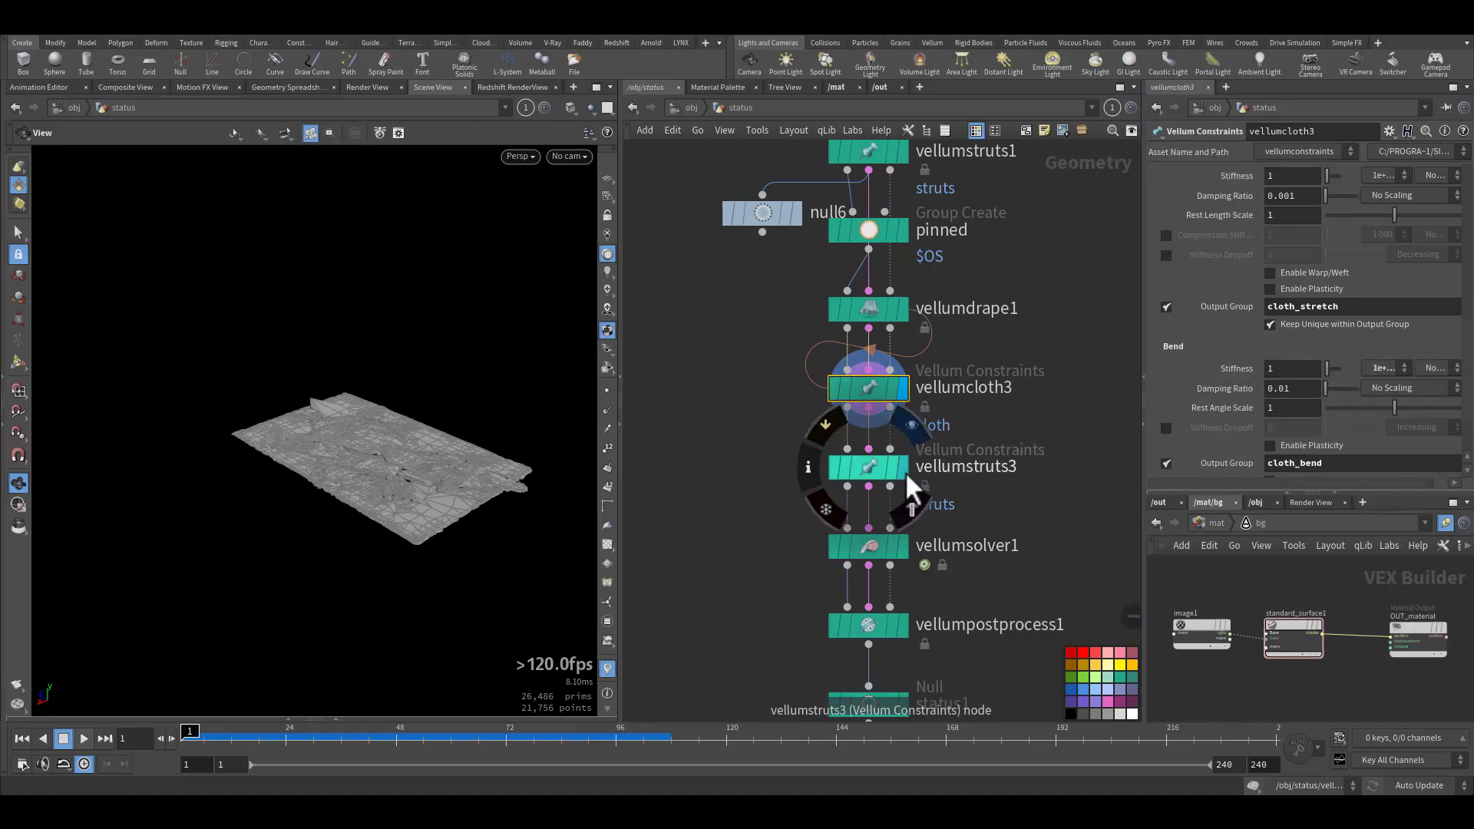
- Display and select vellumstruts3, and review its Stretch stiffness and damping ratio settings
double_click(878, 469)
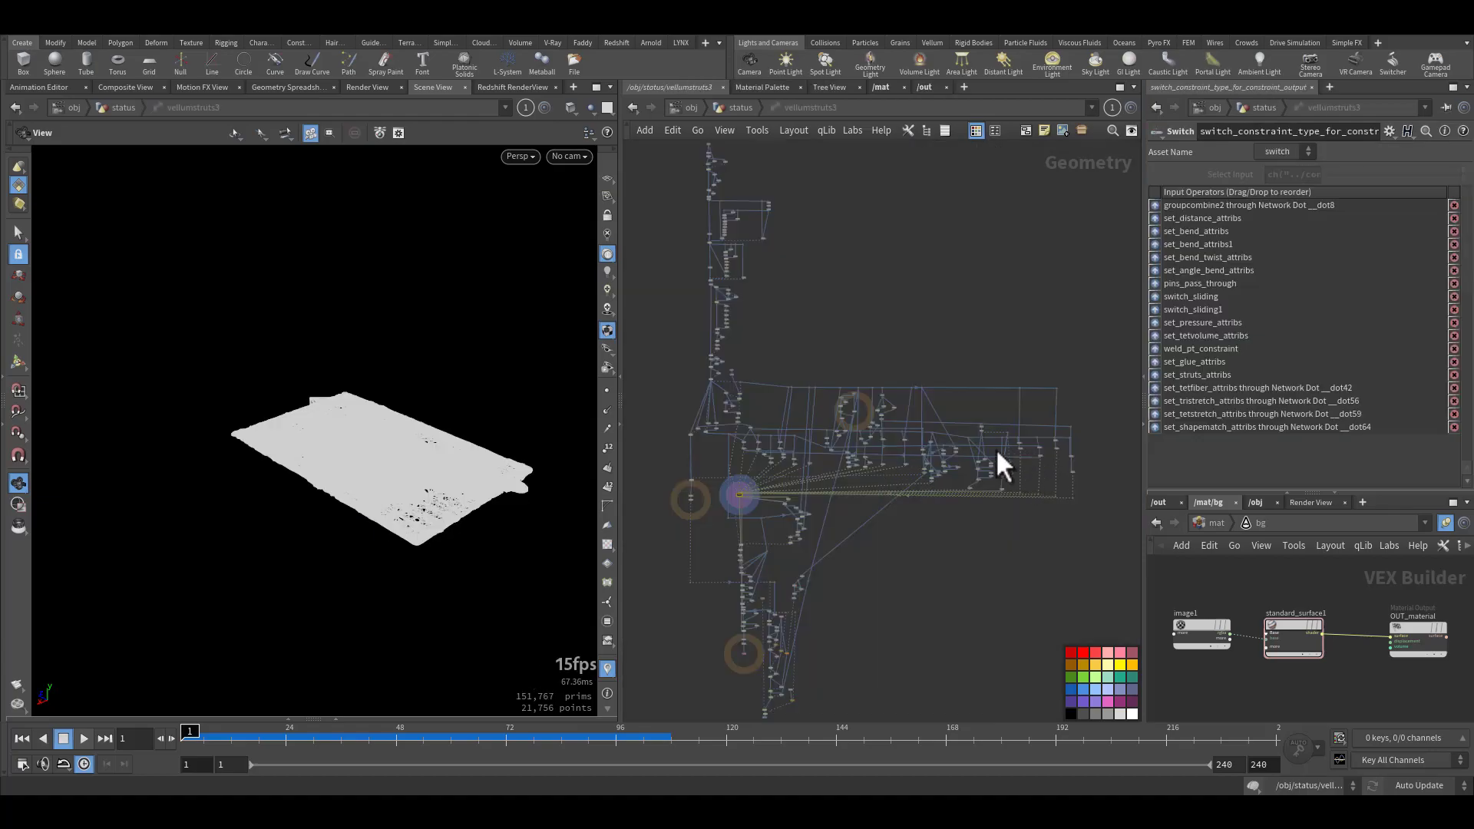
click(739, 107)
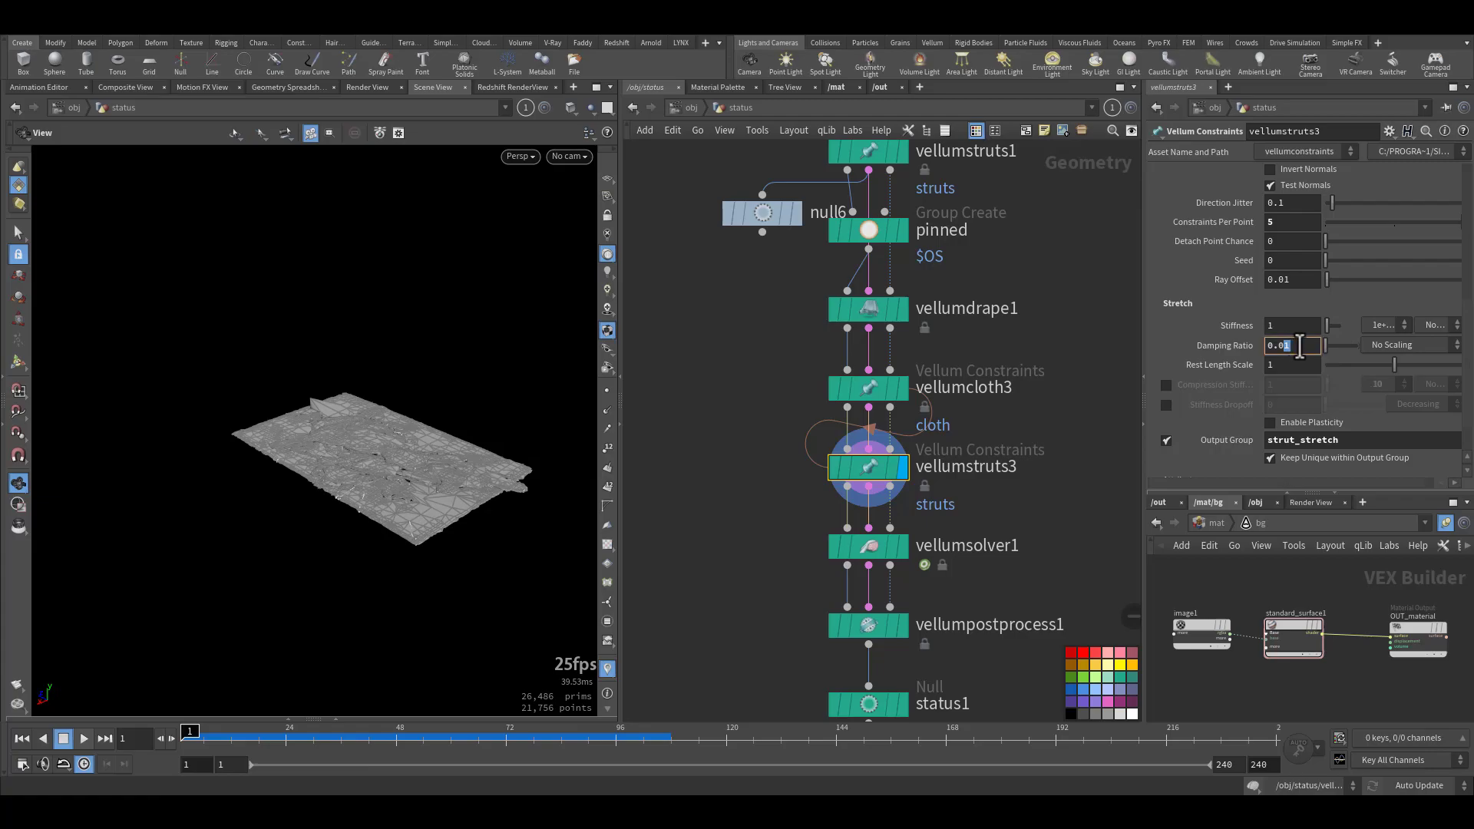
click(1379, 326)
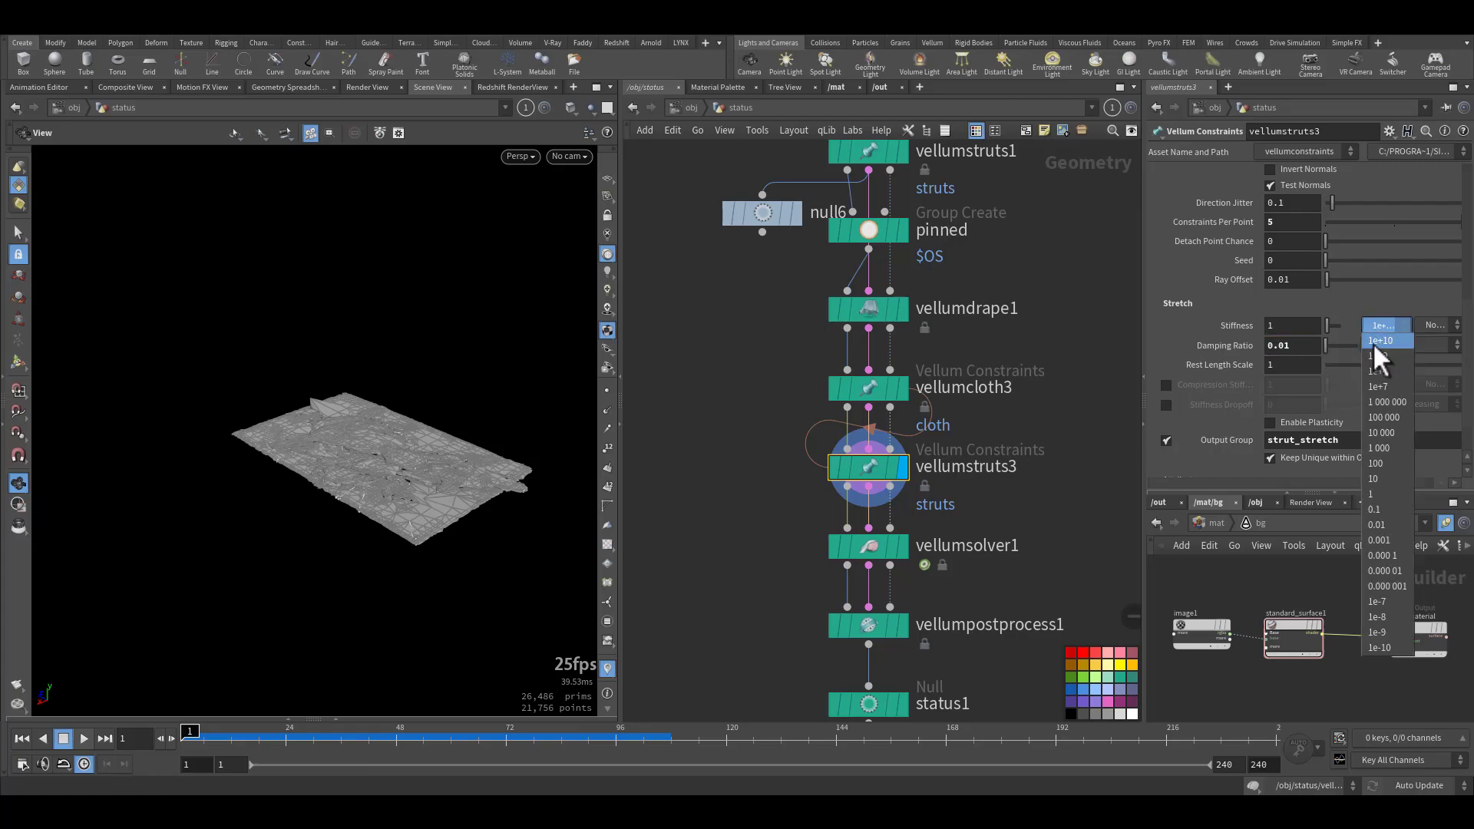
click(1089, 345)
middle_drag(1073, 457, 1050, 321)
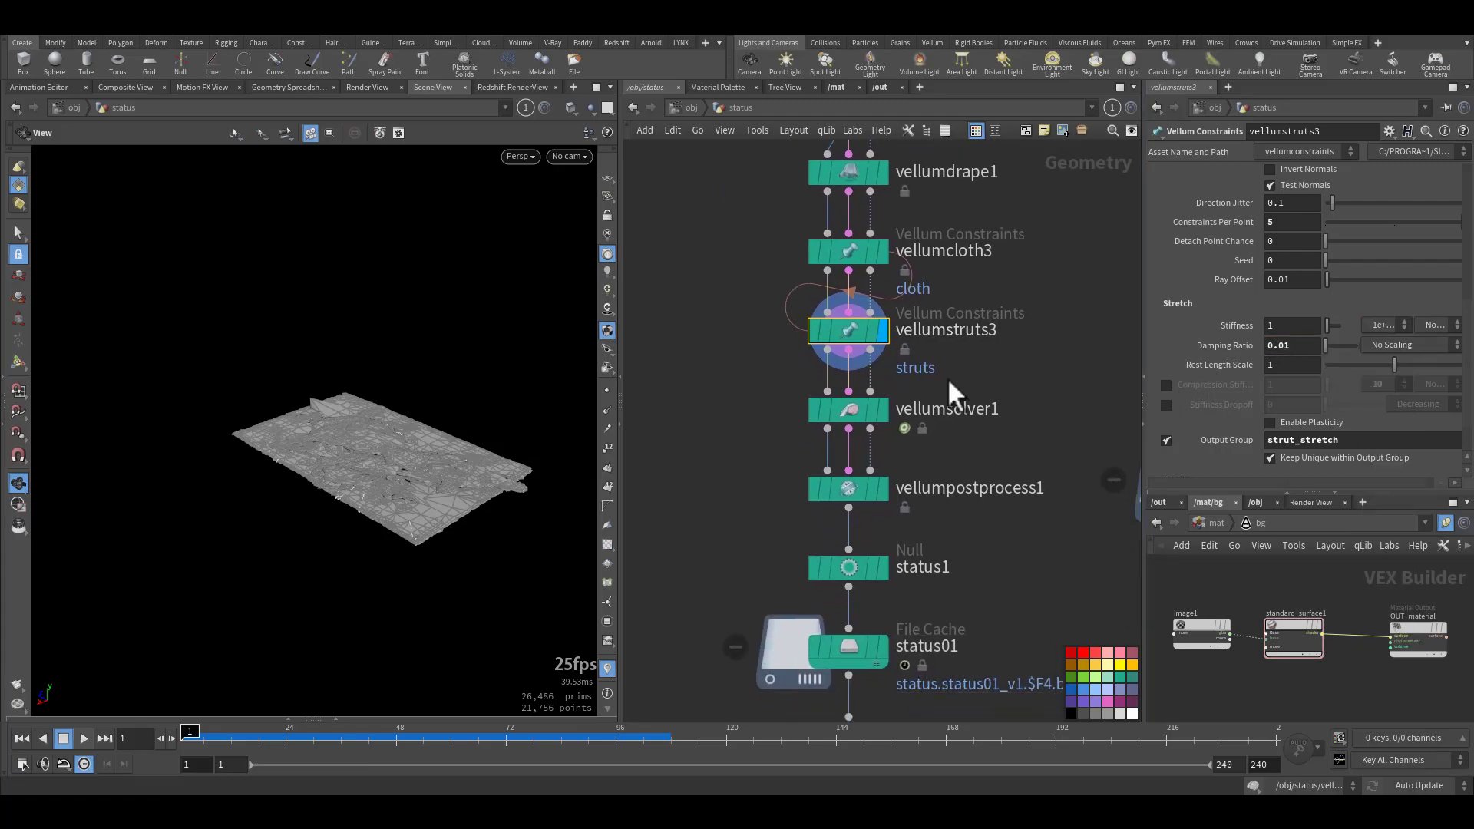
- Select vellumsolver1 and review its Solver substeps and iterations, Forces and Simulation settings
click(852, 408)
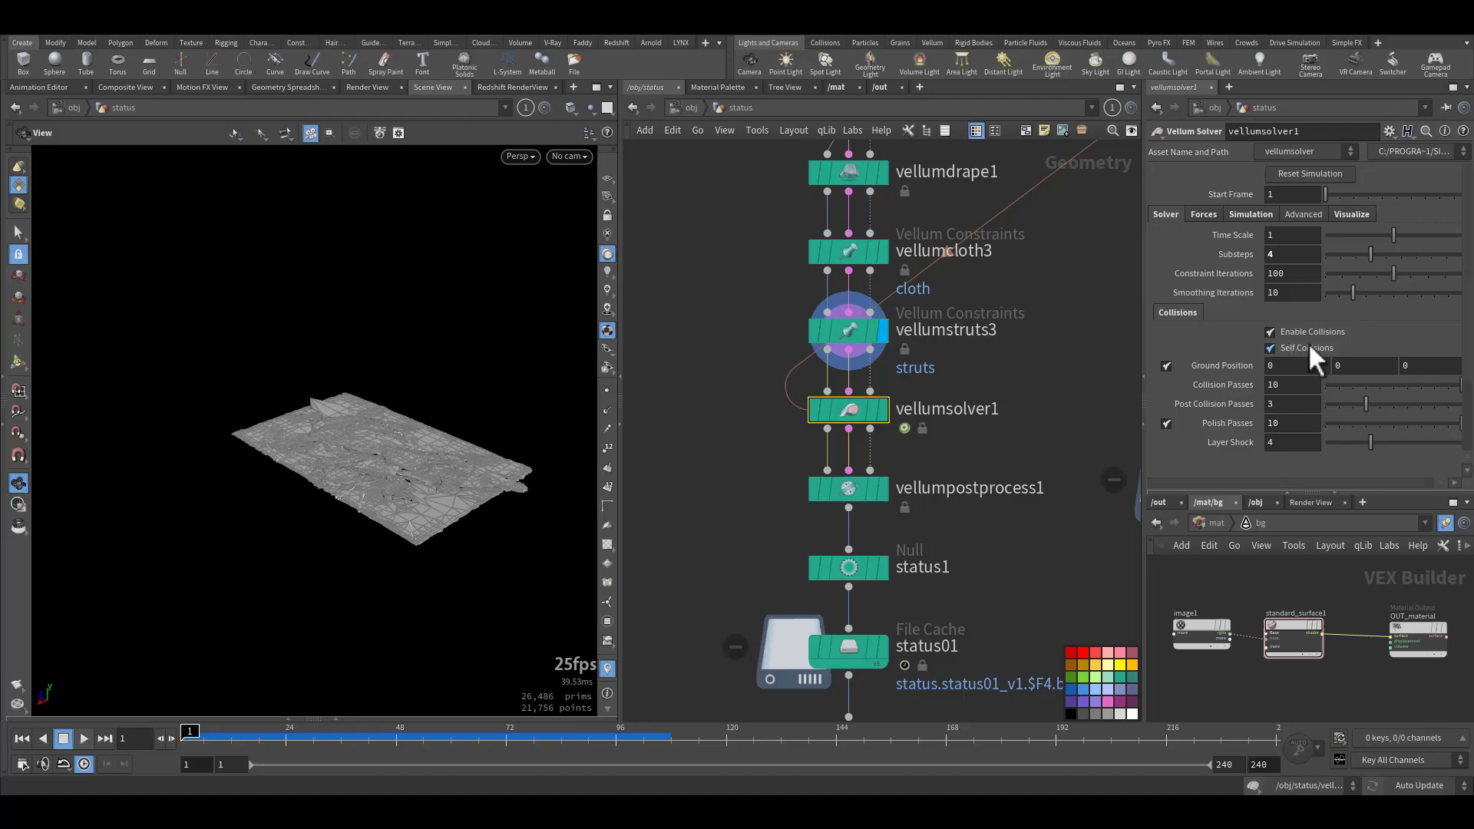
double_click(1273, 254)
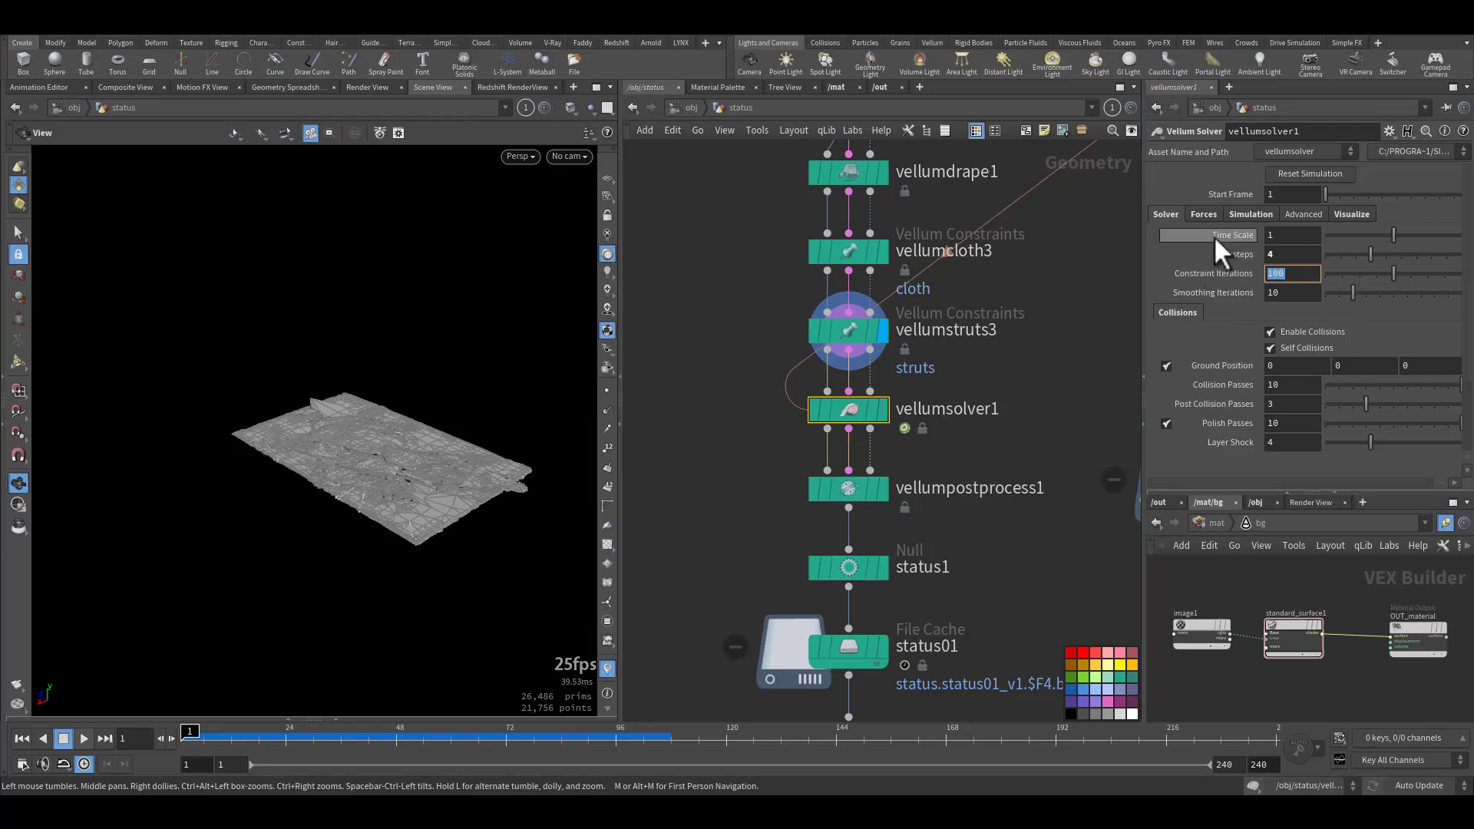
click(1202, 215)
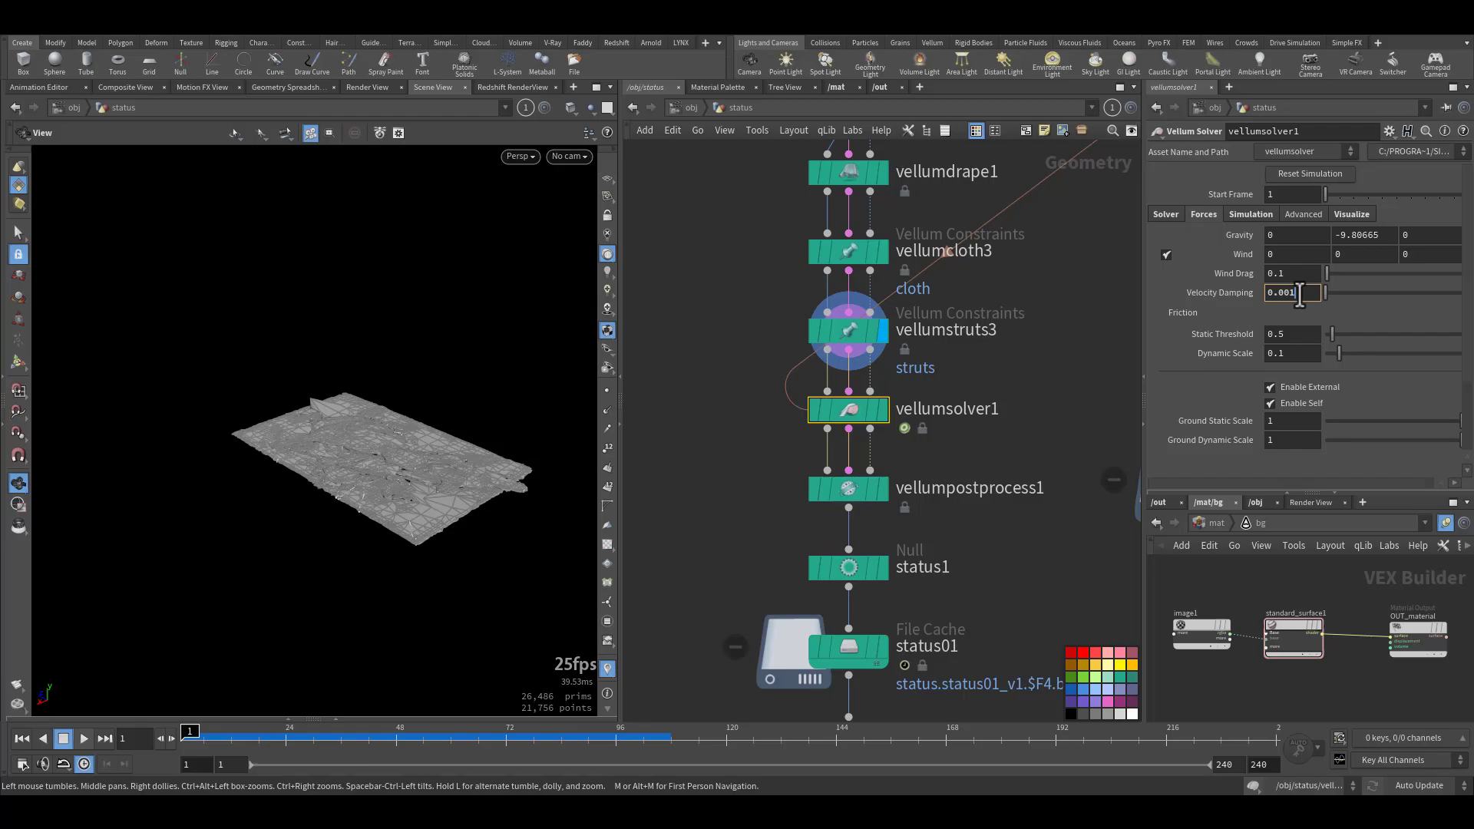
click(1338, 212)
click(1309, 212)
click(1266, 217)
middle_drag(986, 420, 997, 351)
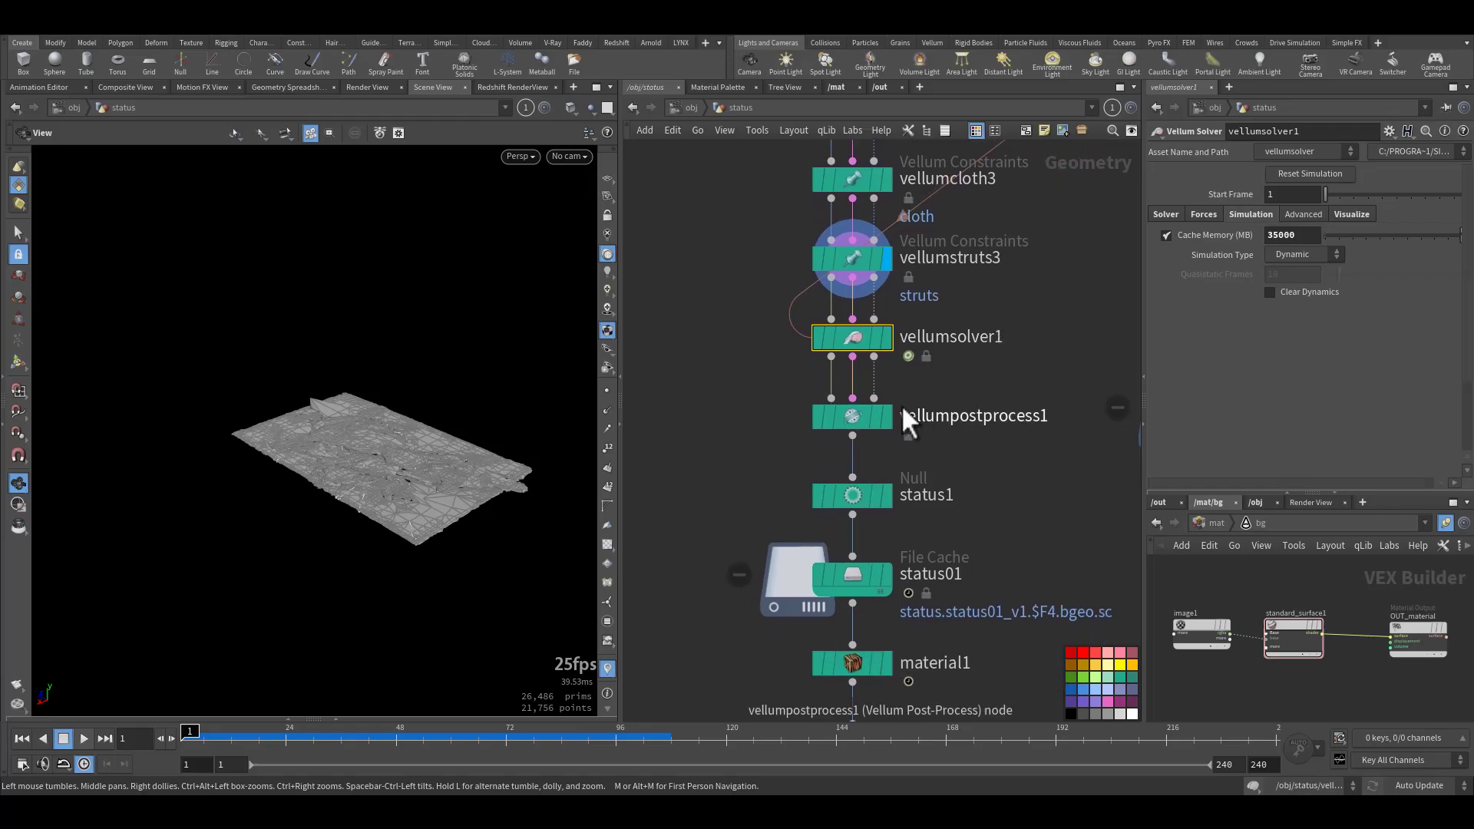
- Display and select the vellumpostprocess1 node to show its subdivided, detangled result
mouse_move(889, 413)
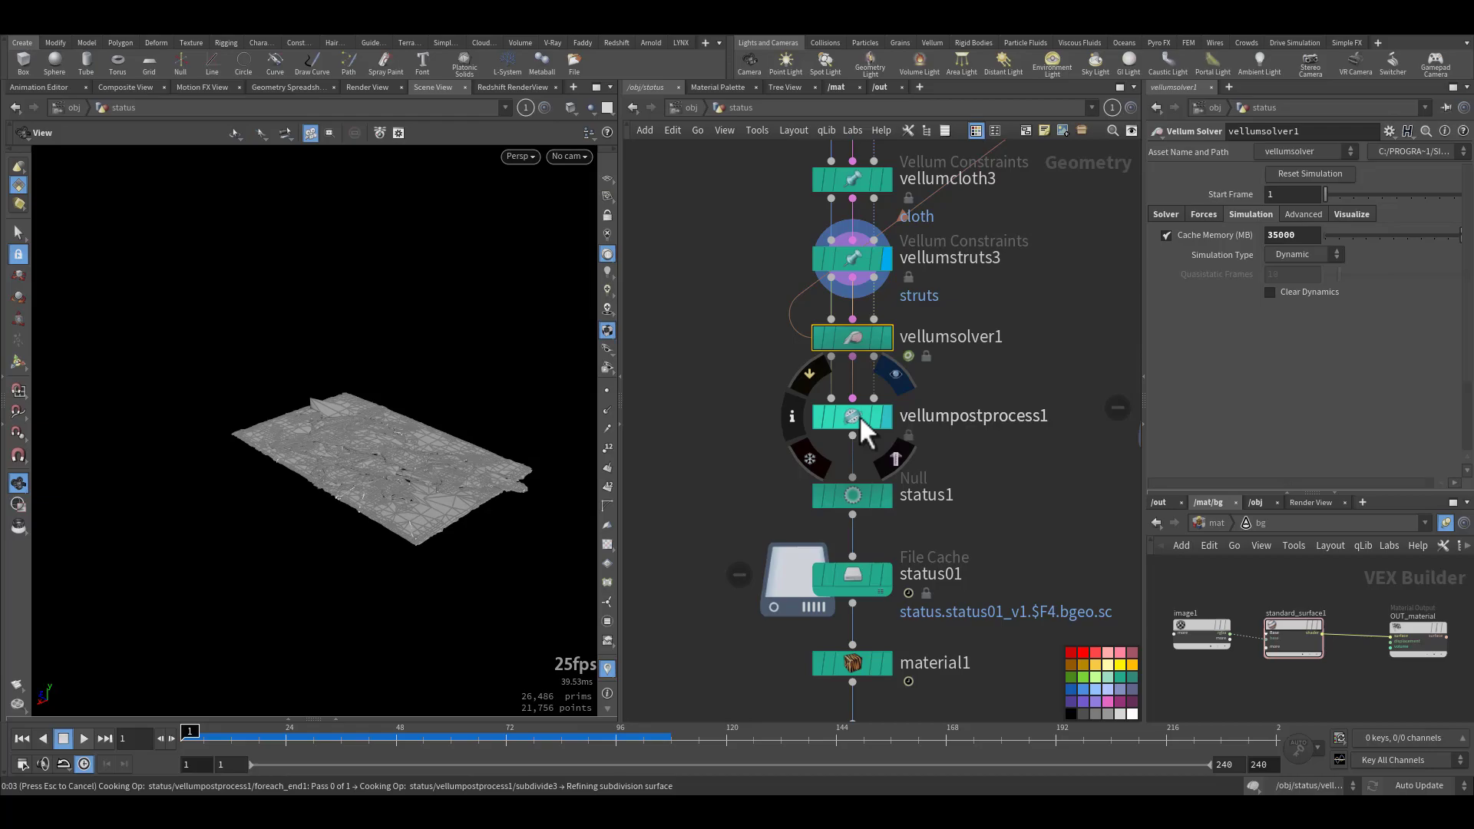
click(859, 416)
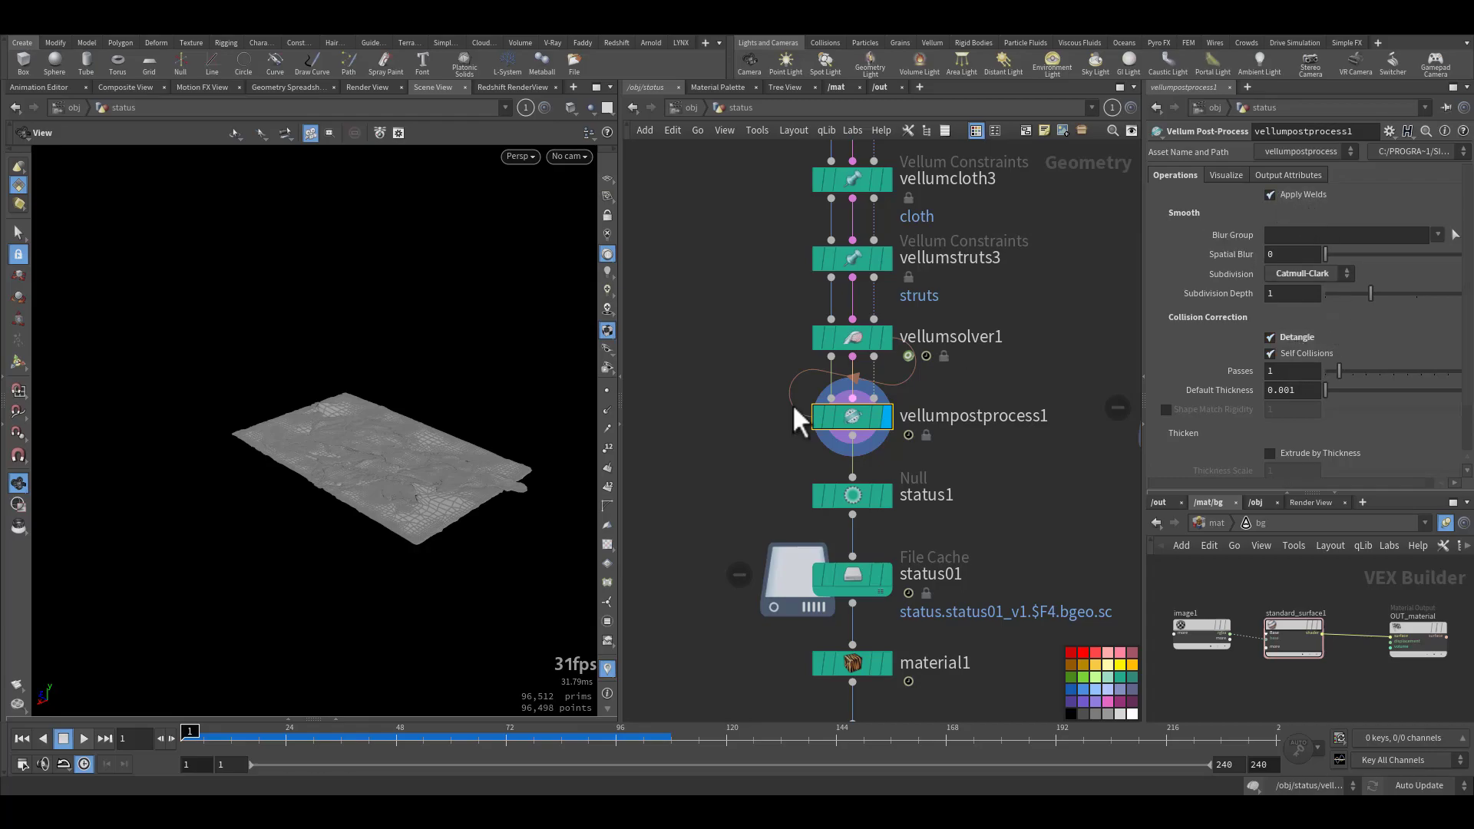
middle_drag(760, 497, 747, 415)
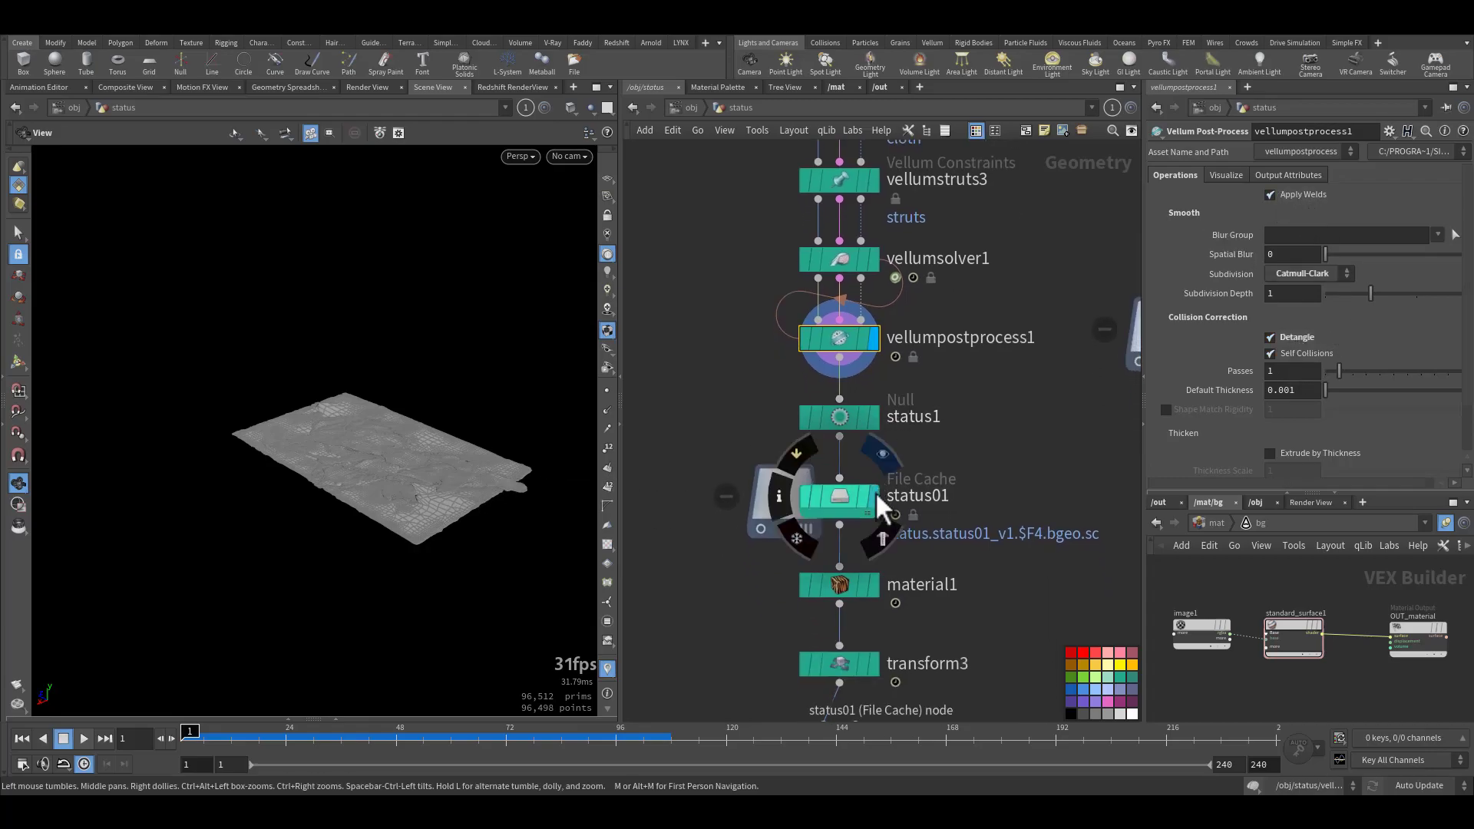
- Display and select the status01 file cache and scrub its cached simulation to frame 89
click(852, 496)
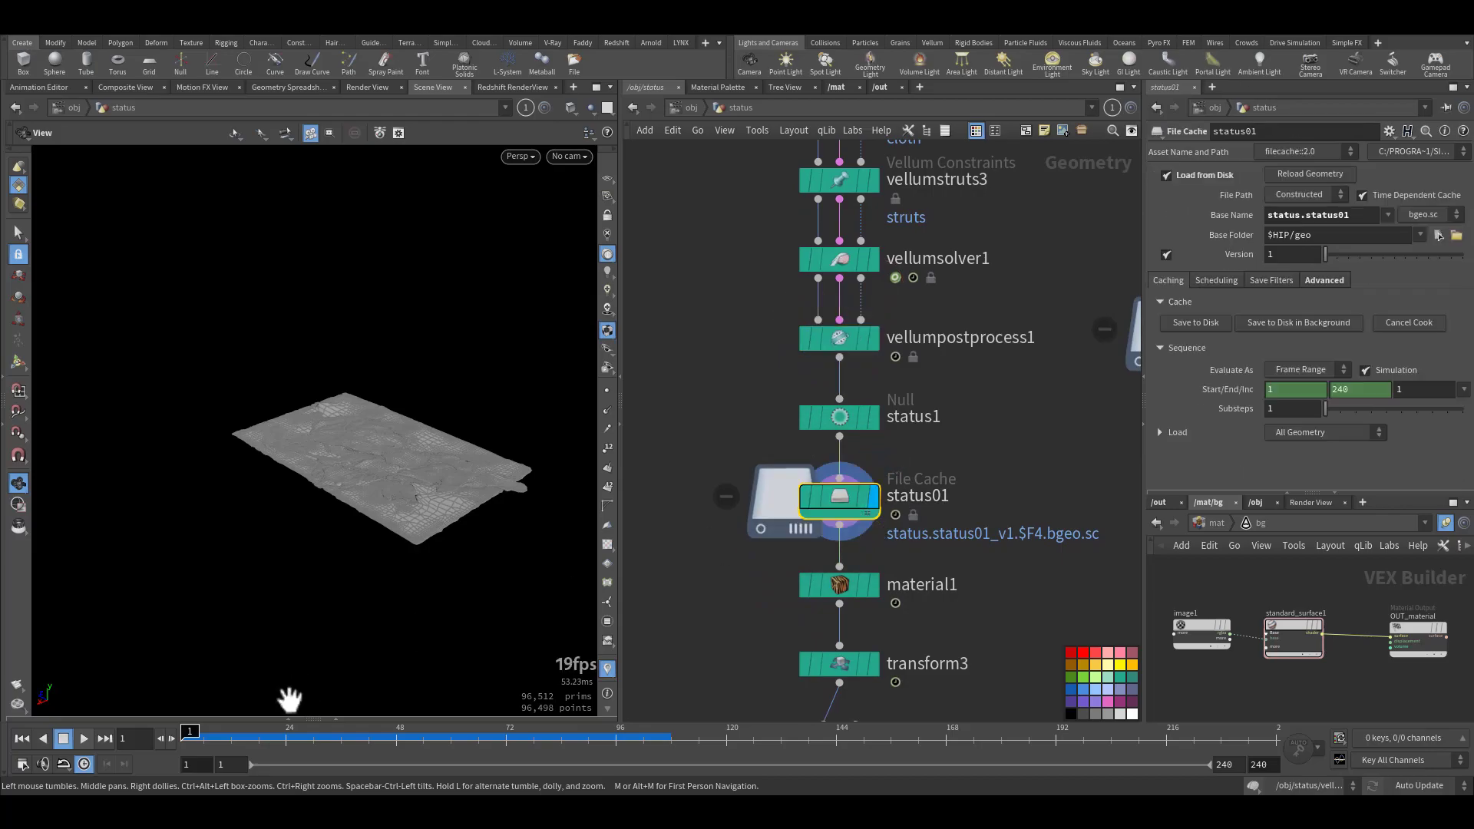
drag(207, 733, 415, 735)
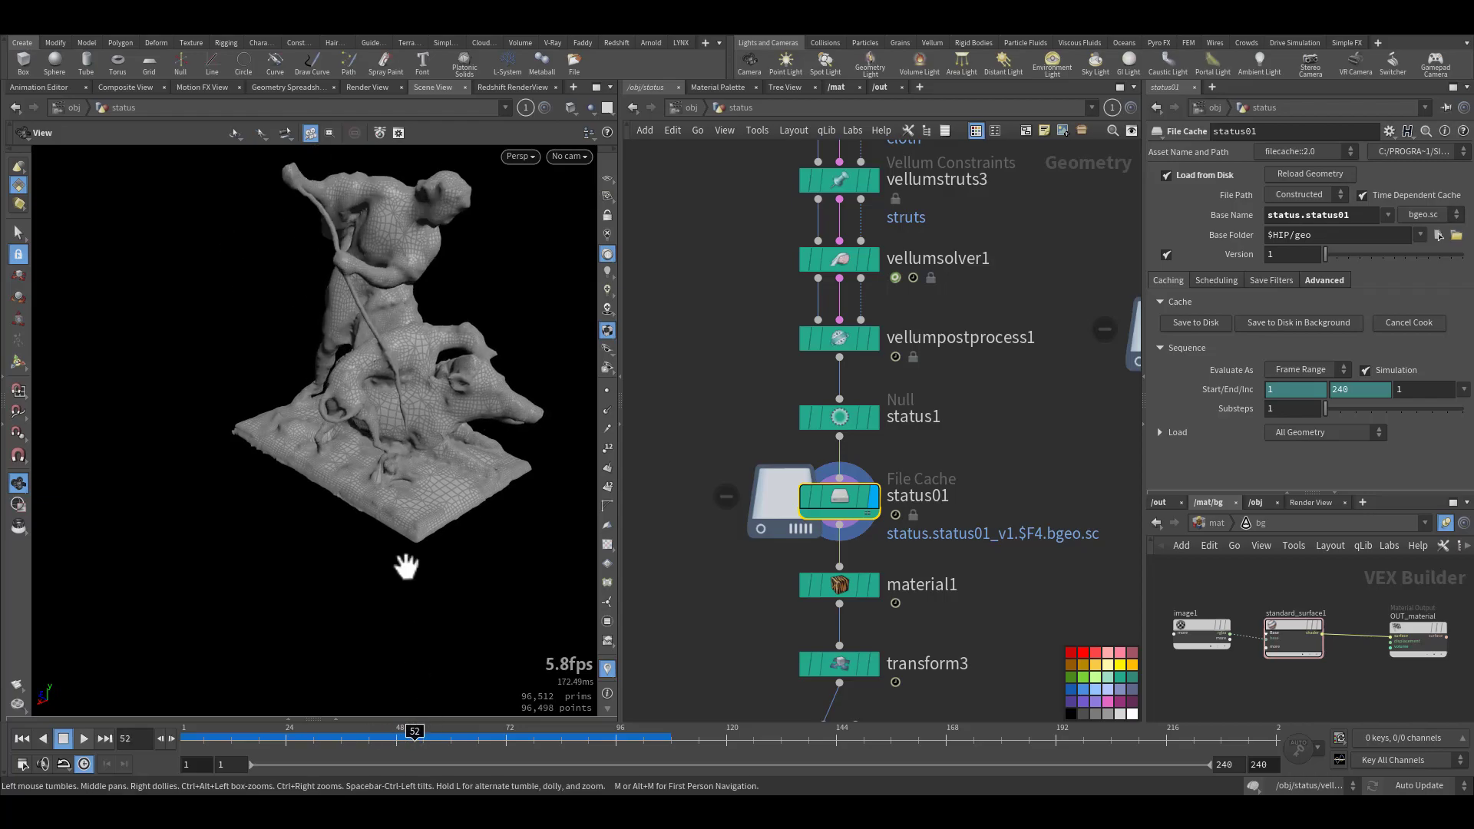
drag(404, 530, 329, 645)
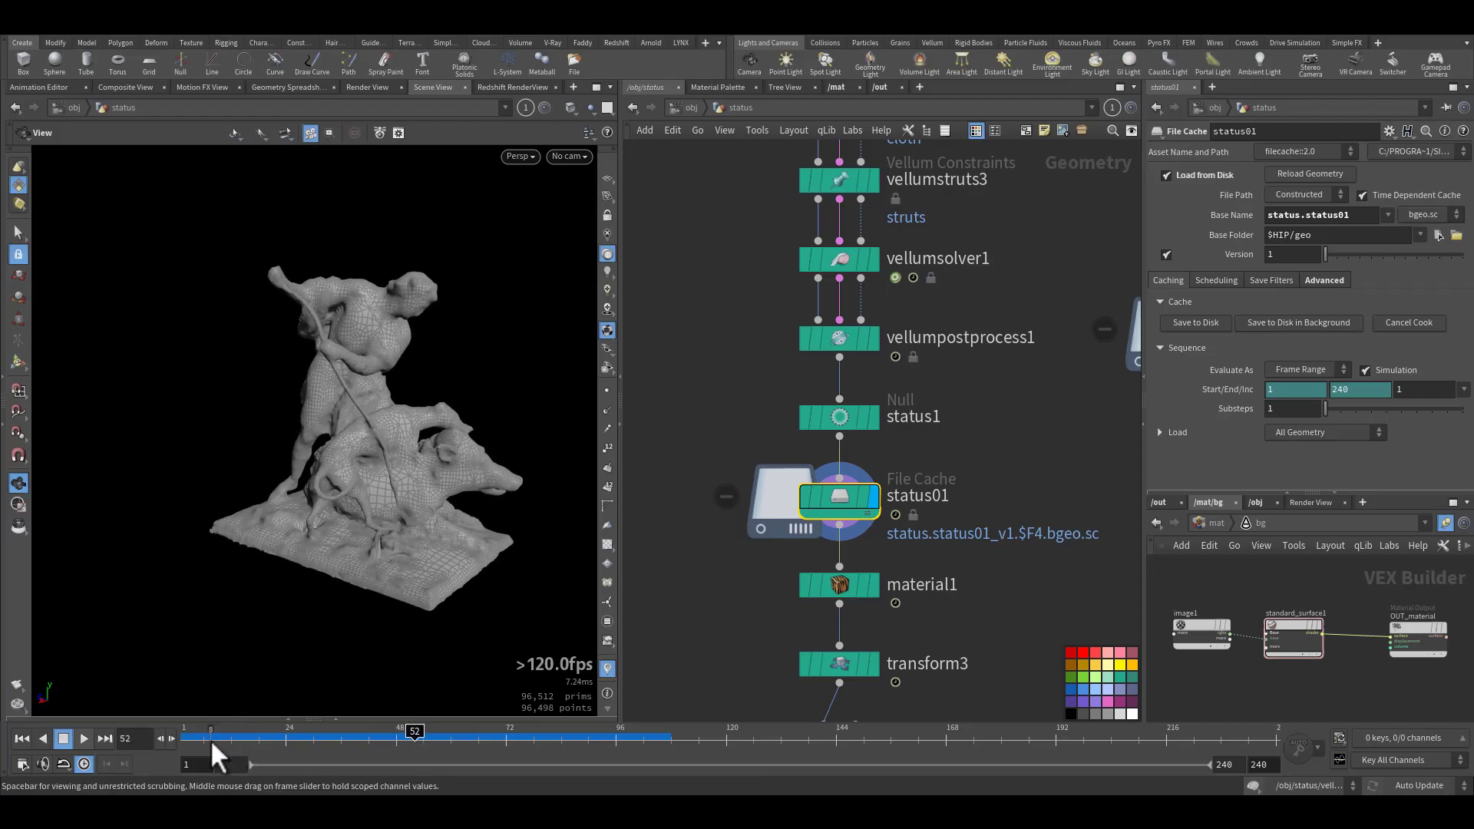
drag(213, 737, 591, 703)
- Display the material1 node and open the status01 material's shader network
click(875, 586)
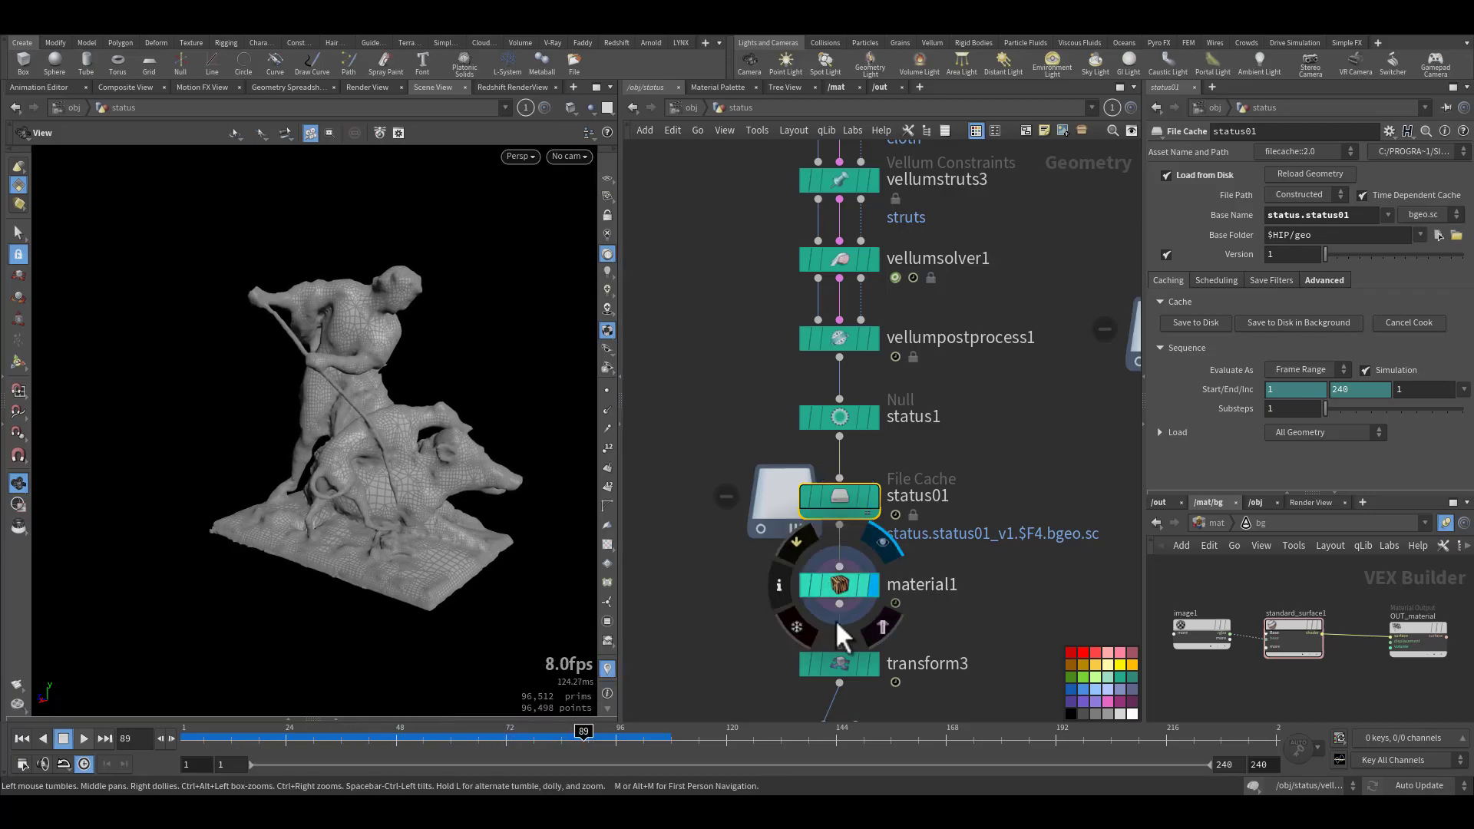
click(1218, 523)
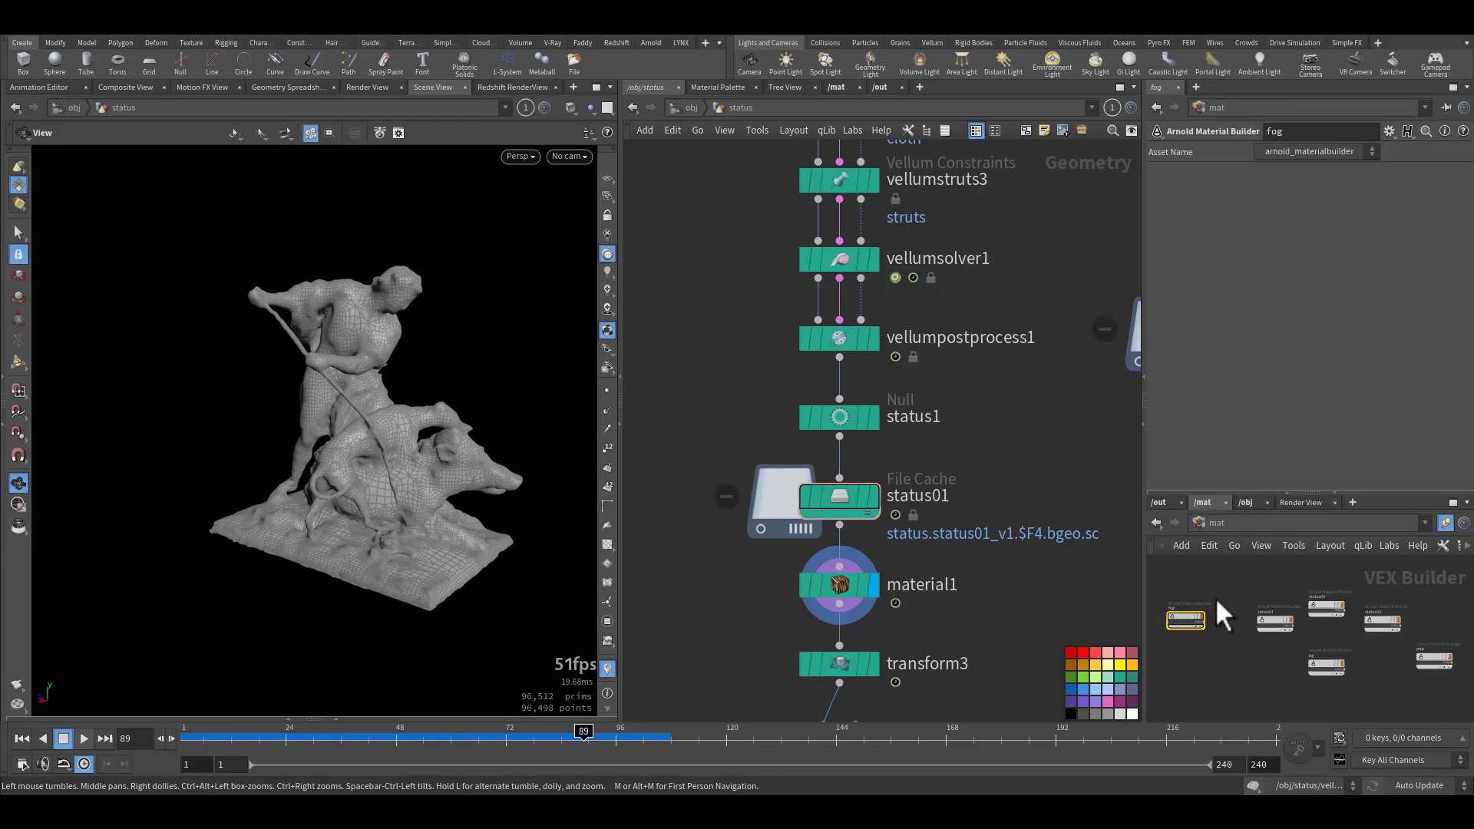
double_click(1254, 621)
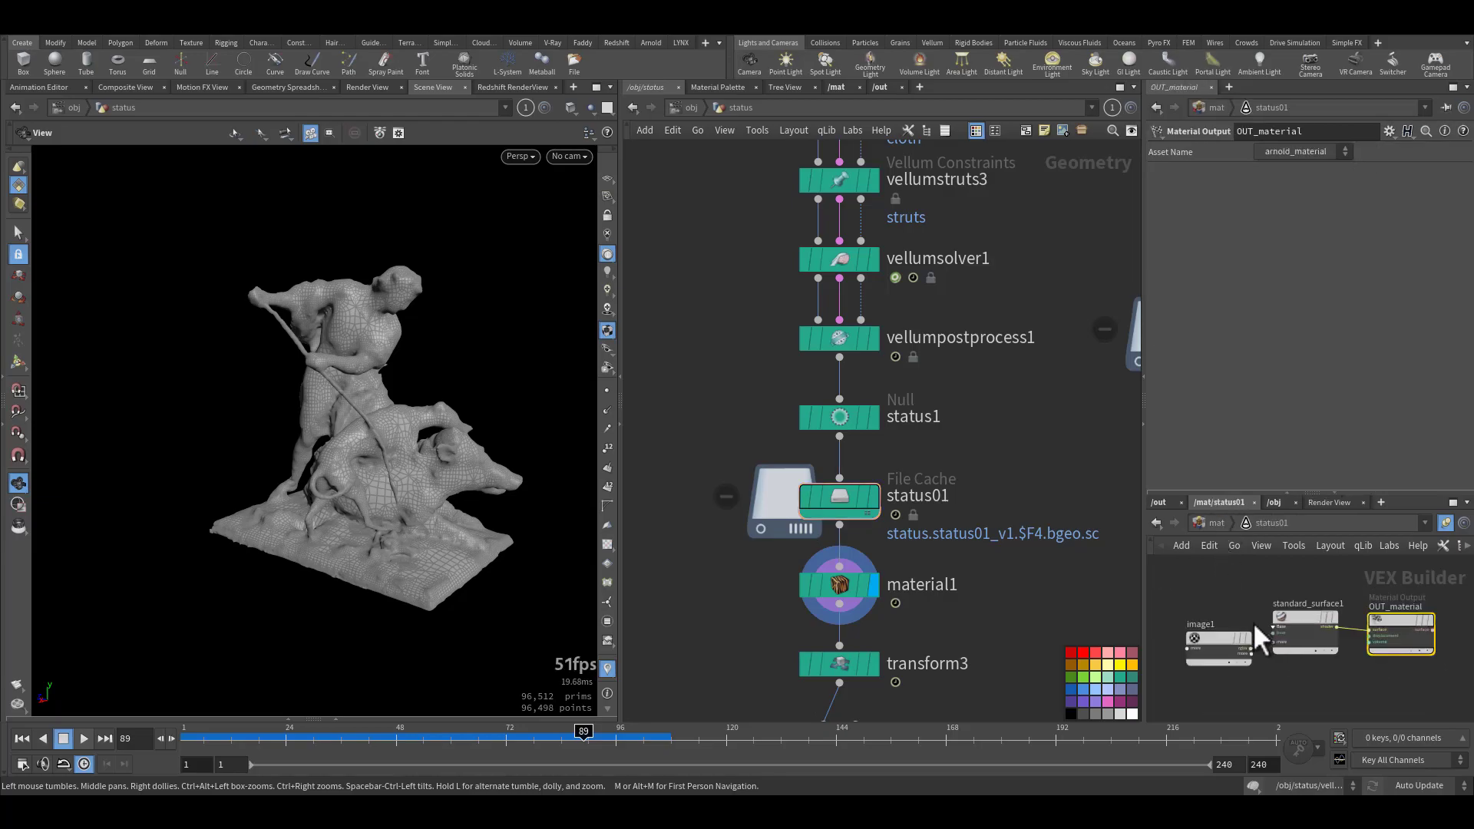
middle_drag(1220, 582, 1272, 568)
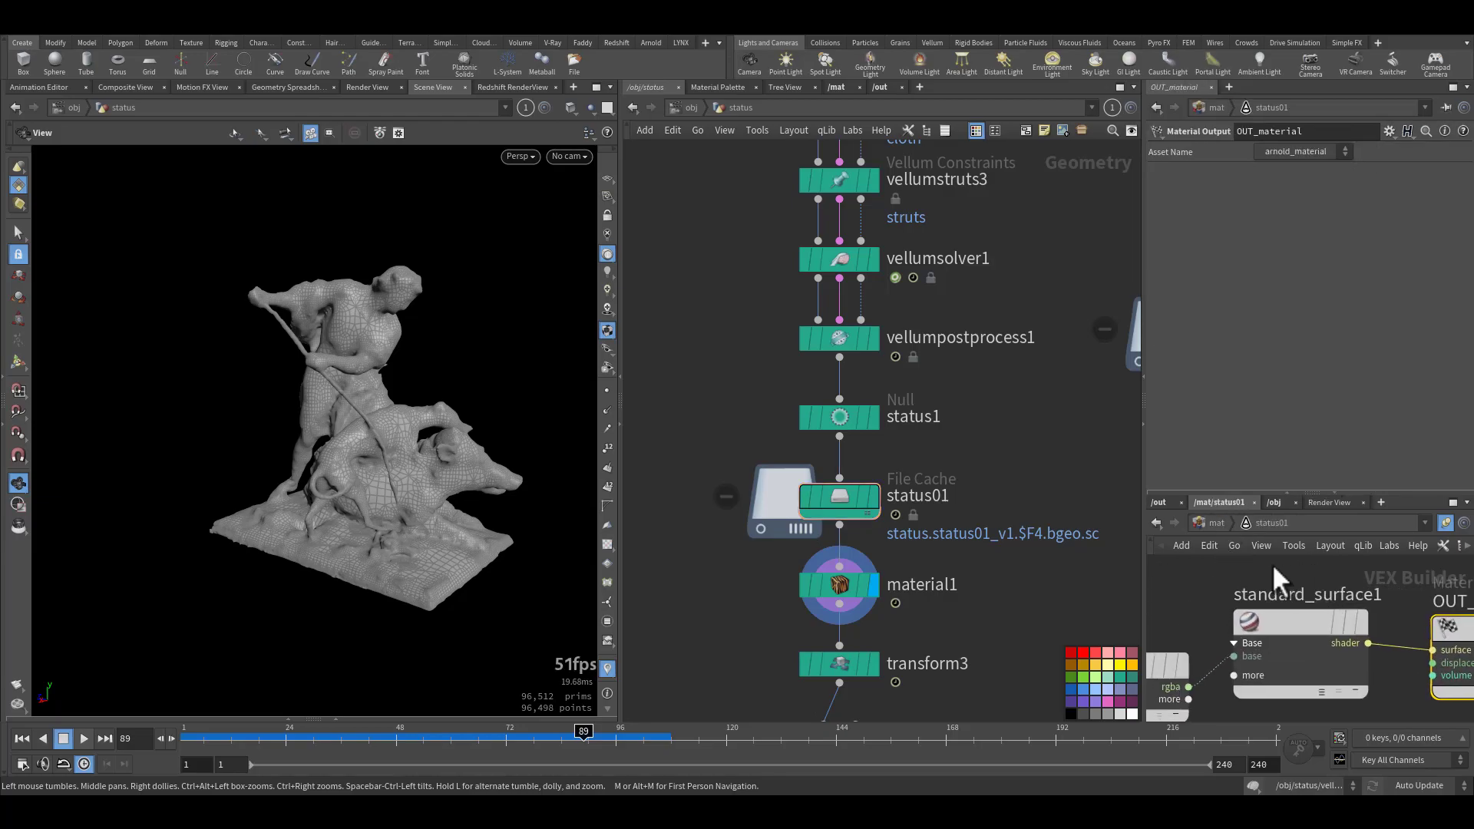
- Review standard_surface1's parameters and preset list, and the texture settings of the connected image1 node
click(1277, 618)
click(1388, 131)
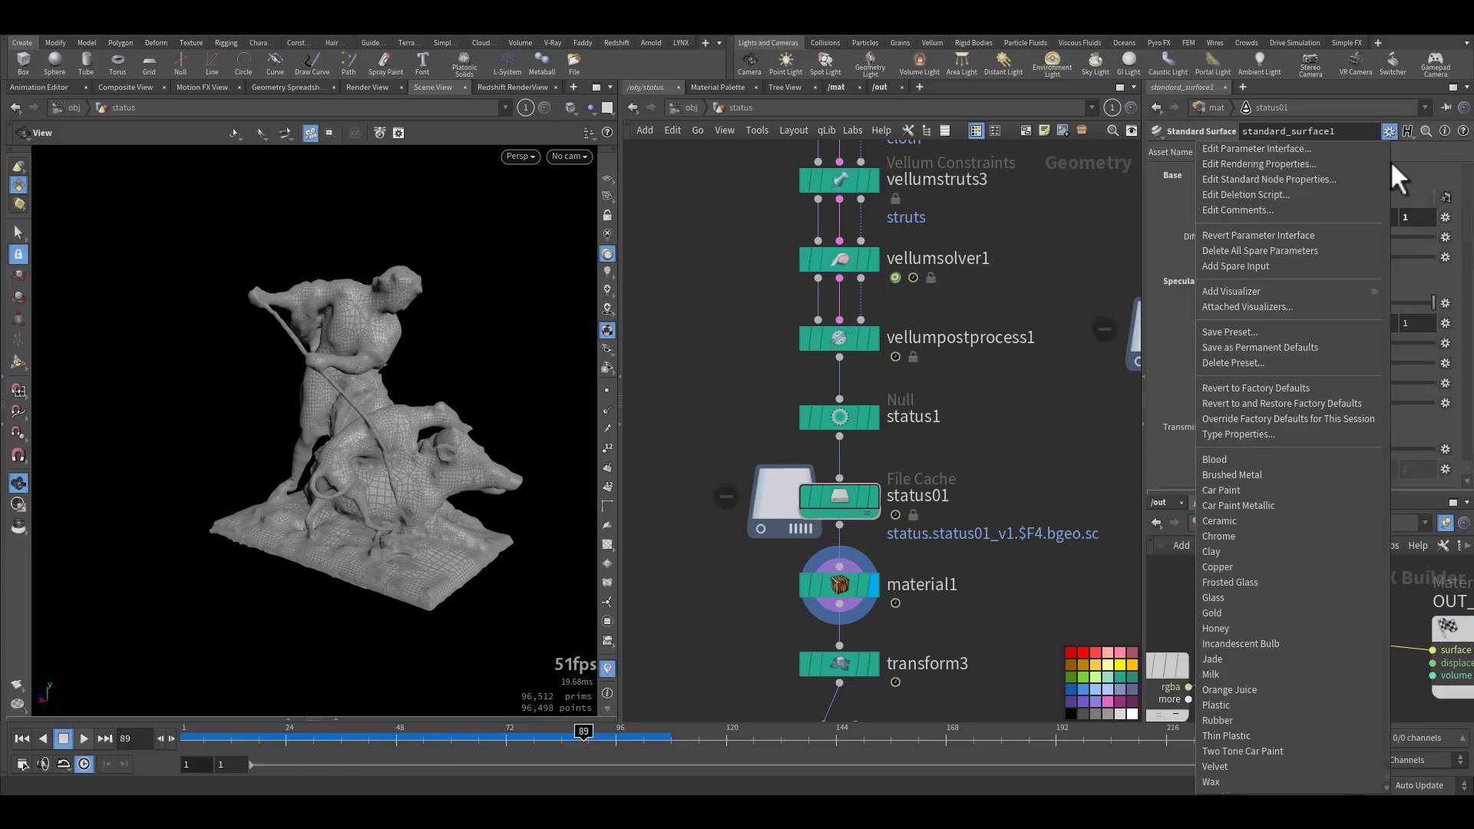
click(1256, 666)
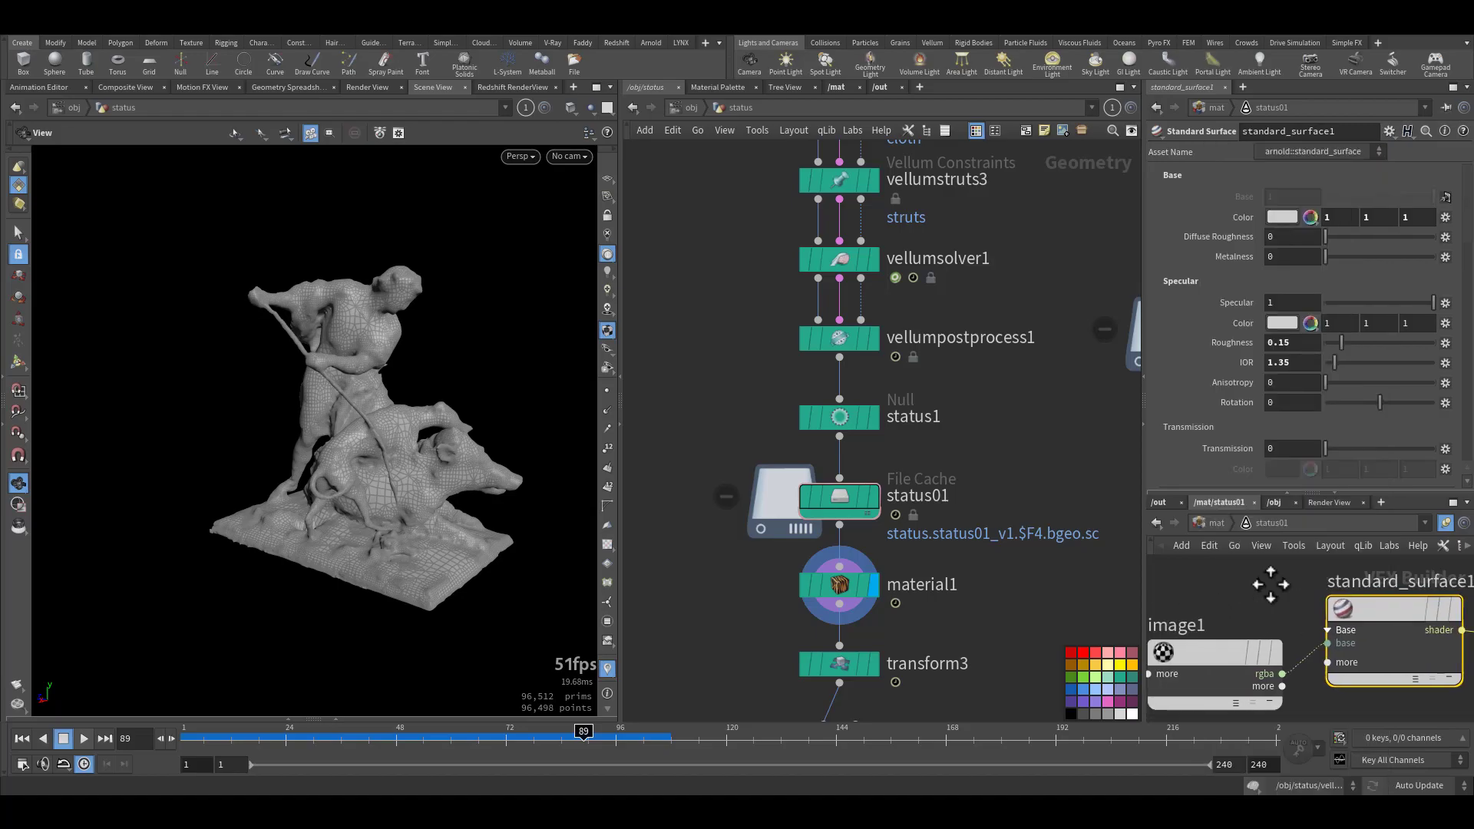
click(1203, 649)
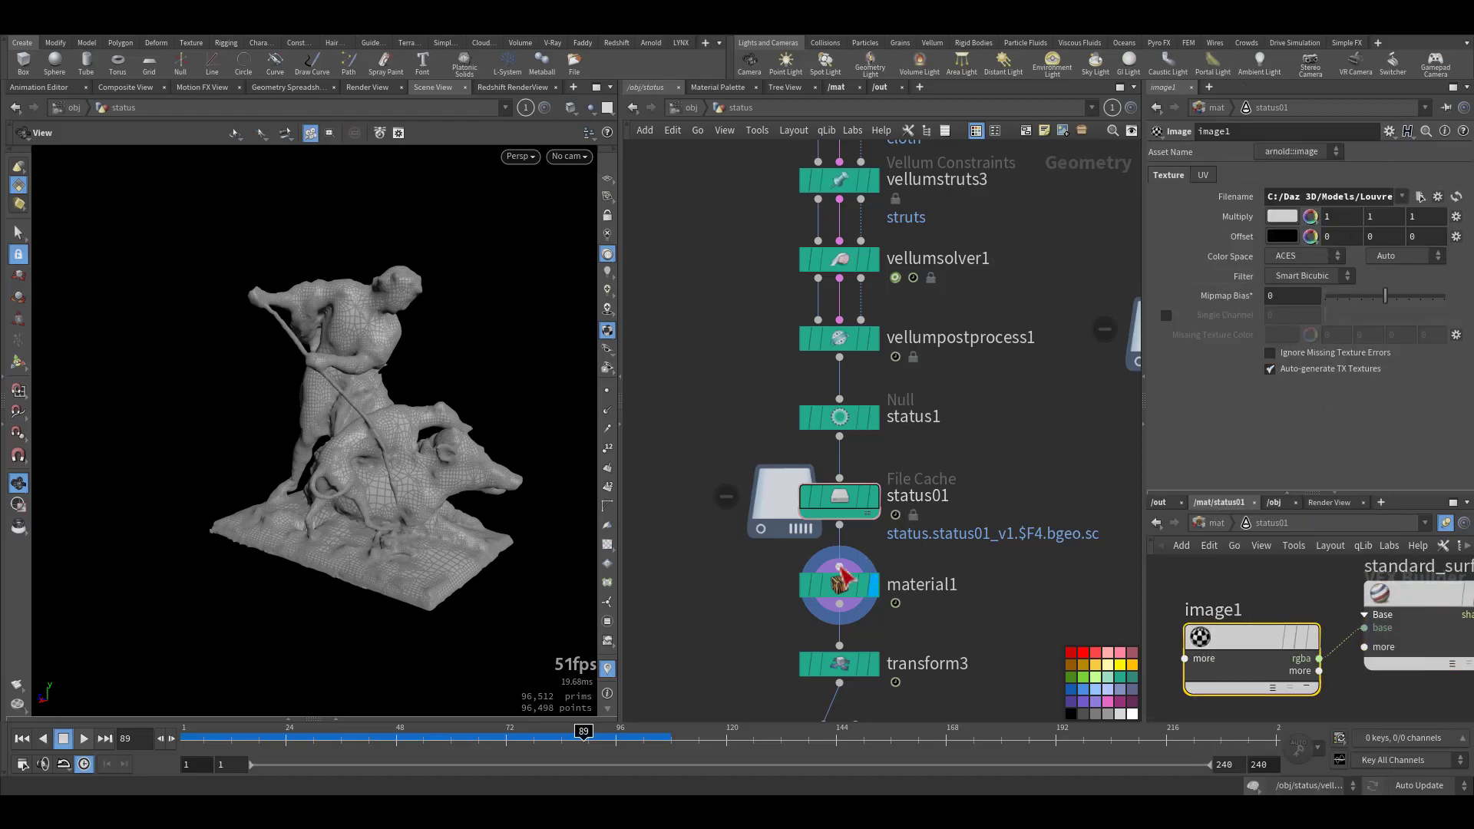
- Display the transform3 node and bring its scaled-down statue closer in the viewport
middle_drag(816, 592, 845, 467)
click(914, 540)
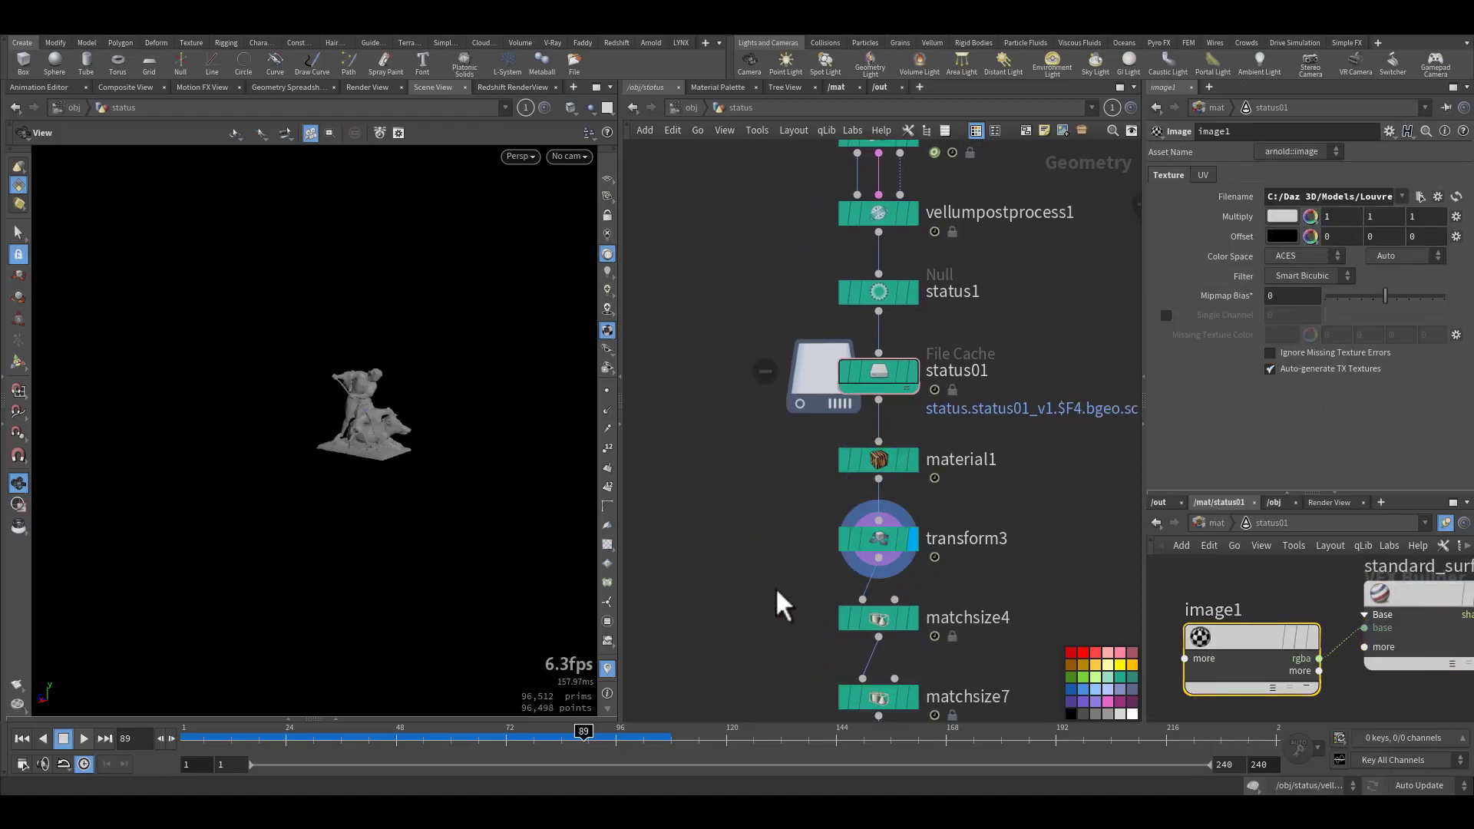
middle_drag(783, 602, 754, 507)
right_drag(475, 426, 668, 390)
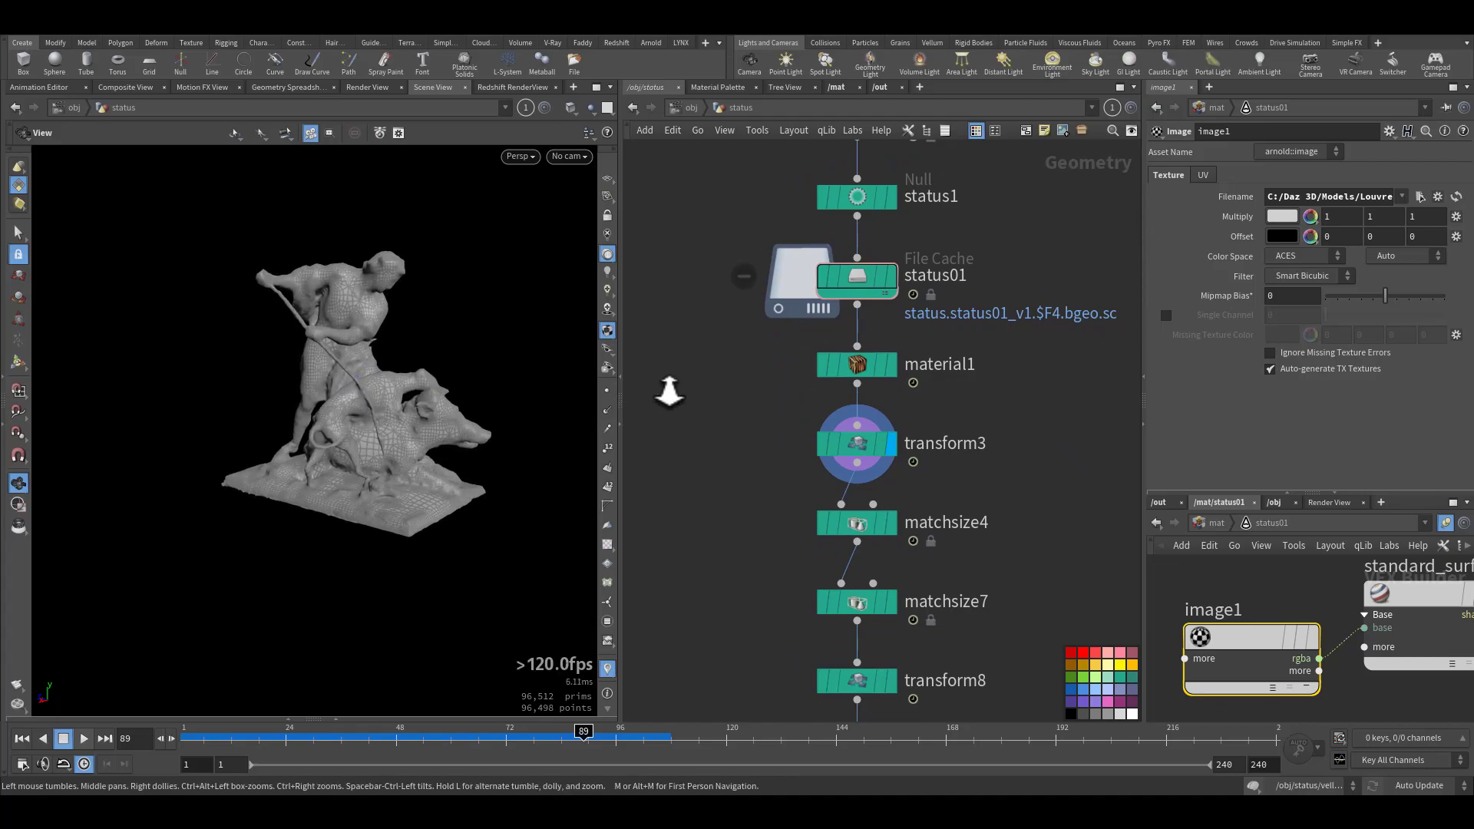
- Display and select the transform8 node to show the repositioned statue and its transform parameters
middle_drag(978, 660, 952, 533)
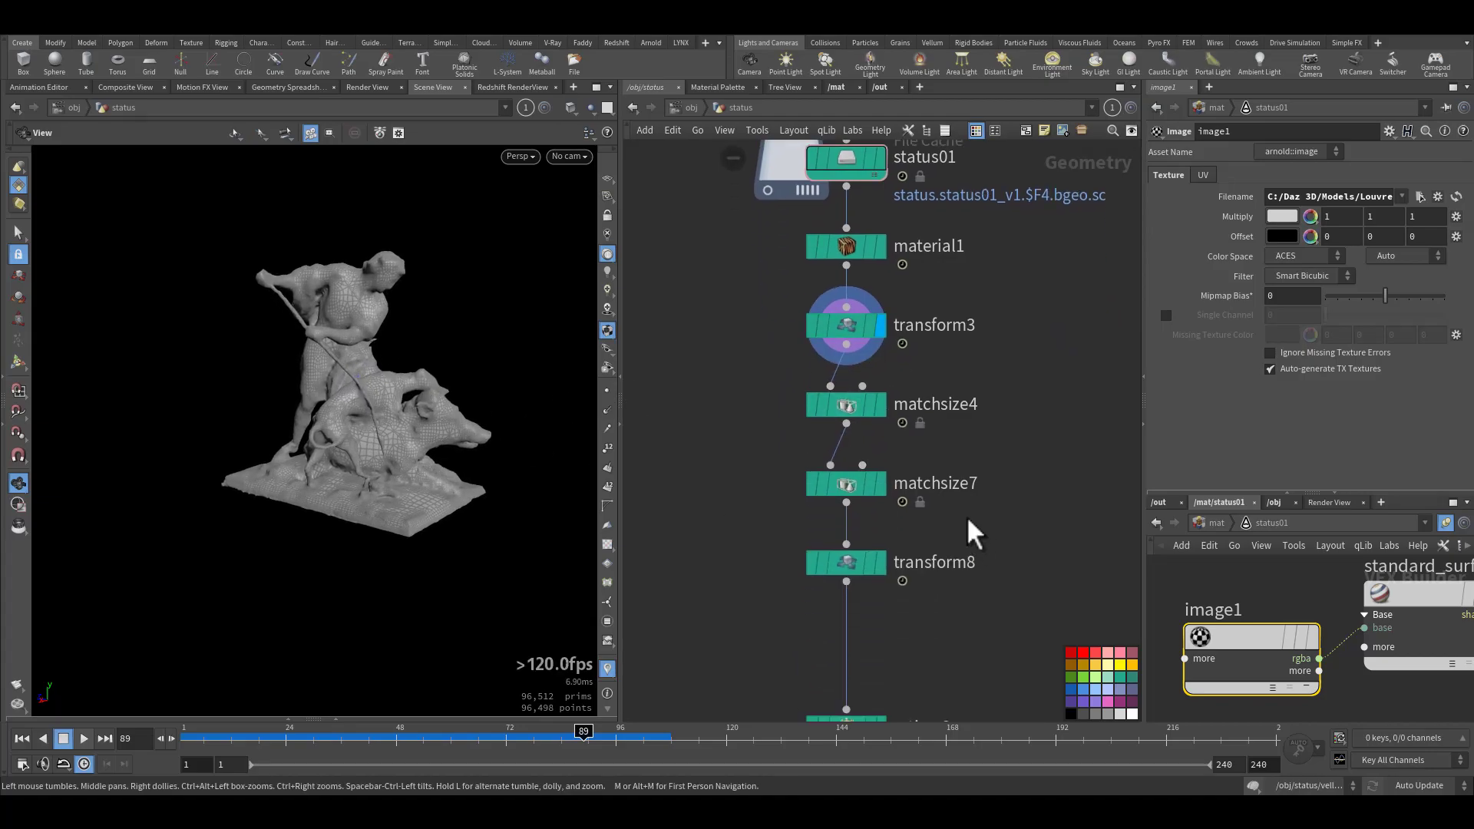
click(882, 563)
click(840, 567)
middle_drag(447, 550, 326, 398)
middle_drag(734, 556, 760, 370)
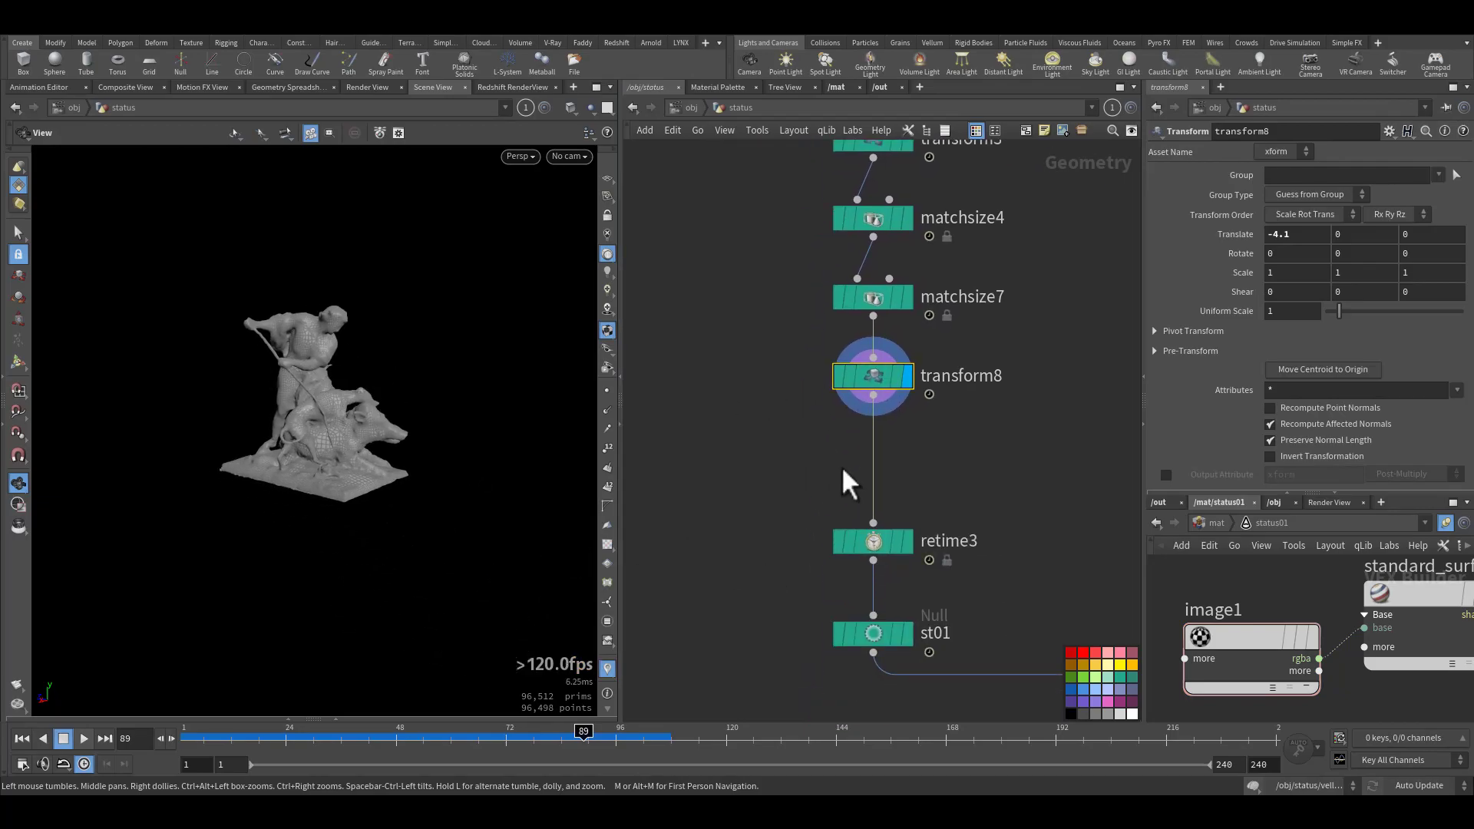
- Display the retime3 node, review its 0.5 speed setting and play the slowed statue animation from the first frame
click(905, 542)
click(840, 546)
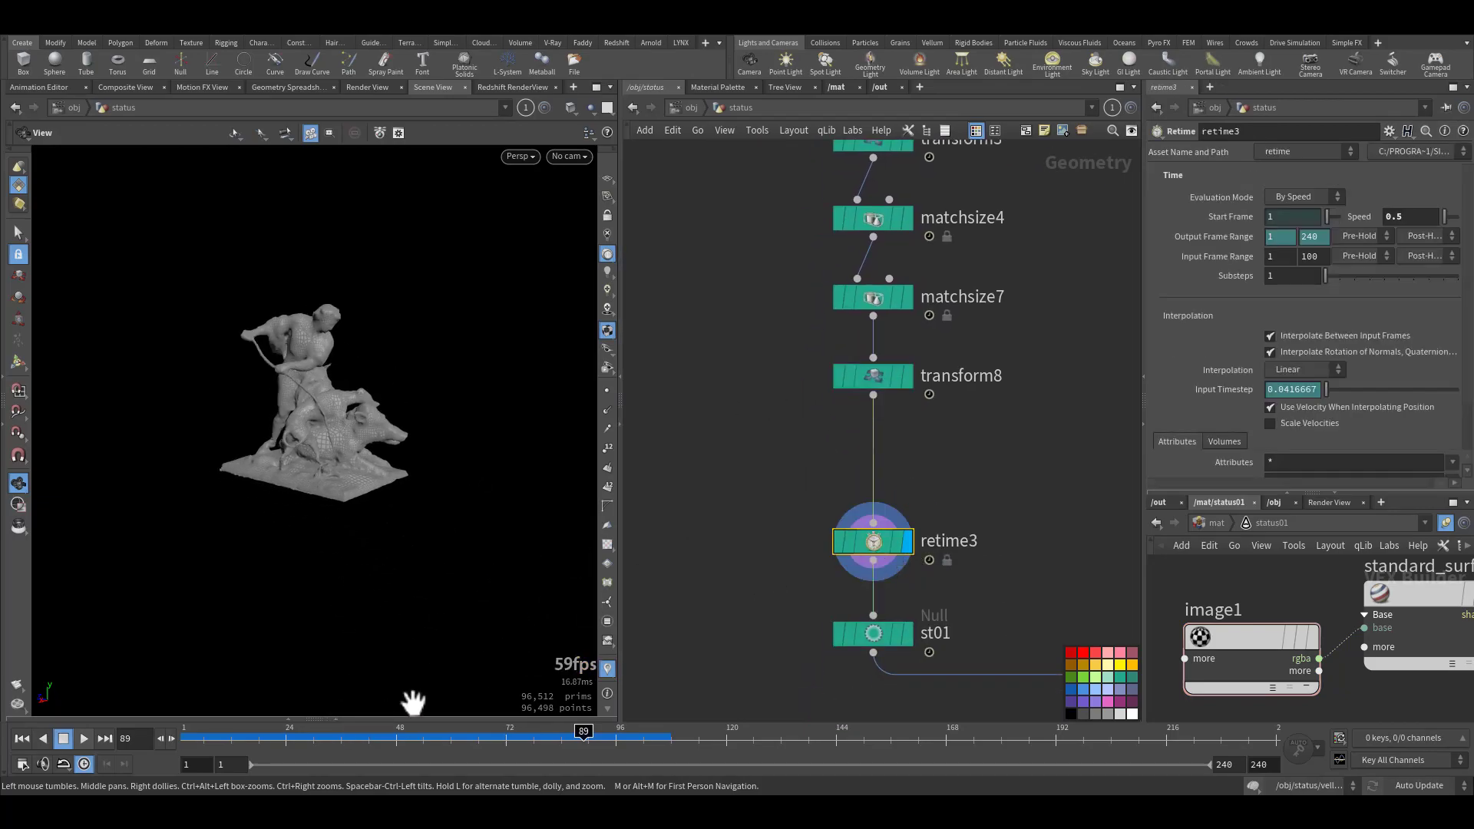
drag(1409, 217, 1380, 219)
click(709, 483)
click(22, 739)
click(85, 738)
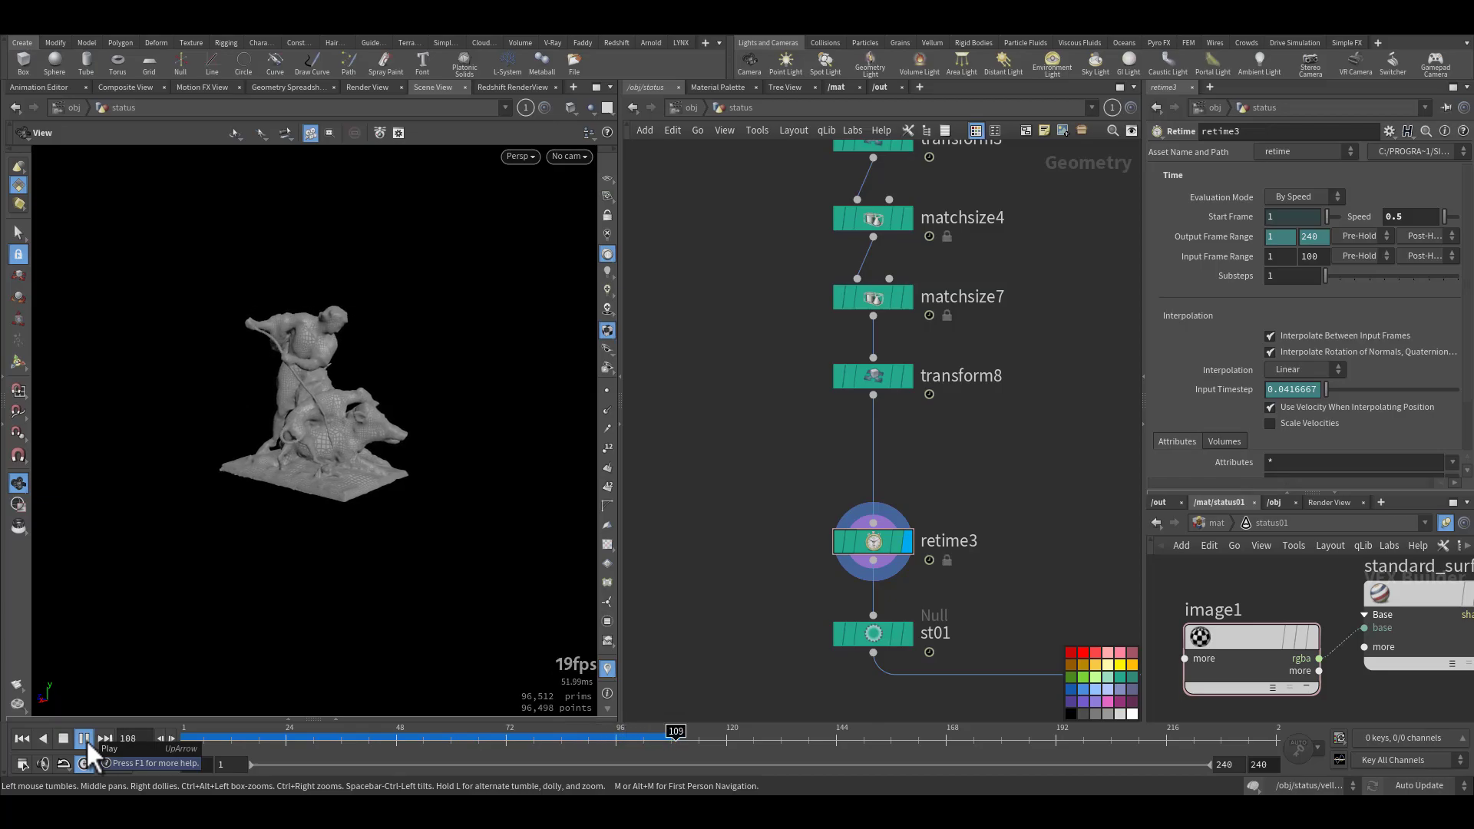
click(20, 740)
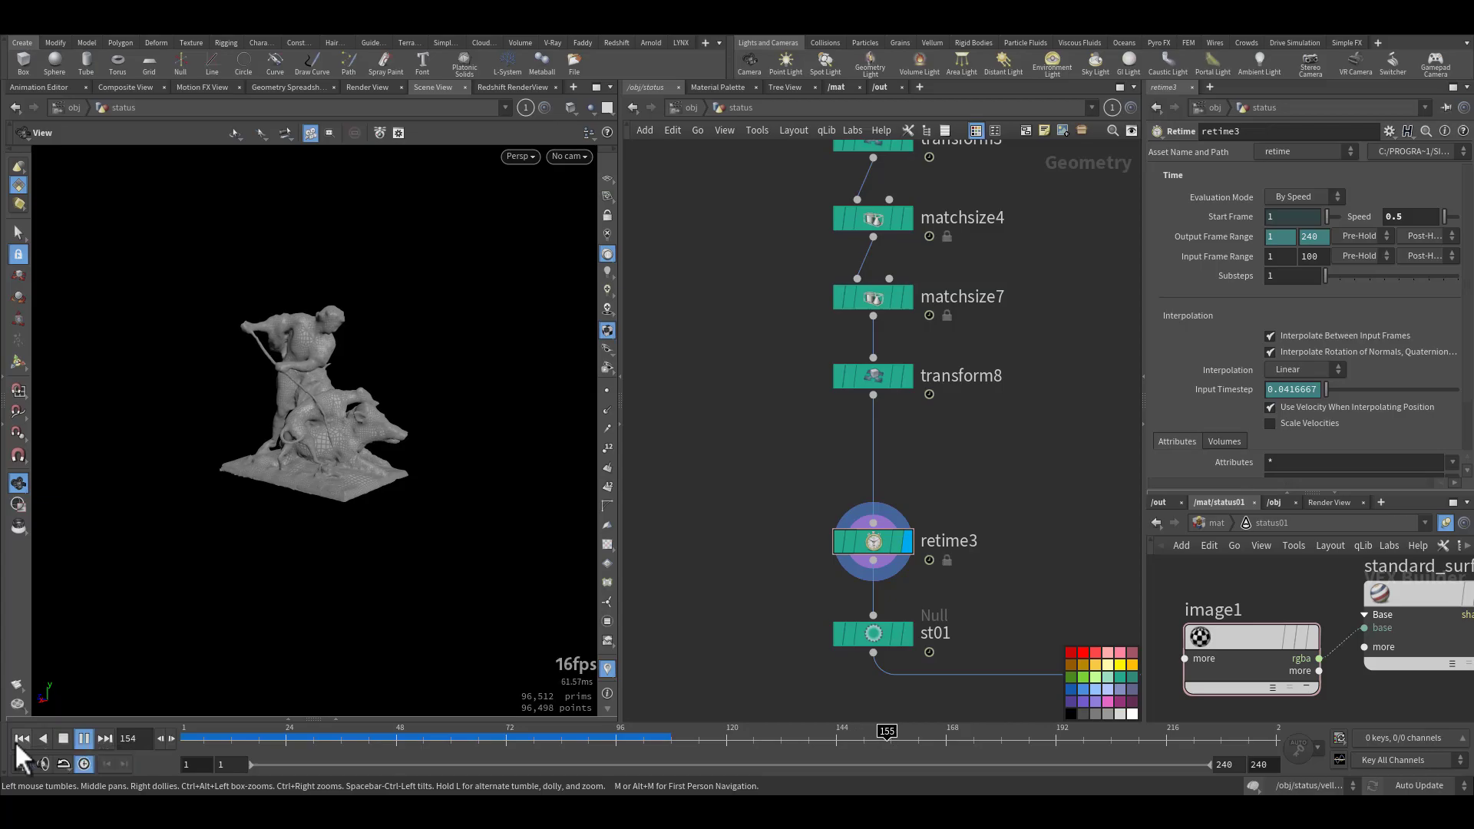
- Follow the statue branches down the network and display the merge1 node to show all three statues together
scroll(760, 564, down, 3)
scroll(773, 568, down, 3)
middle_drag(892, 485, 796, 655)
middle_drag(983, 377, 947, 572)
middle_drag(907, 451, 929, 611)
scroll(886, 330, up, 3)
click(796, 300)
middle_drag(832, 303, 957, 231)
middle_drag(944, 536, 950, 292)
middle_drag(934, 470, 925, 254)
click(841, 541)
middle_drag(328, 521, 388, 504)
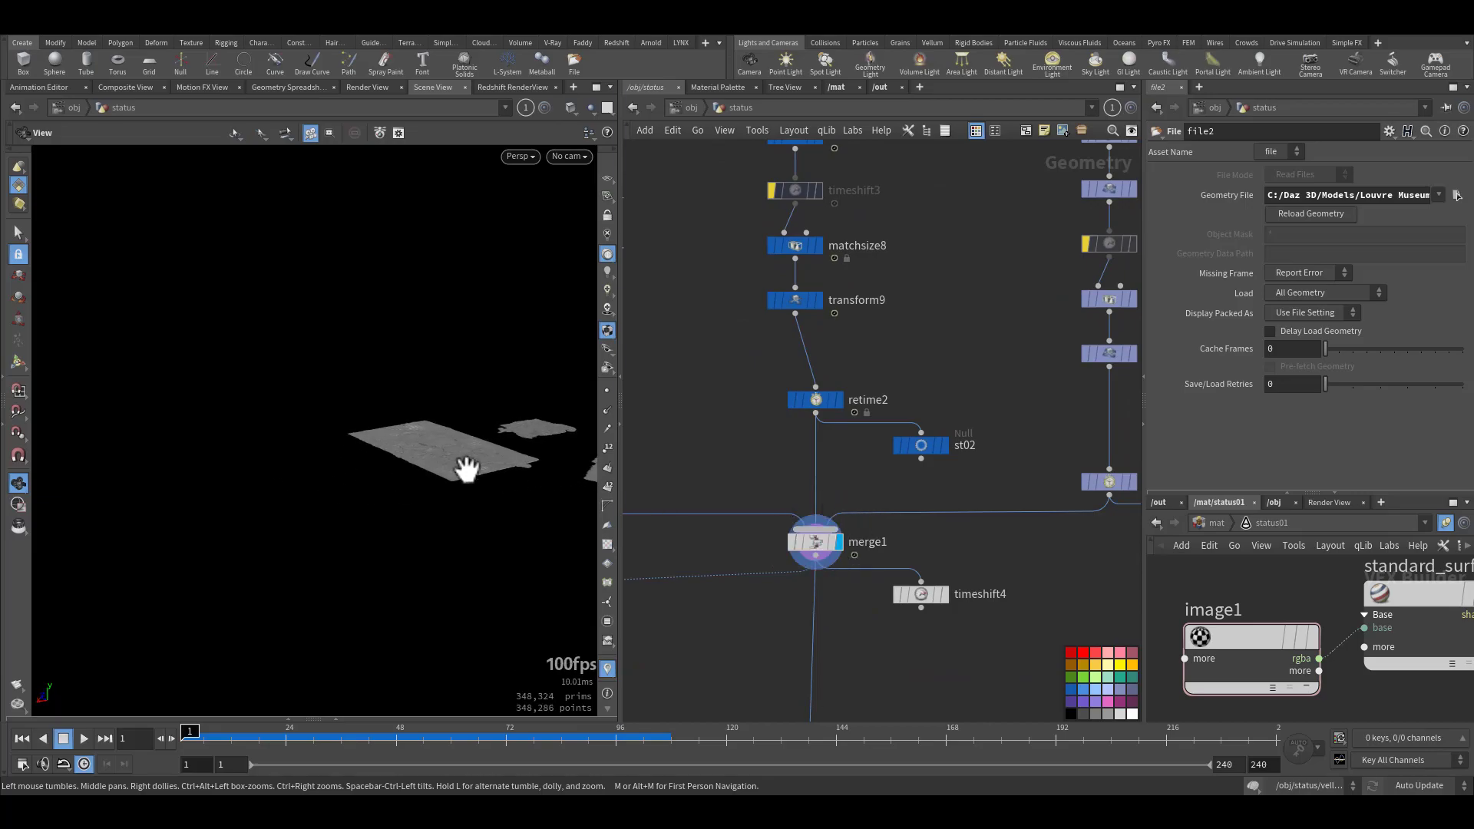
drag(476, 468, 283, 549)
- Scrub and play the merged statues' animation in the viewport, and stop the playback
click(336, 737)
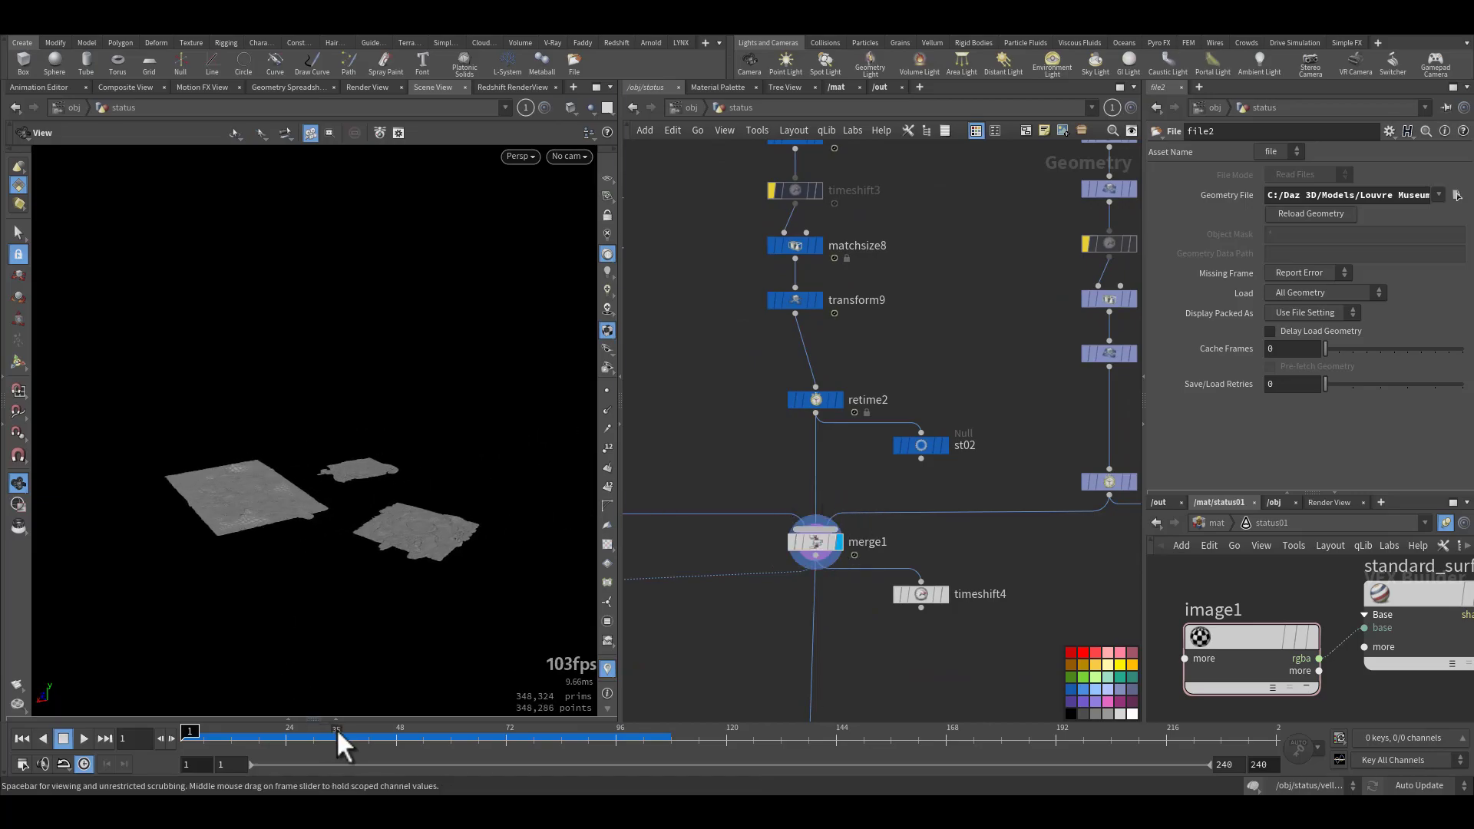
click(466, 733)
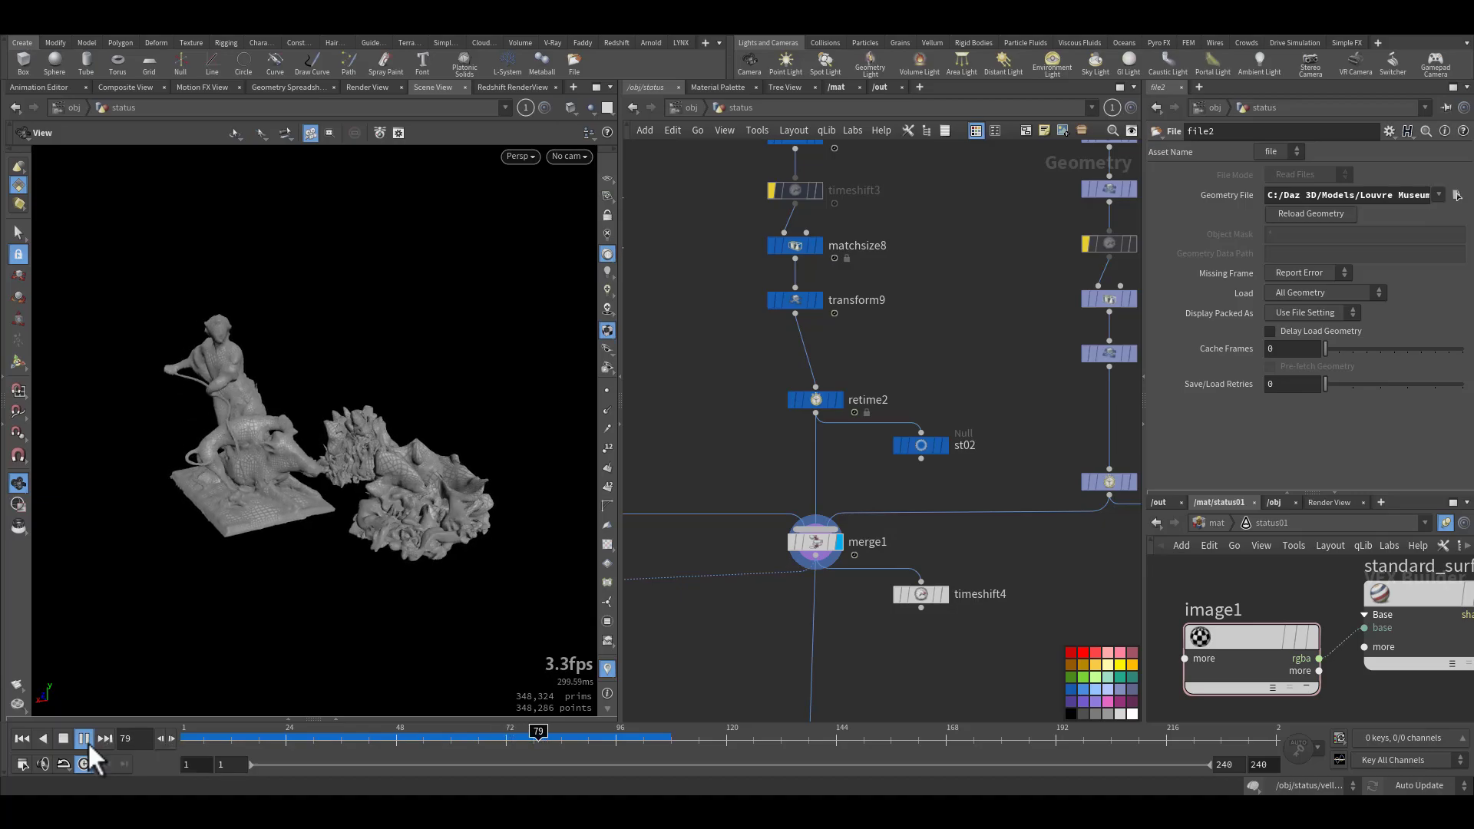
click(62, 738)
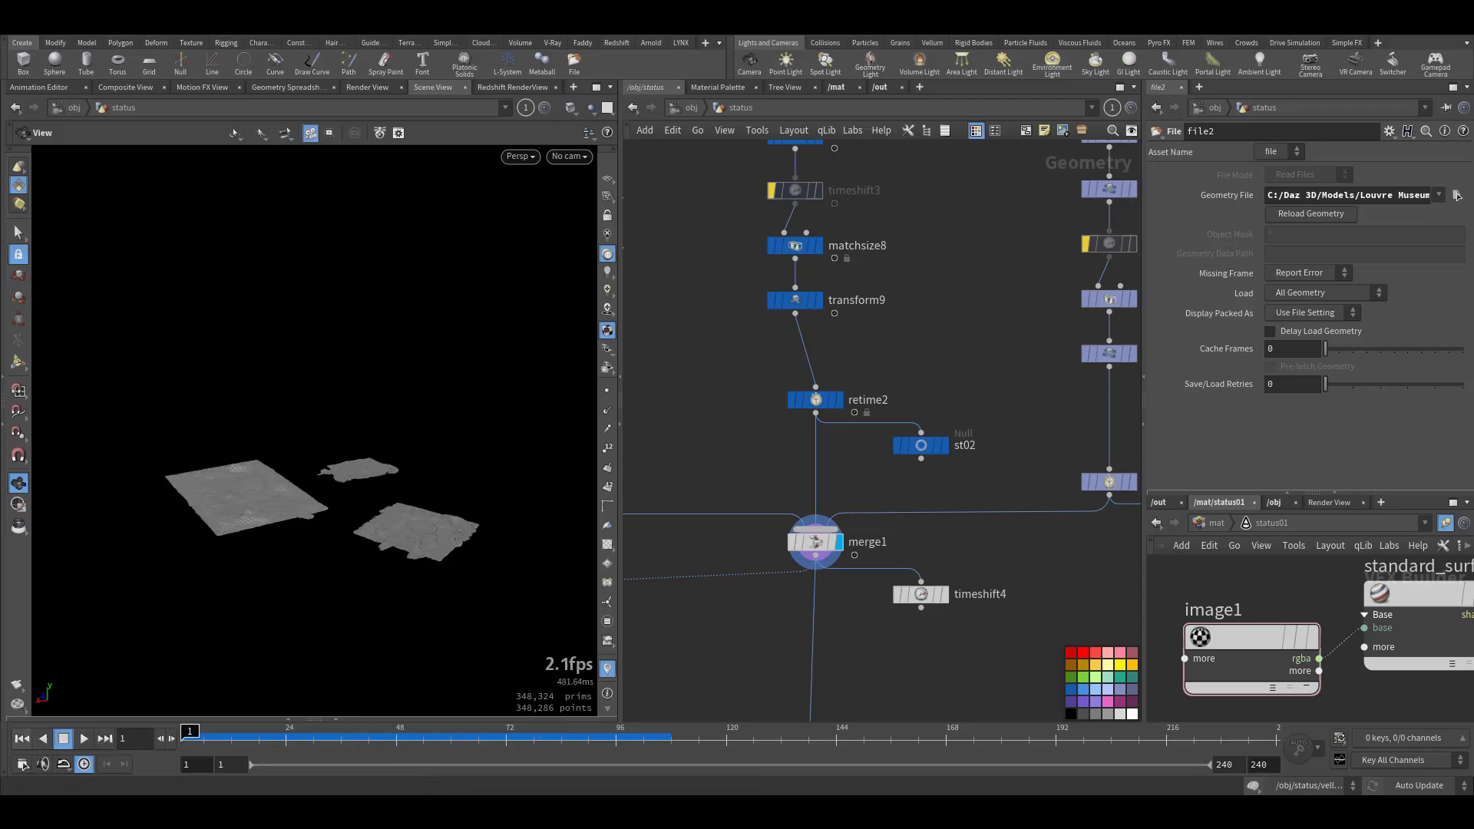
- Switch to the flipbook viewer and play the preview of the three statues rising from the ground
mouse_move(434, 793)
click(434, 756)
click(85, 760)
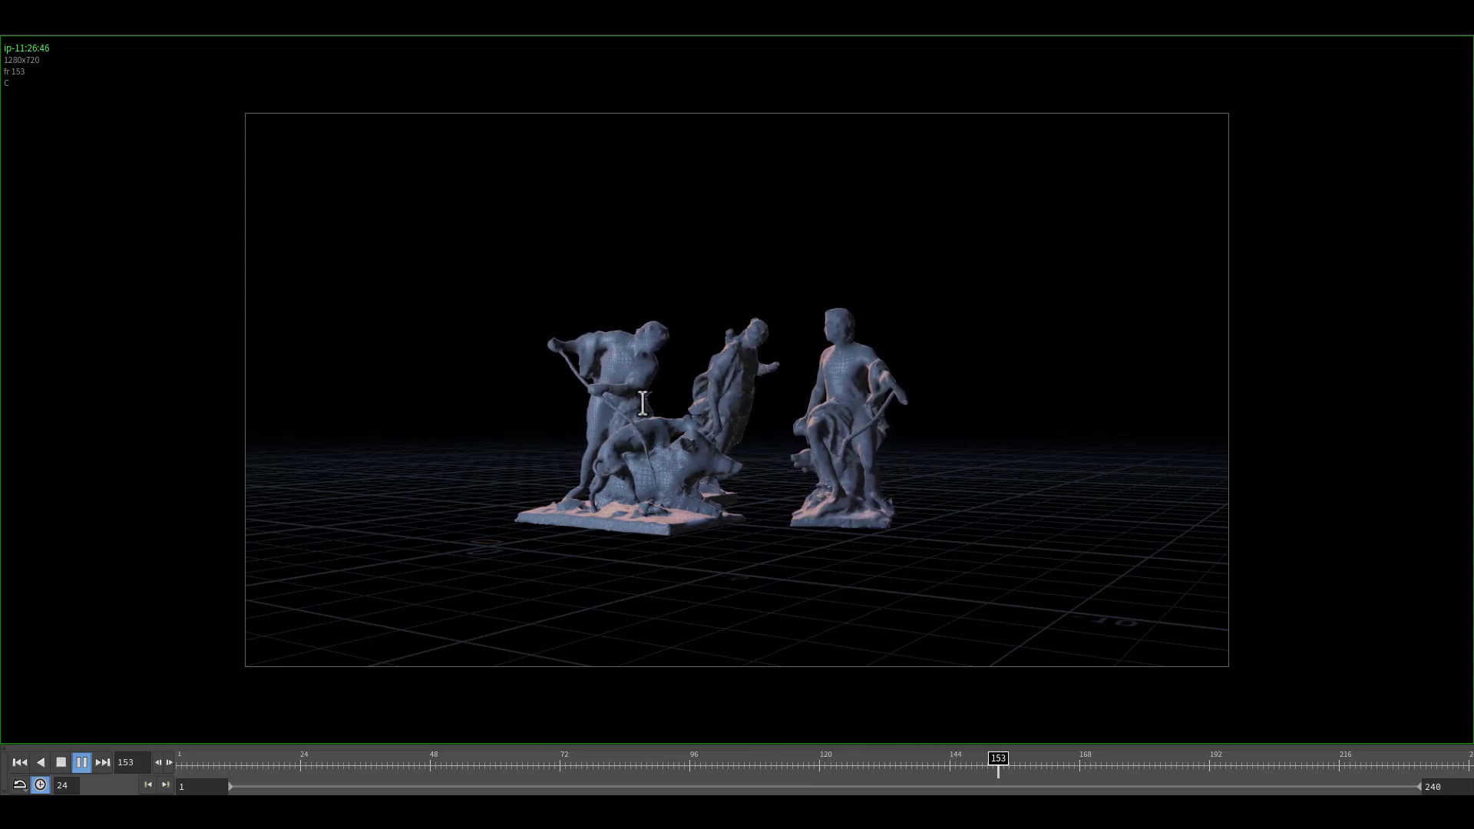
click(81, 762)
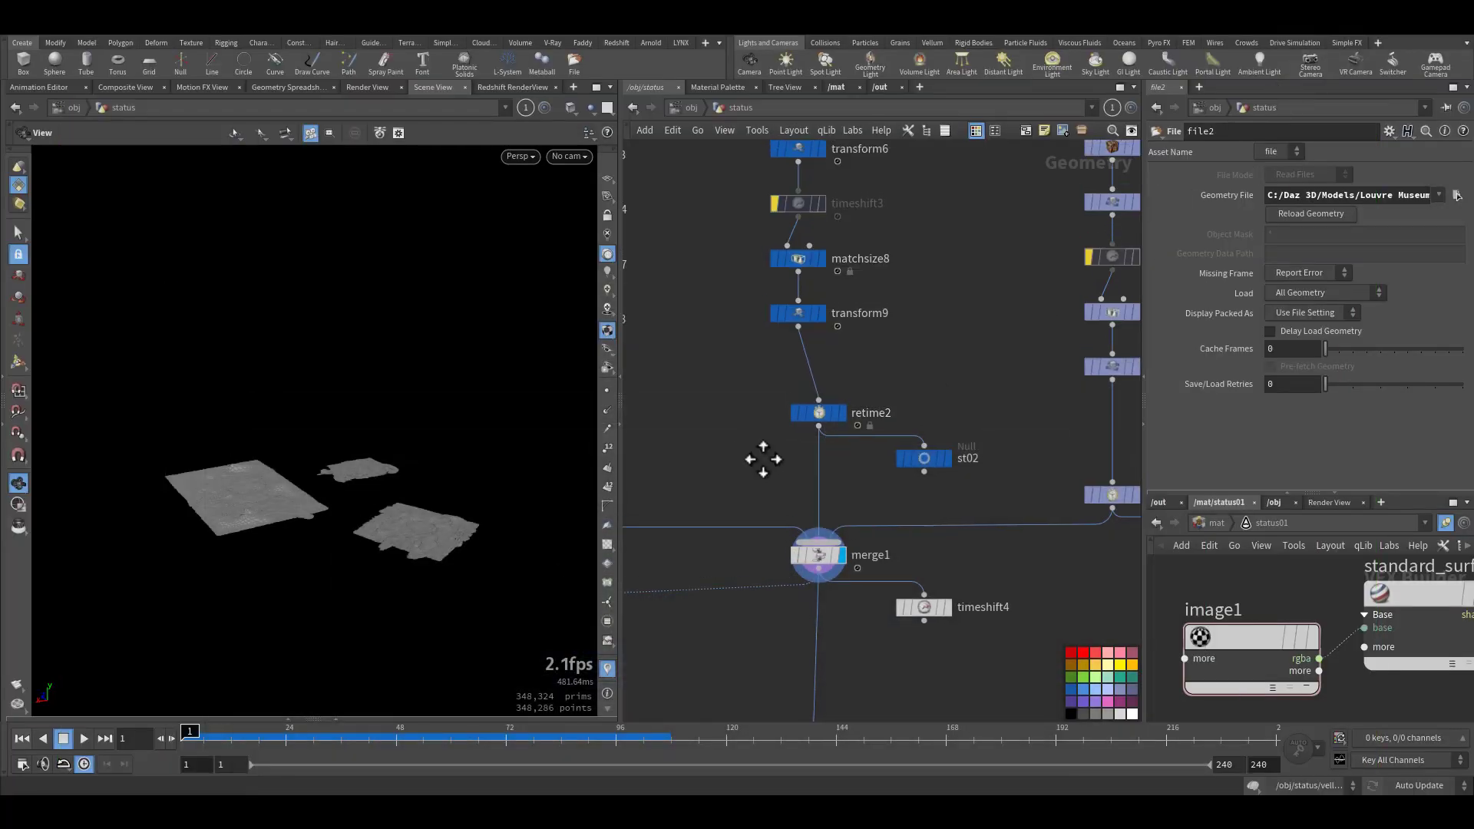
- Return to the status network, open vellumsolver1's forces network and select the vellumconstraintproperty1 node
middle_drag(730, 381, 806, 577)
middle_drag(735, 631, 923, 398)
middle_drag(921, 477, 882, 330)
middle_drag(839, 472, 891, 712)
middle_drag(809, 442, 803, 620)
middle_drag(763, 508, 755, 623)
middle_drag(767, 372, 761, 451)
double_click(831, 359)
click(696, 471)
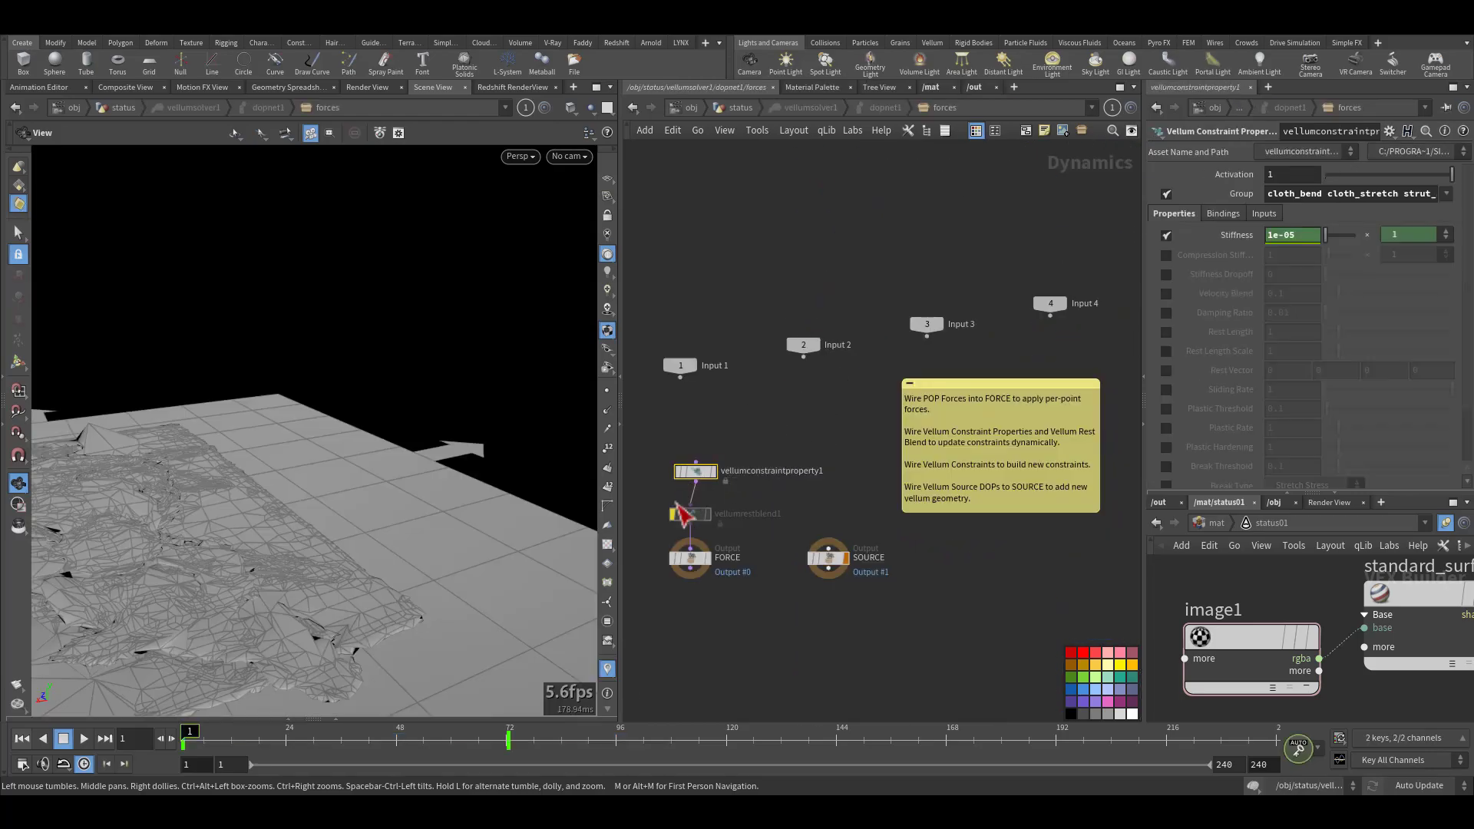
- Examine the constraint groups entered in vellumconstraintproperty1 and the flattened mesh in the viewport
scroll(842, 365, up, 5)
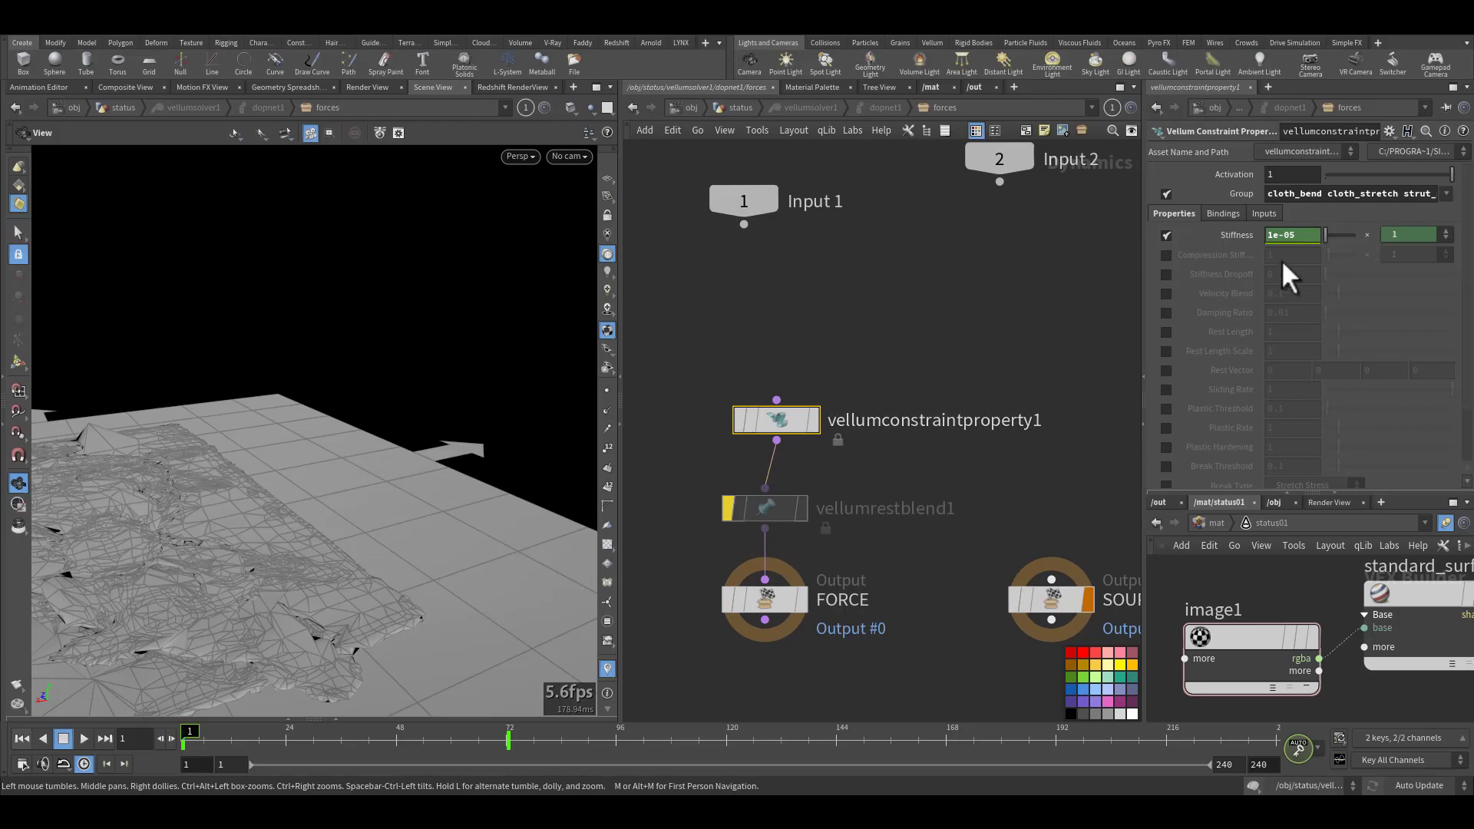
click(1271, 193)
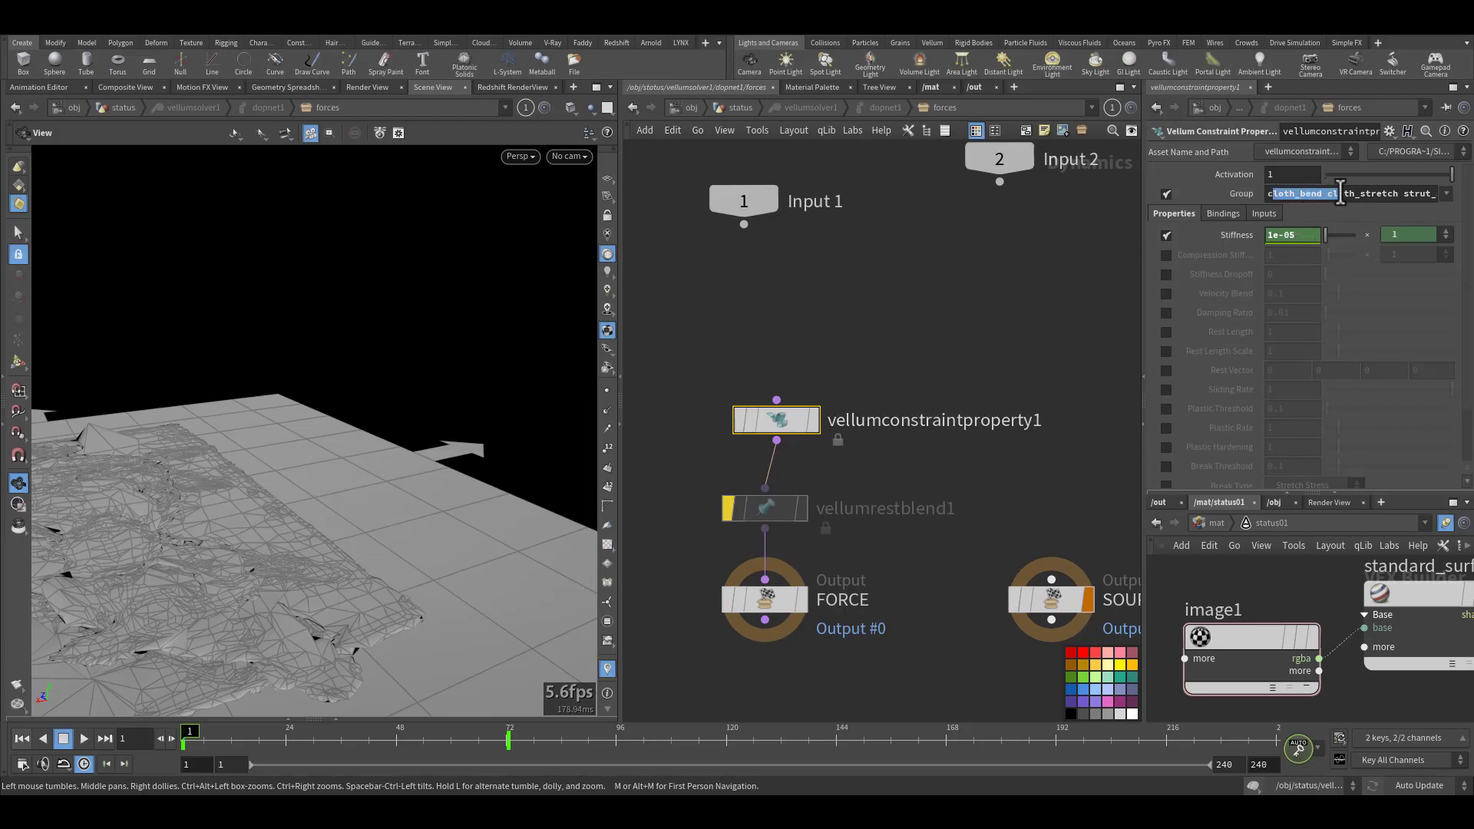
drag(893, 327, 712, 483)
drag(255, 540, 294, 482)
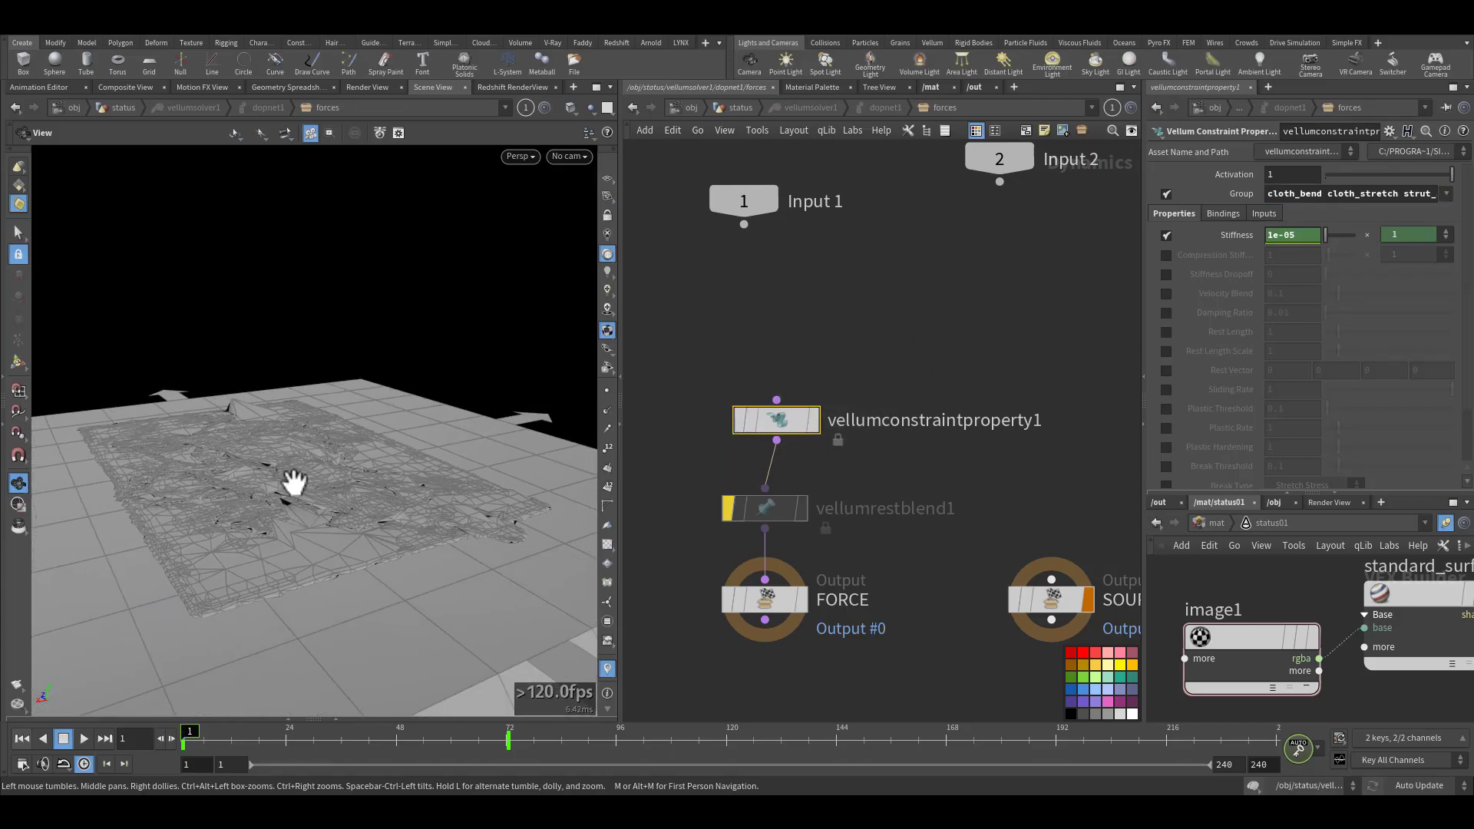
- Go up to the status network, reopen vellumsolver1's forces and view the available constraint groups of vellumconstraintproperty1
click(737, 108)
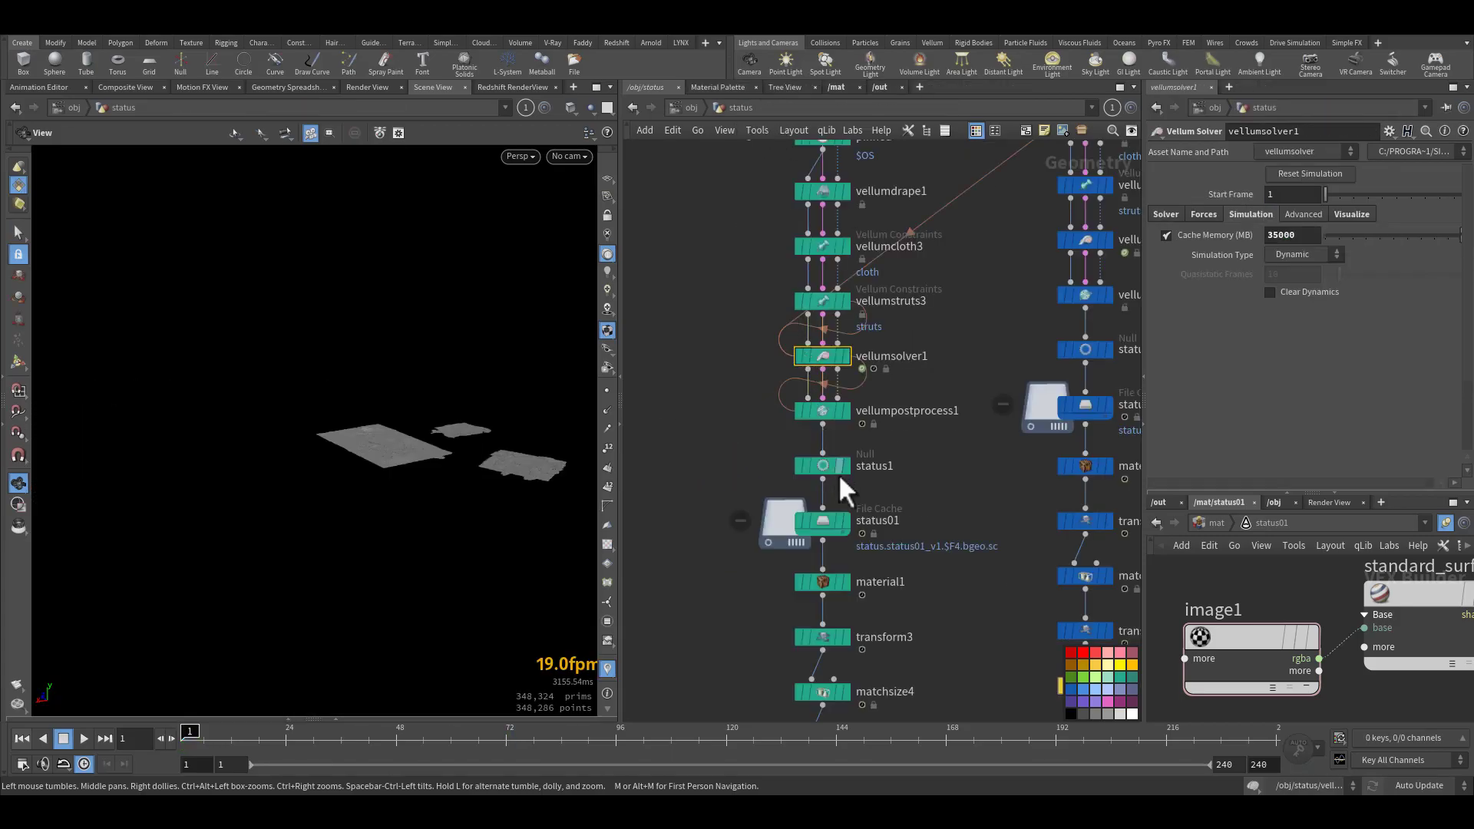
double_click(829, 355)
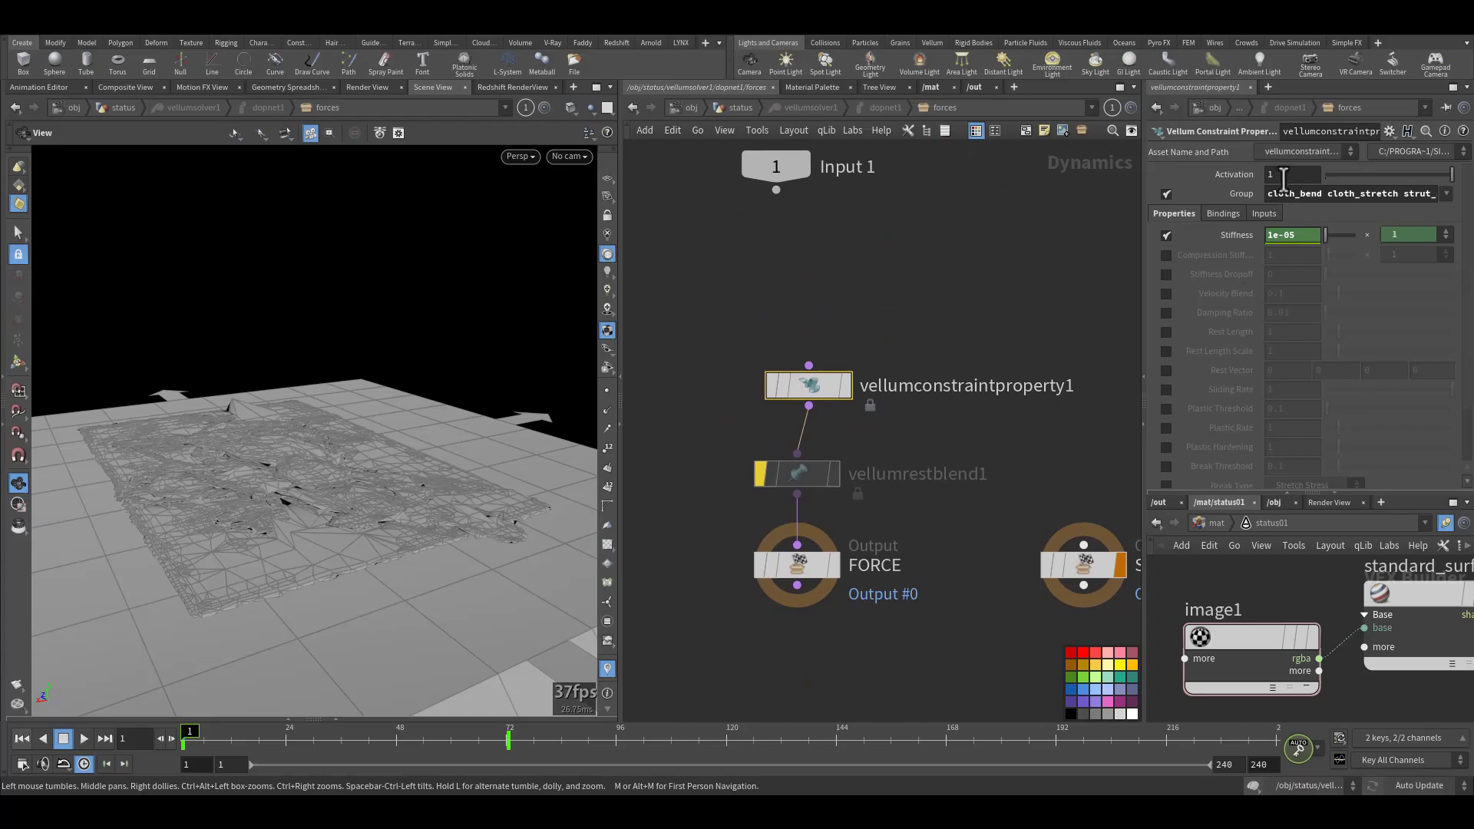
click(1446, 193)
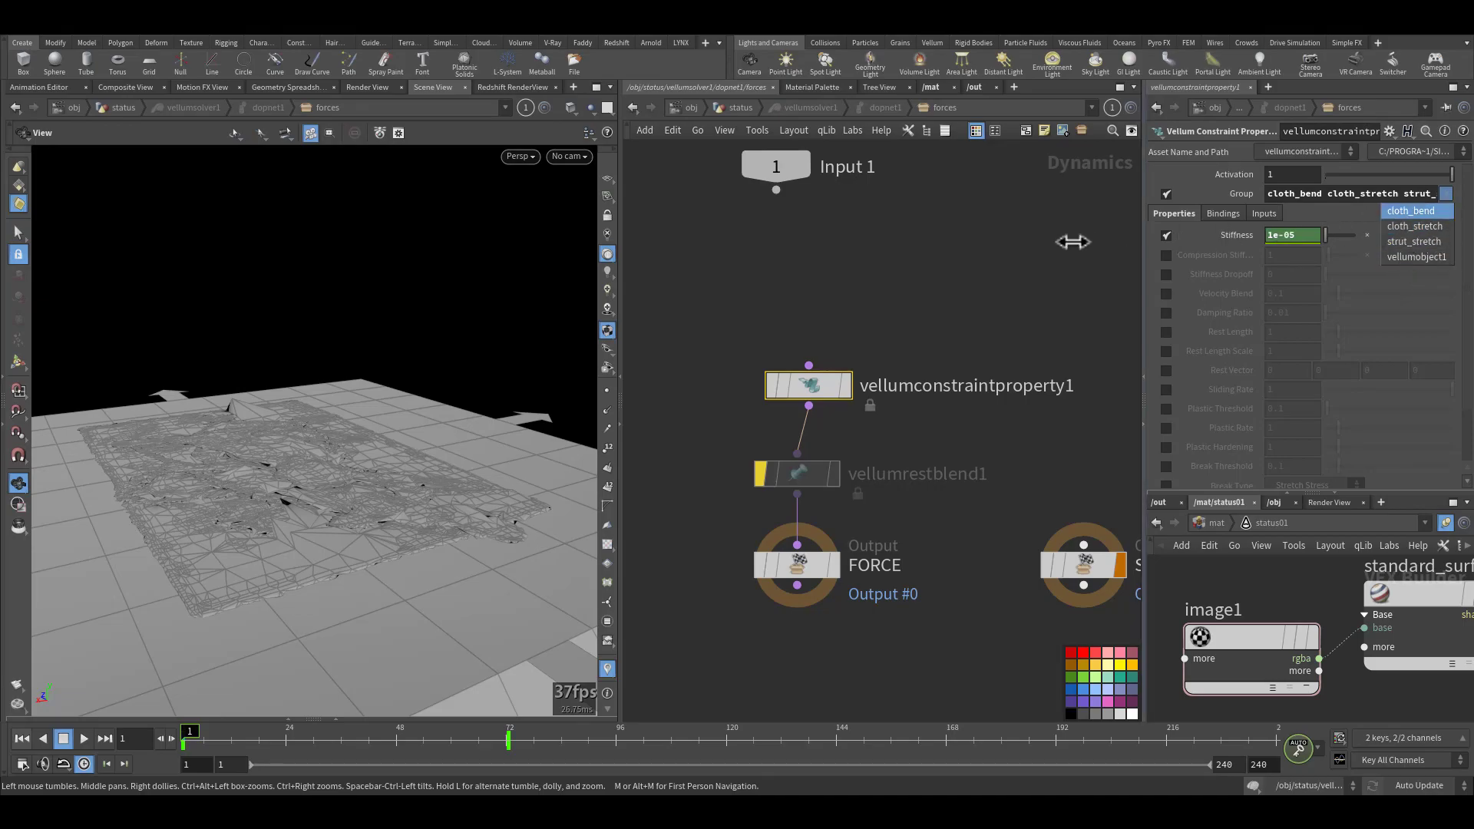
click(1072, 242)
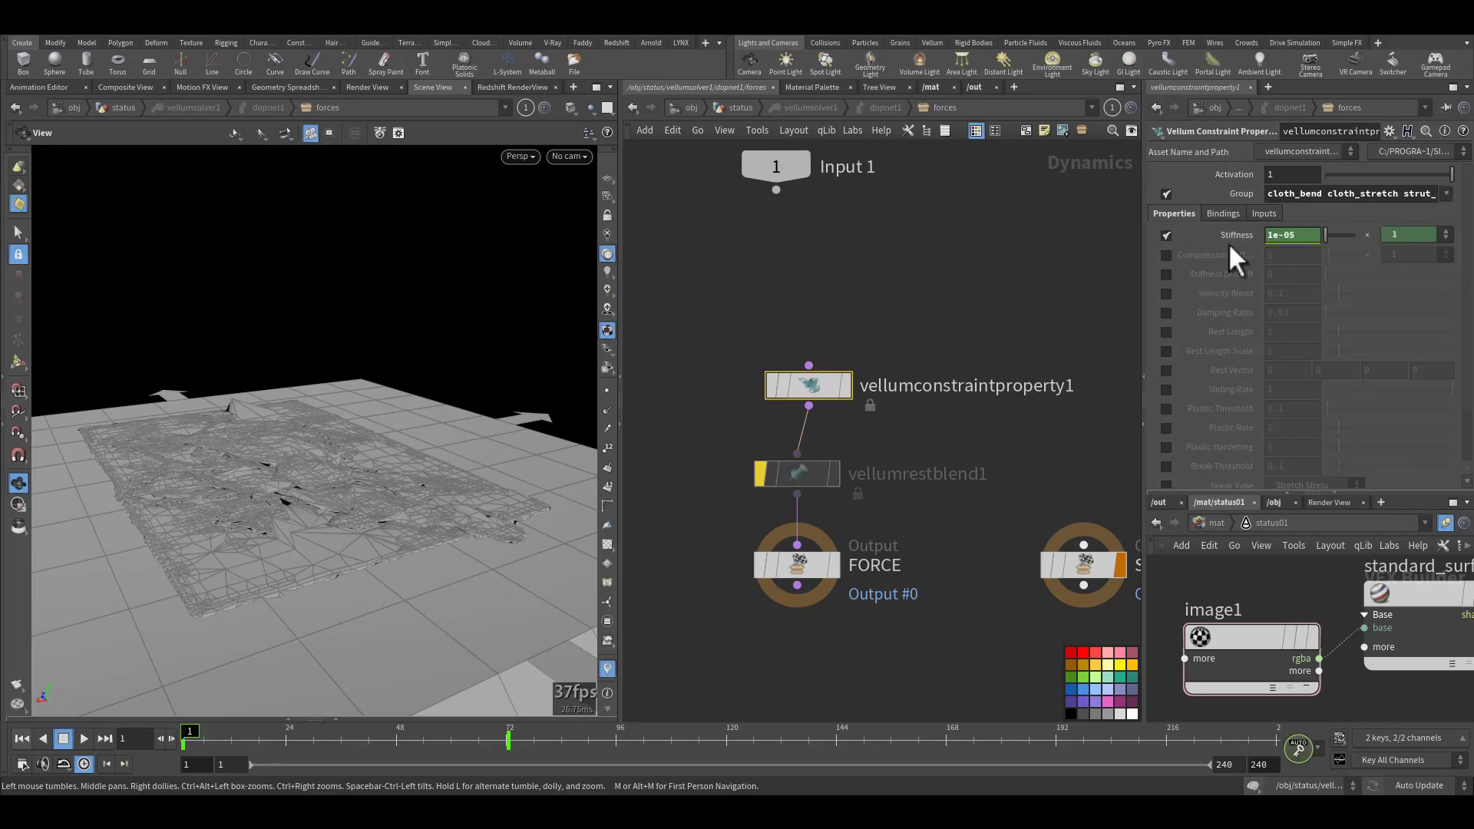
- Inspect the animation curves of the constraint's Stiffness value and its exponent, and return to the status network
shift+click(1295, 238)
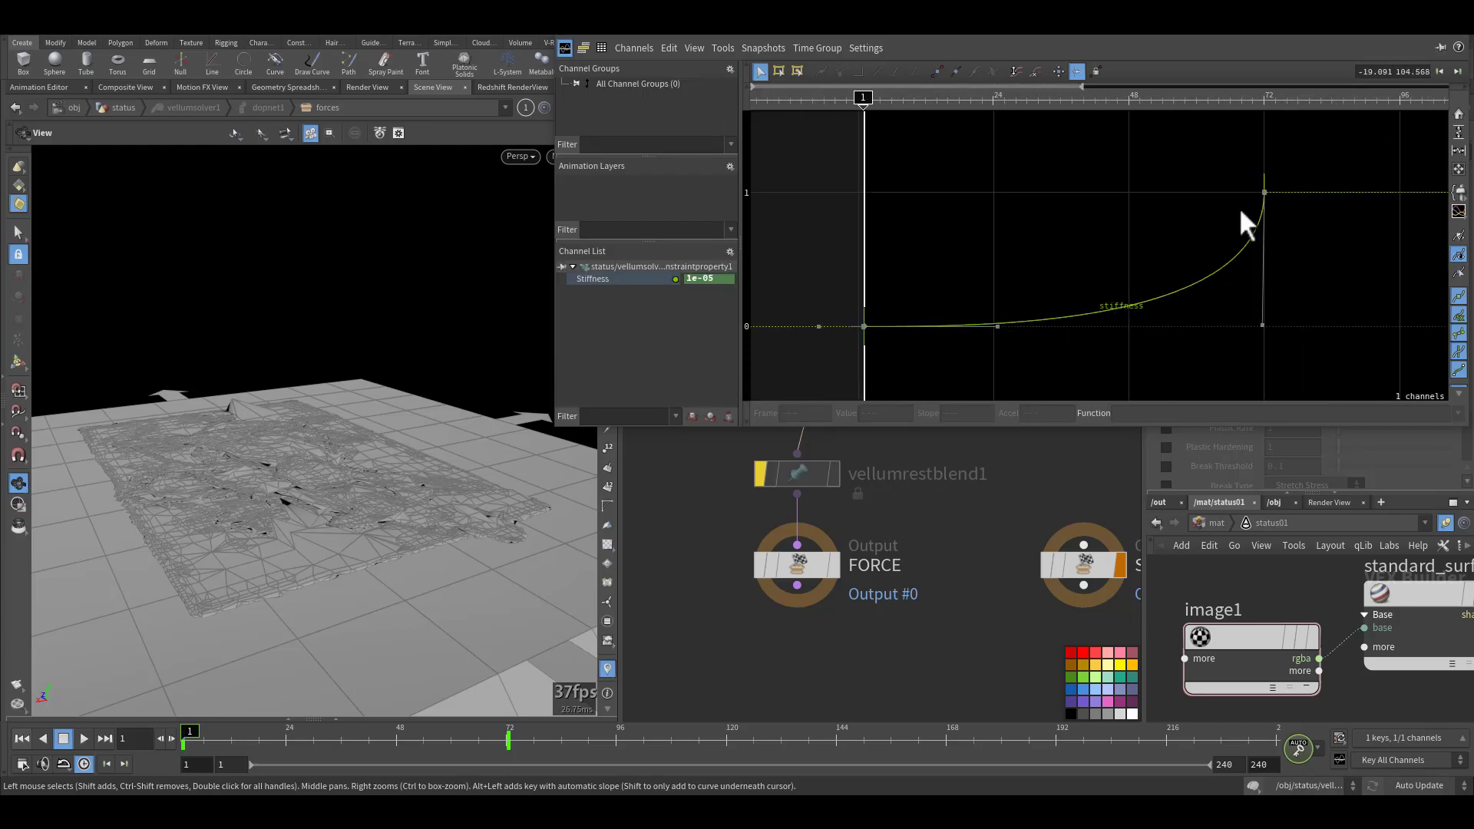
click(1453, 28)
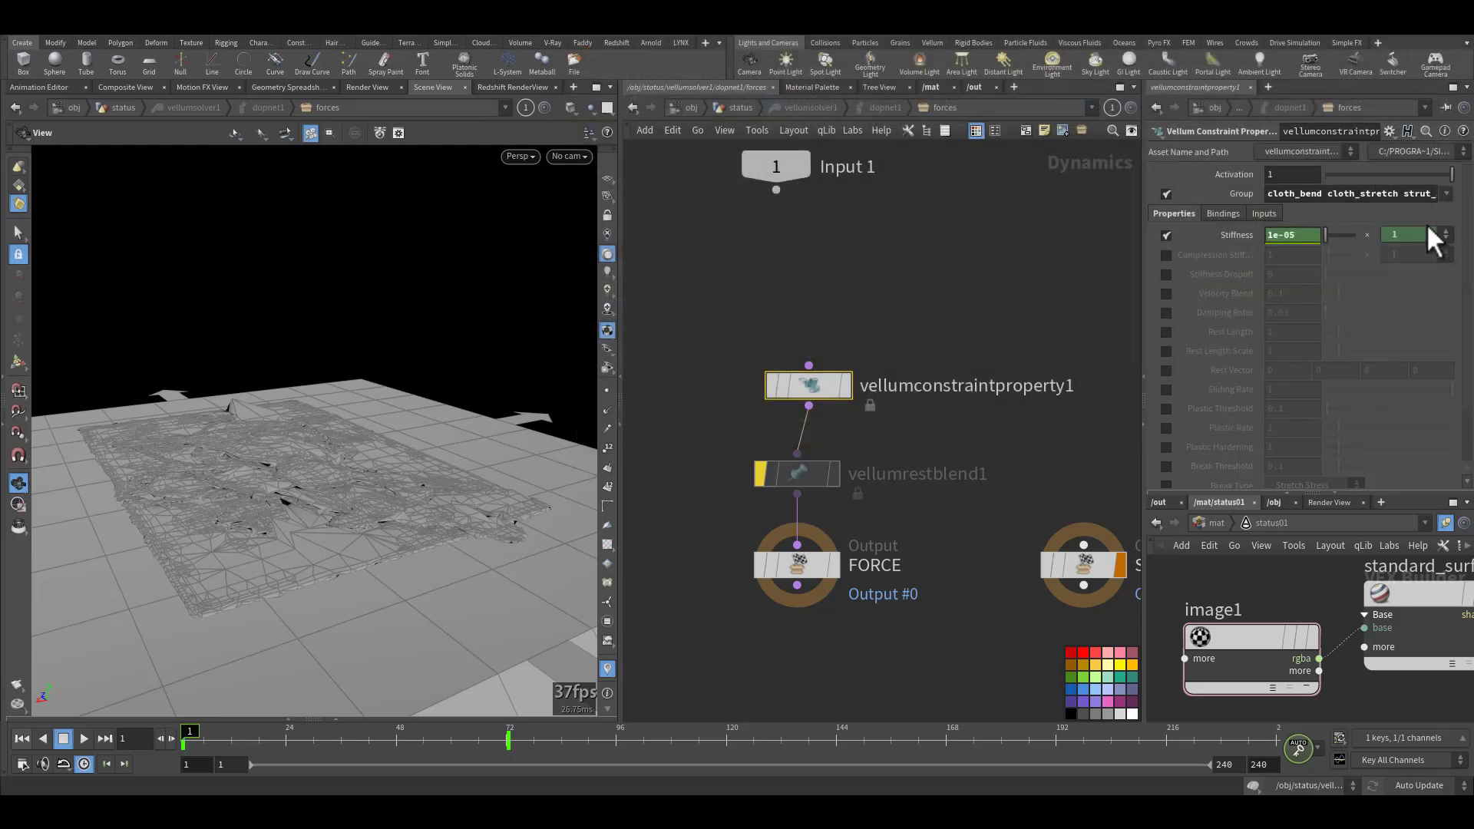
shift+click(1411, 247)
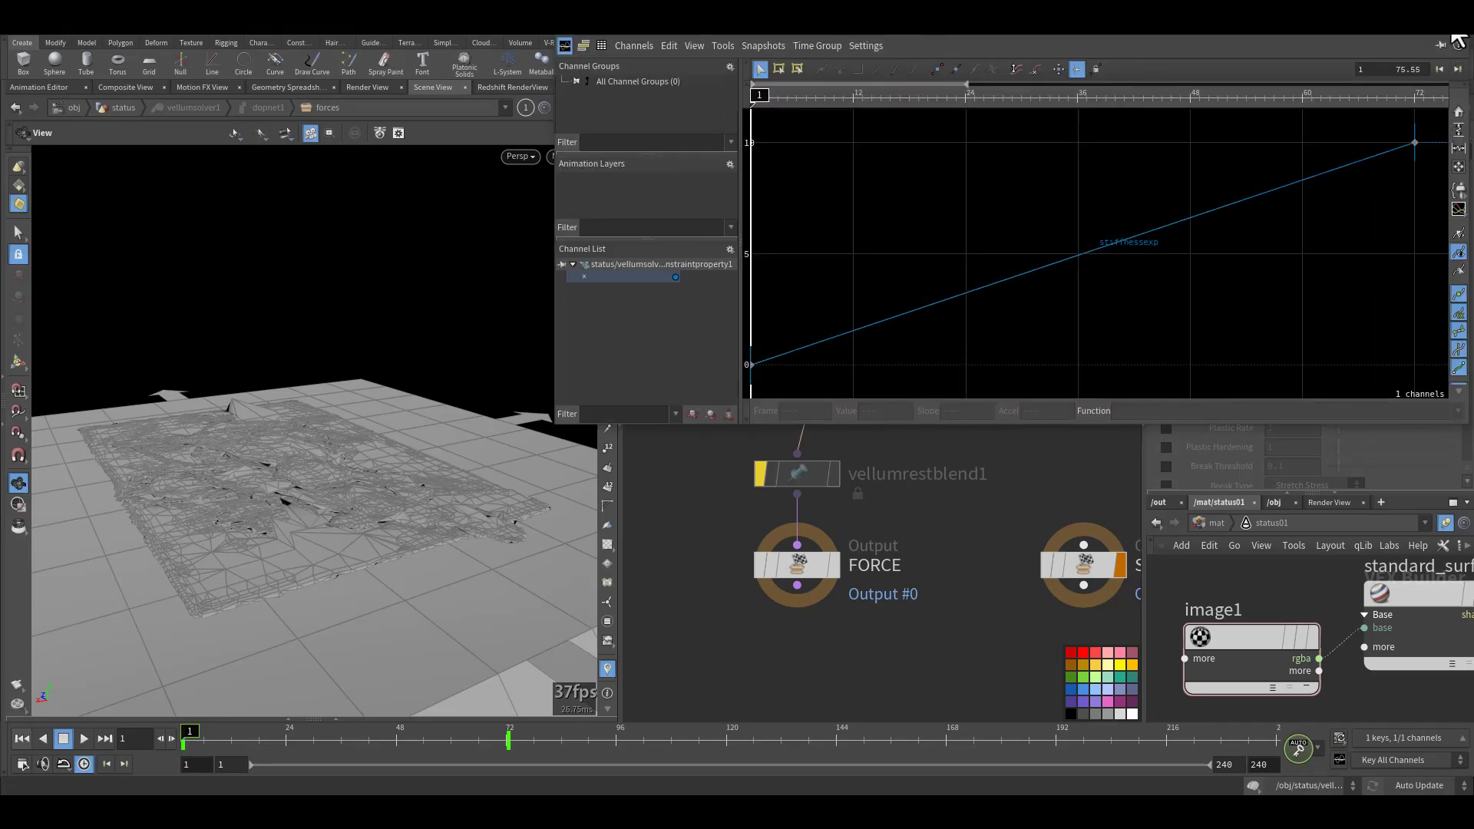
click(1456, 40)
middle_drag(711, 512, 760, 526)
click(735, 108)
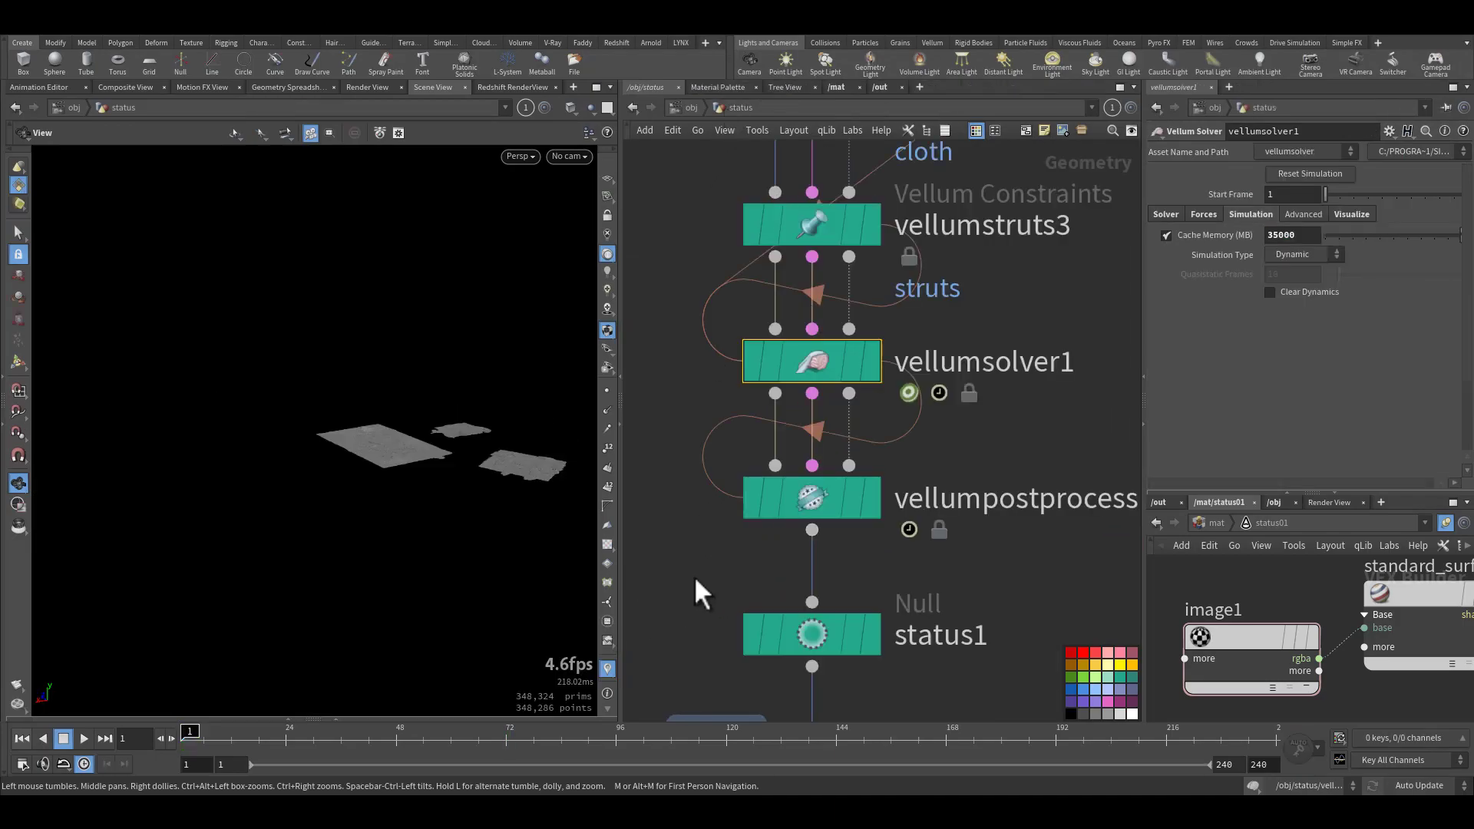
- Review the node chain from vellumsolver1 down to merge1 and replay the three-statue preview in the flipbook viewer
scroll(781, 567, up, 4)
scroll(730, 461, down, 6)
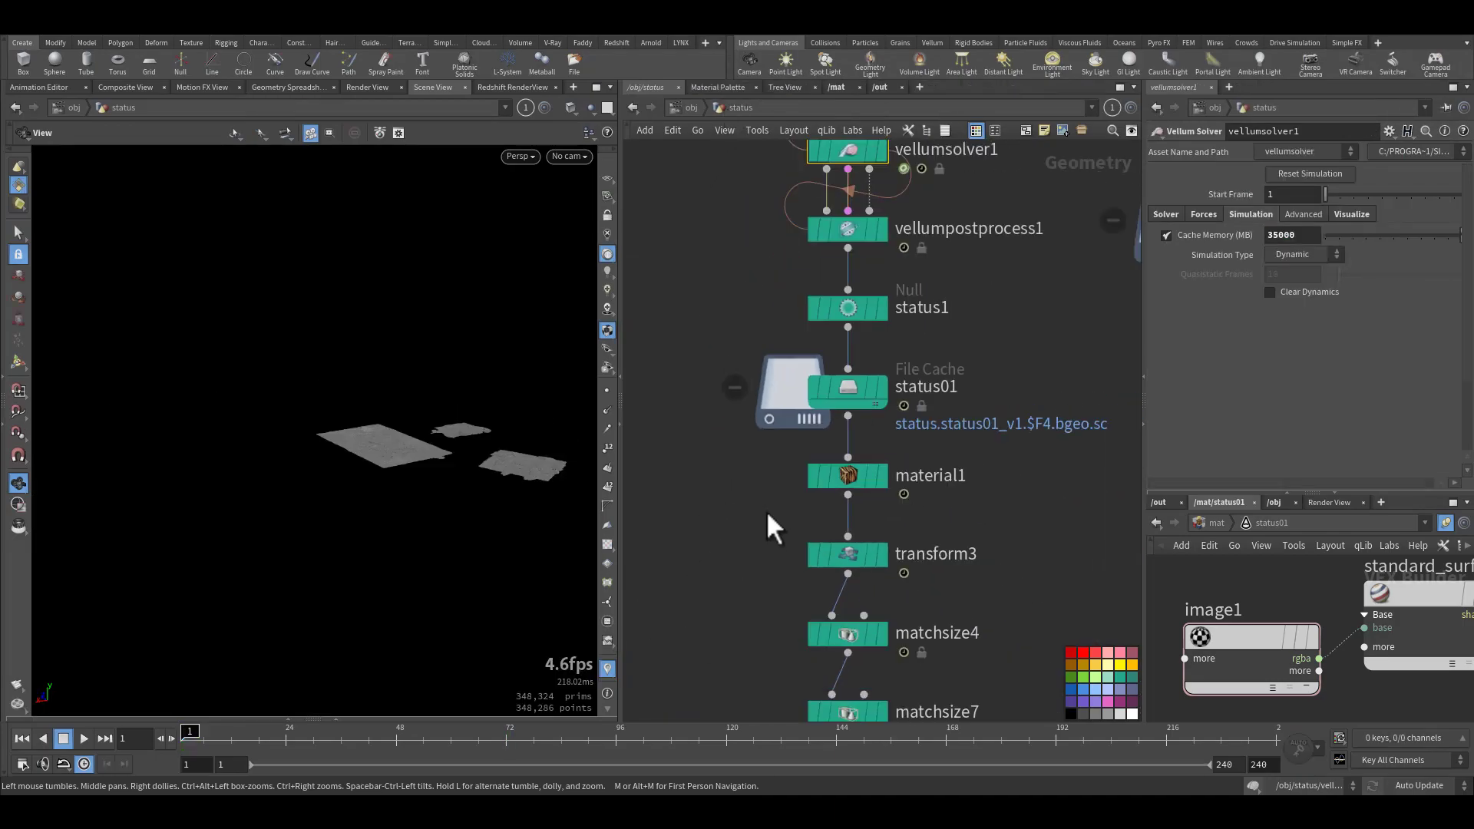
middle_drag(833, 592, 812, 474)
middle_drag(976, 579, 866, 502)
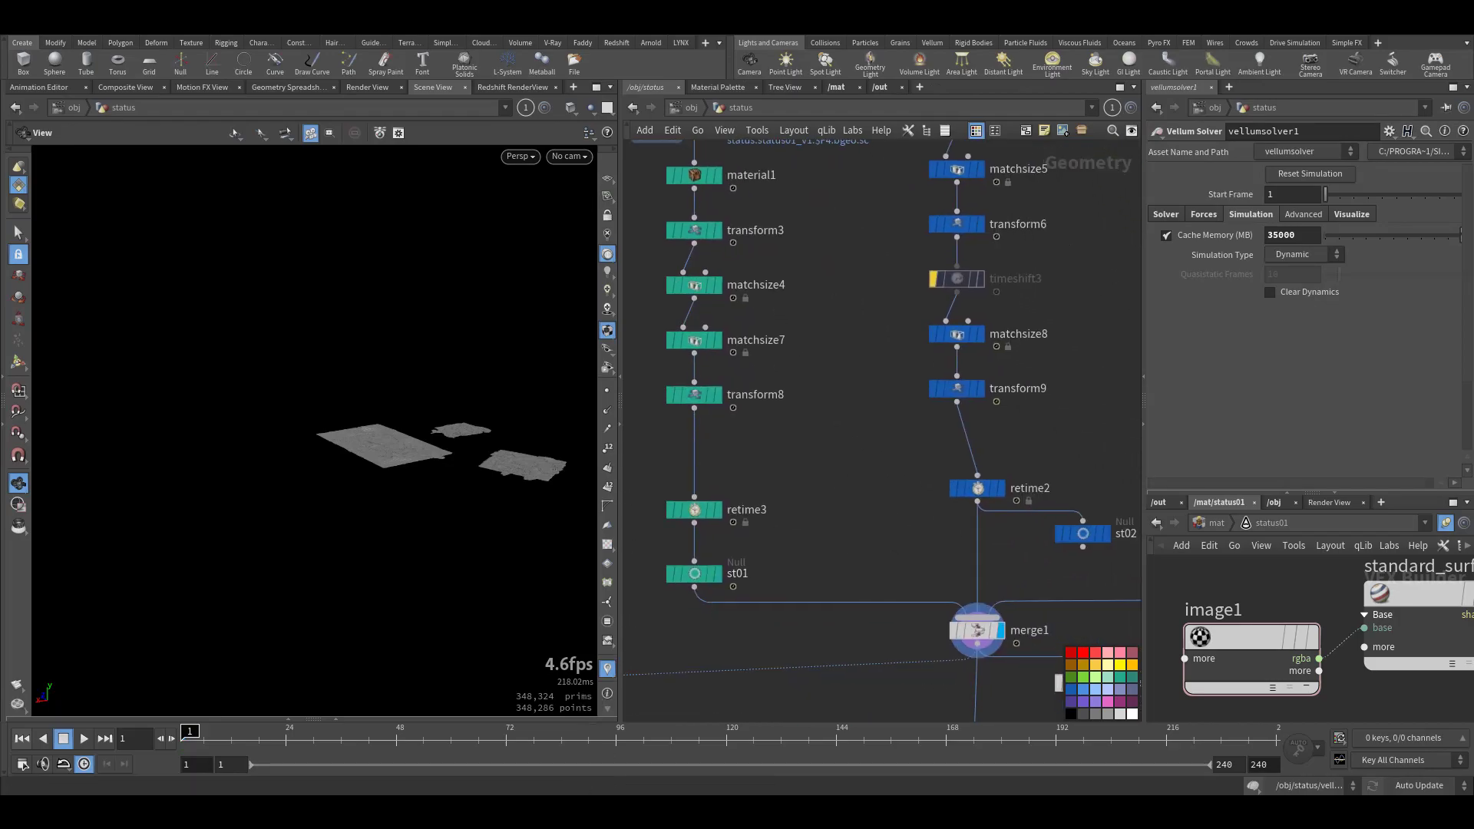
click(494, 763)
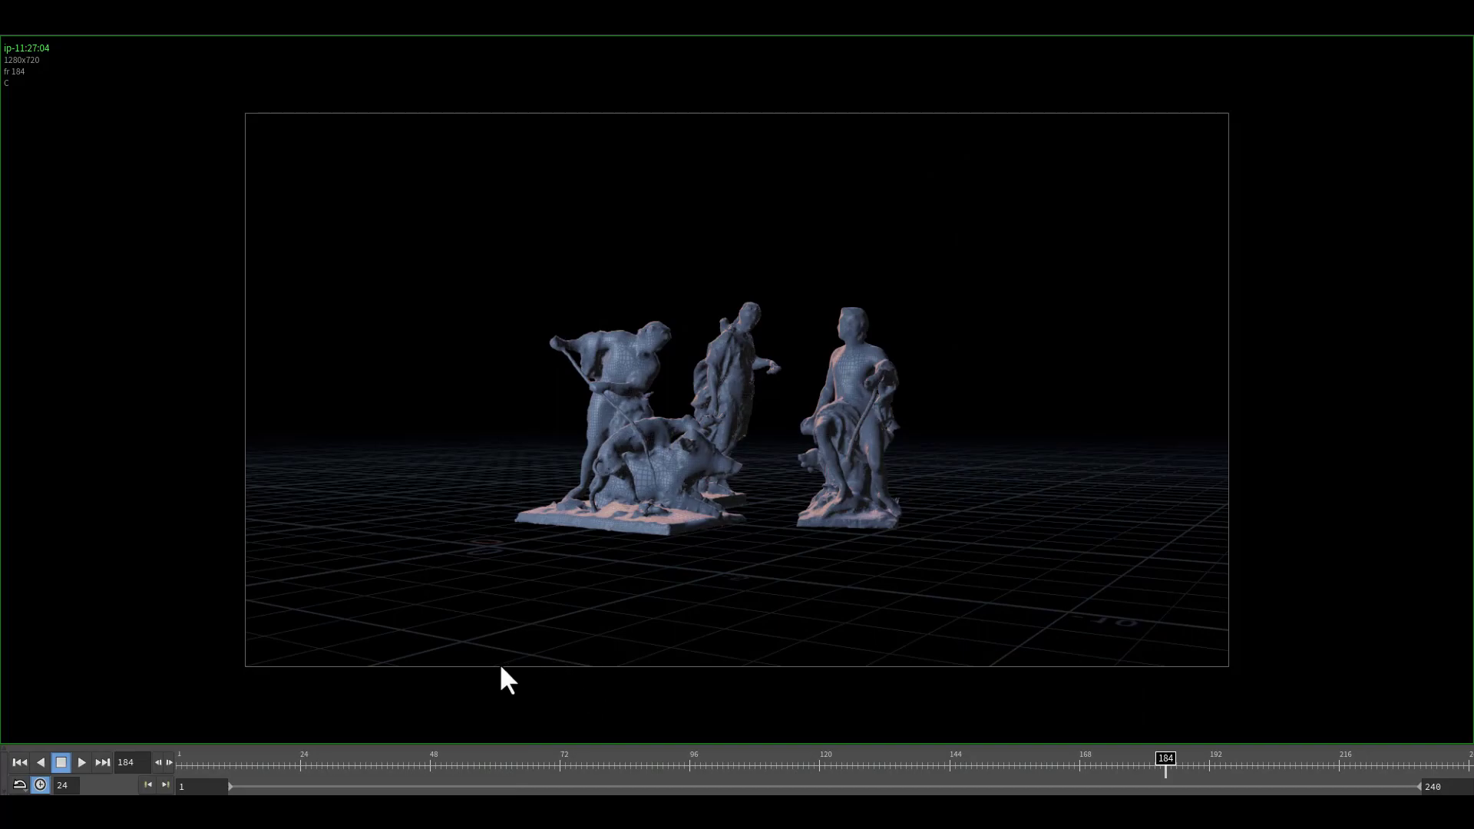
key(Up)
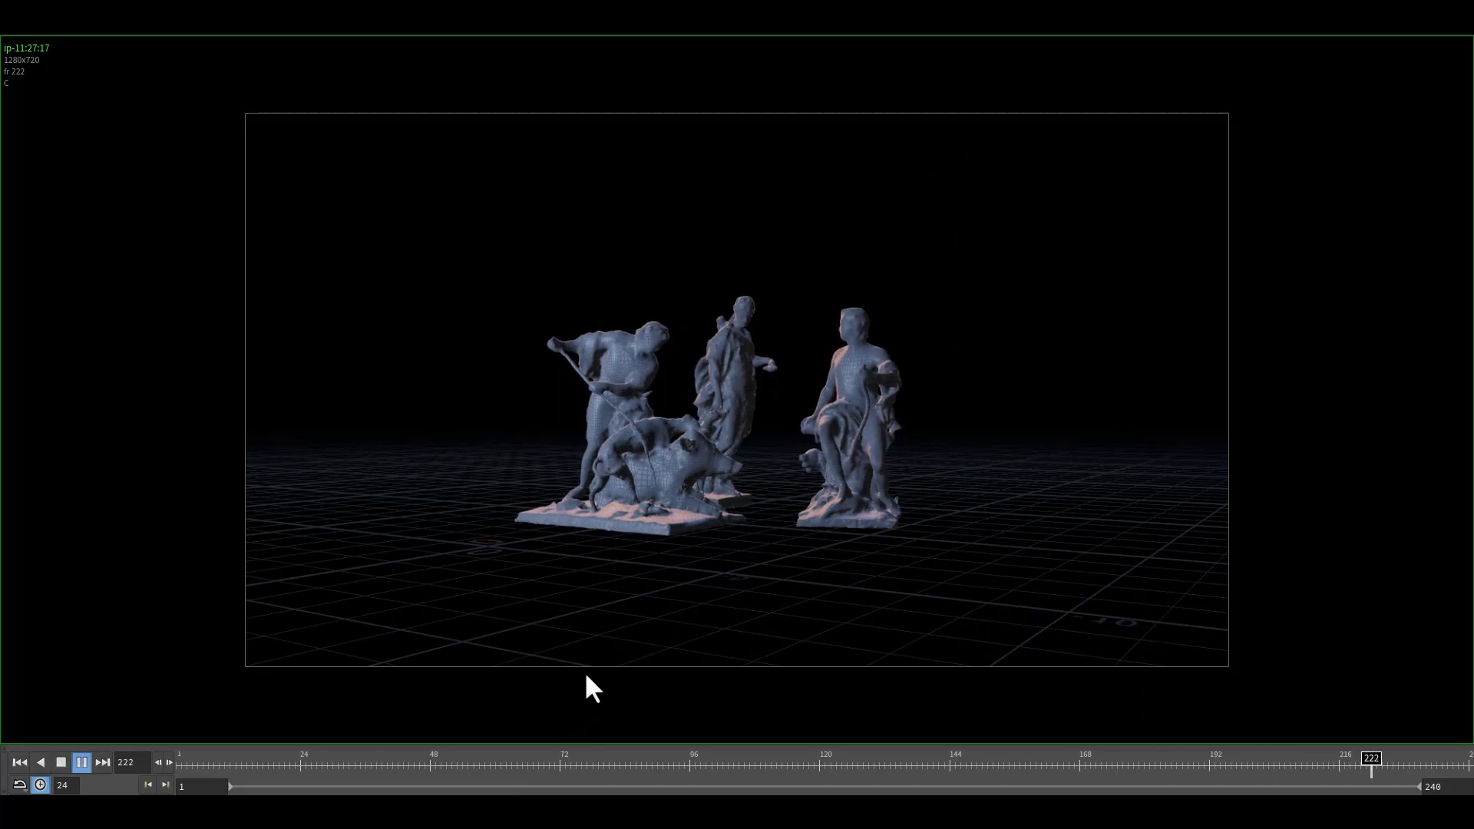